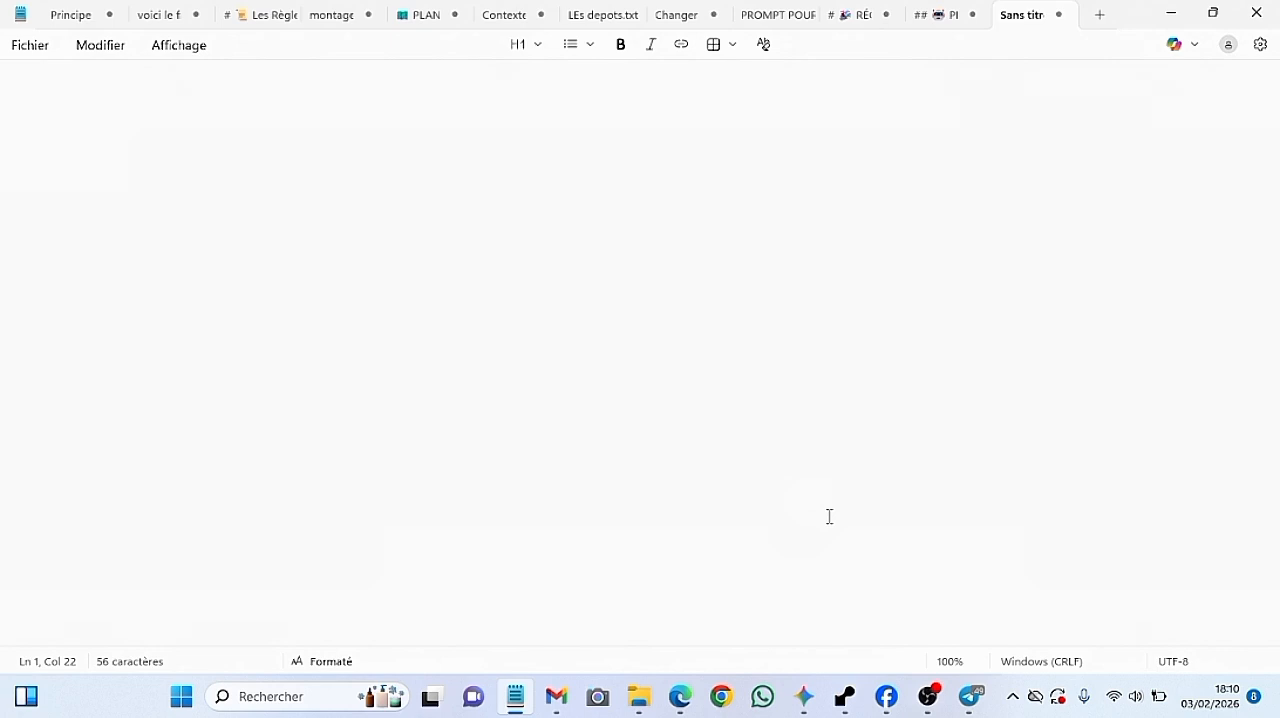
Enter the title MONGODB ATLAS centred on the first line of the blank note
click(684, 186)
key(Left)
key(Left)
key(Left)
key(Left)
key(Left)
key(Left)
key(Left)
key(Left)
key(Left)
key(Left)
text(MONG)
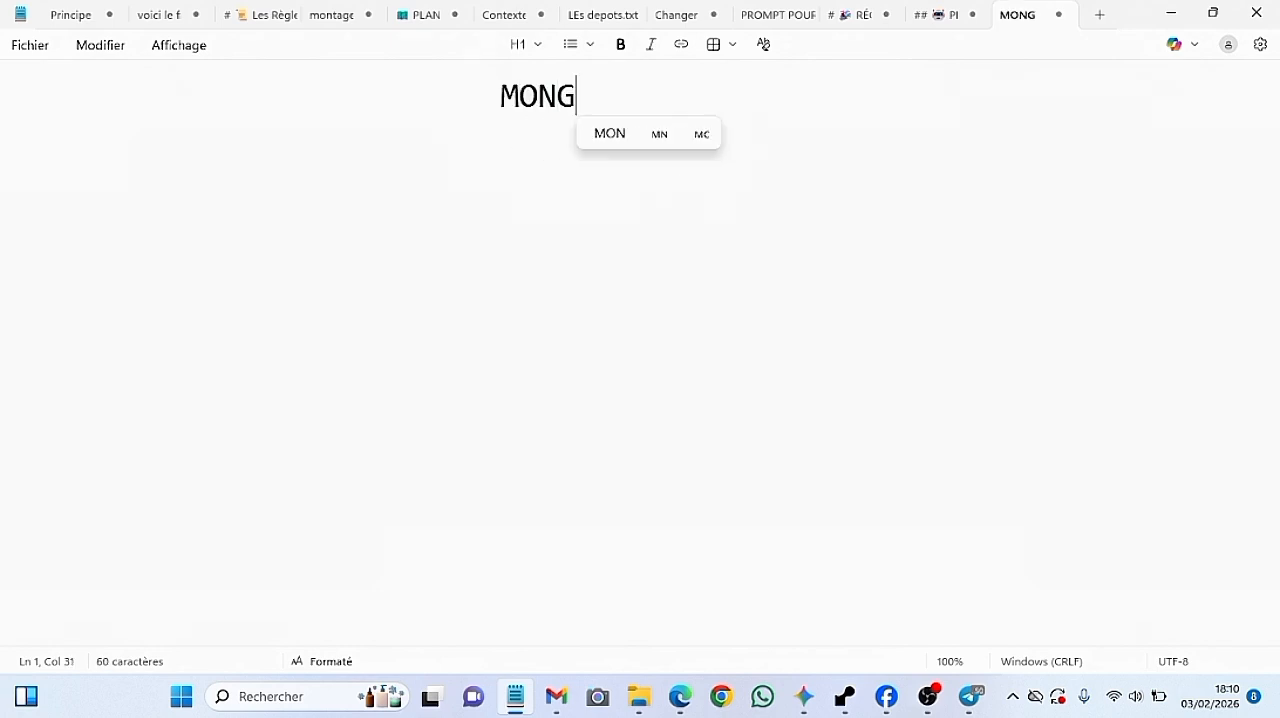
text(ODB )
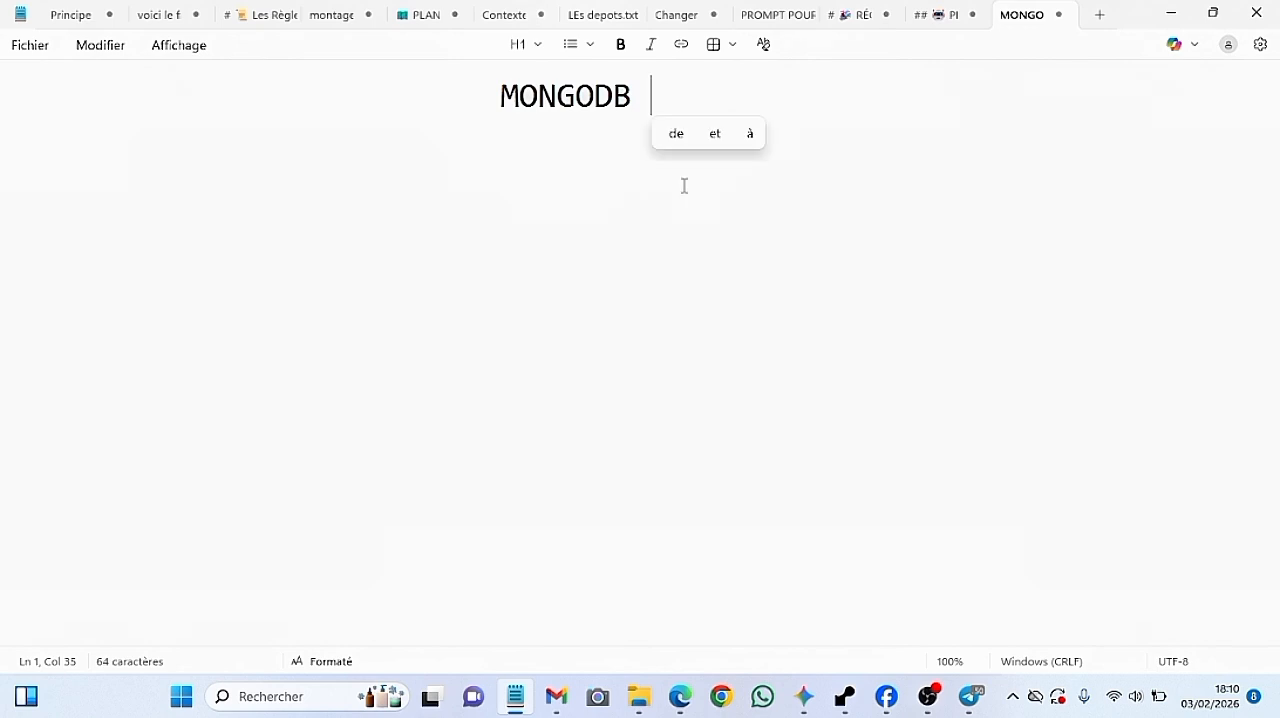
text(ATLAS)
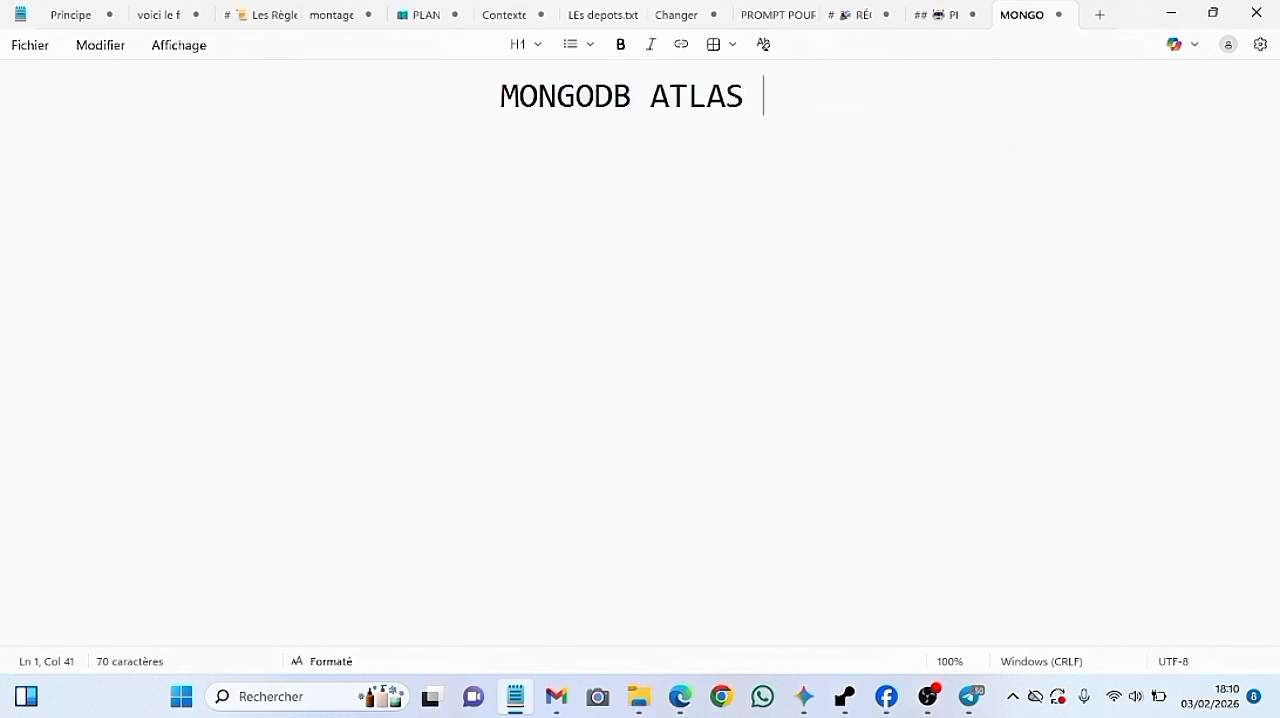
Below the title, leave an empty line and write "Cloud: ne sont pas sur ton pc; cloud"
key(Return)
key(Return)
text(Cloud)
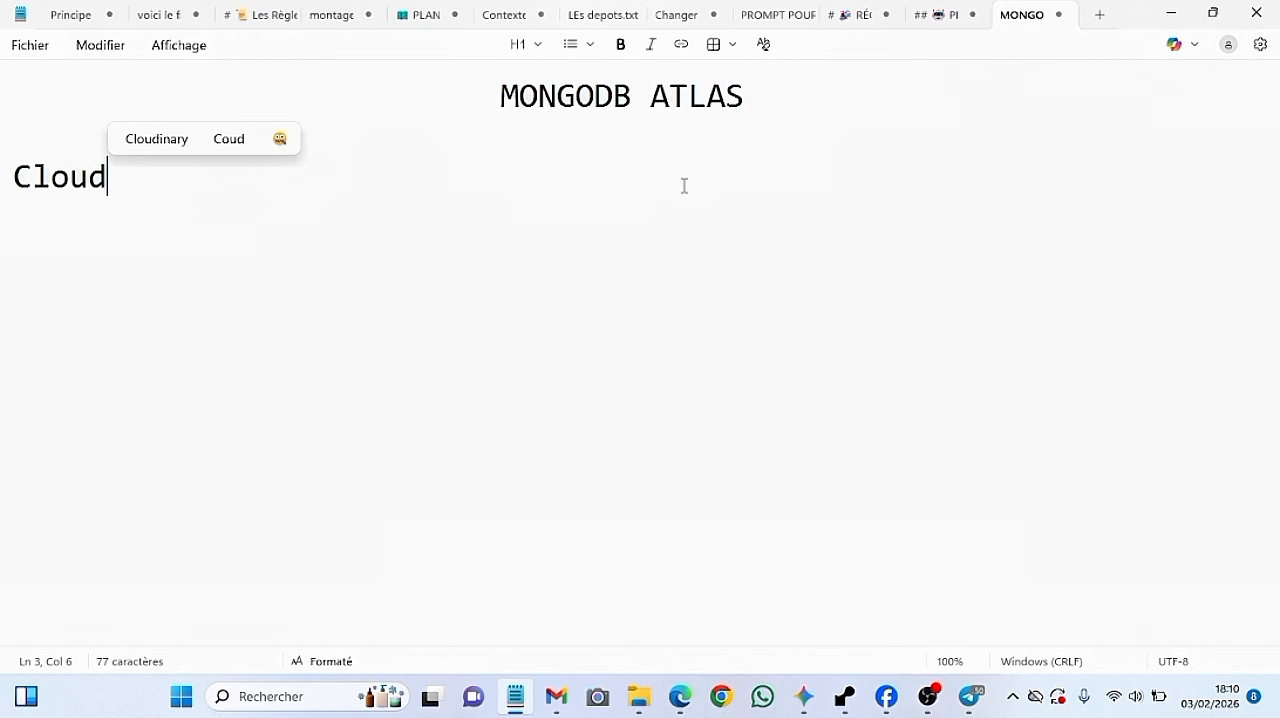
text(: ne so)
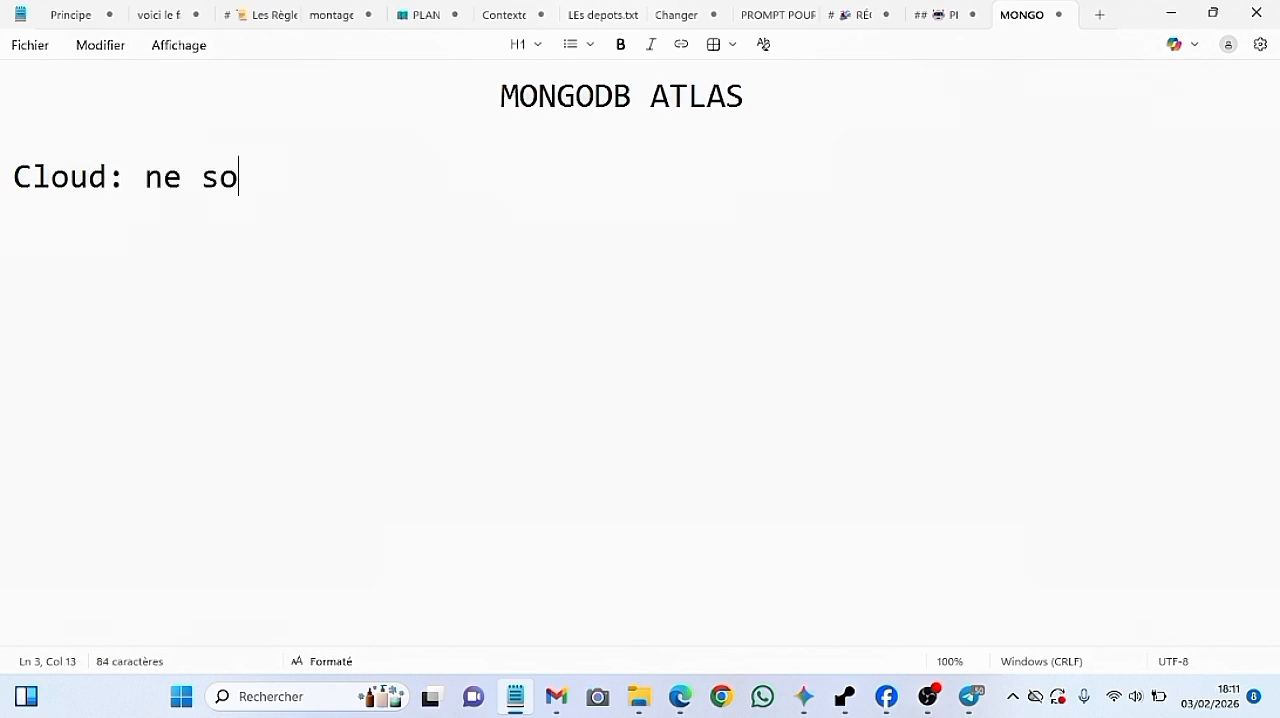
text(nt pas )
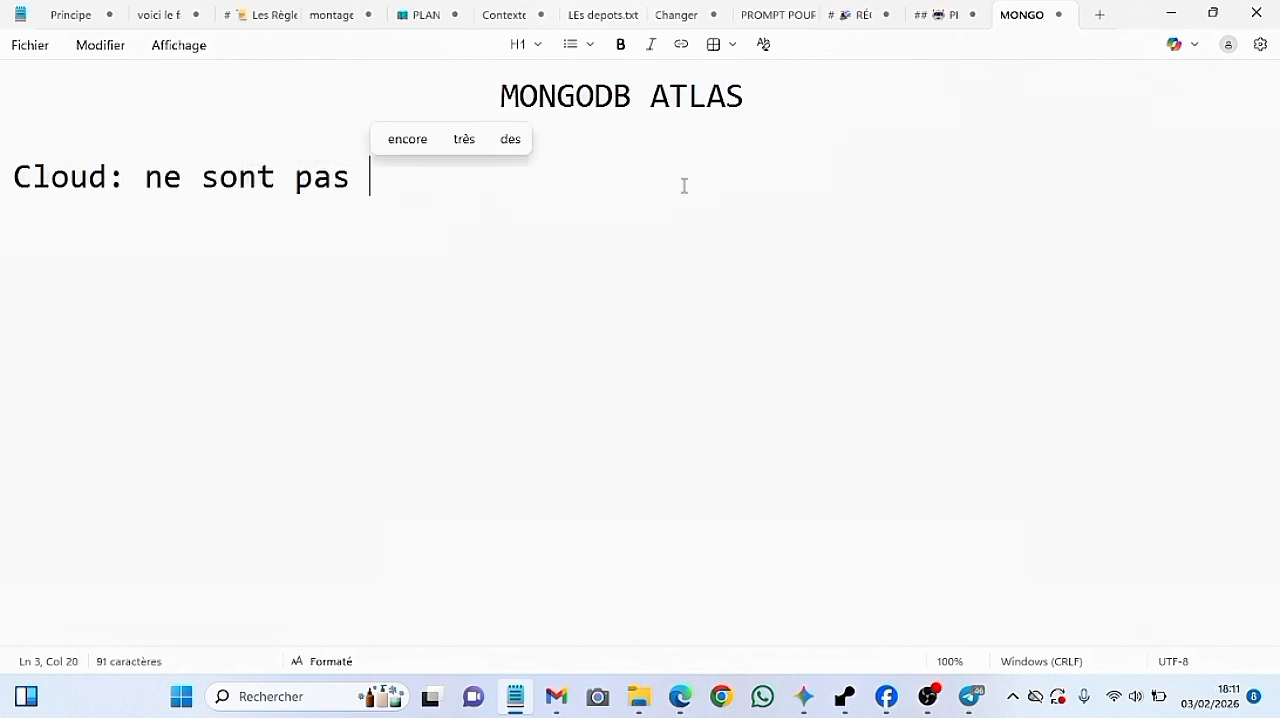
text(sur ton pc)
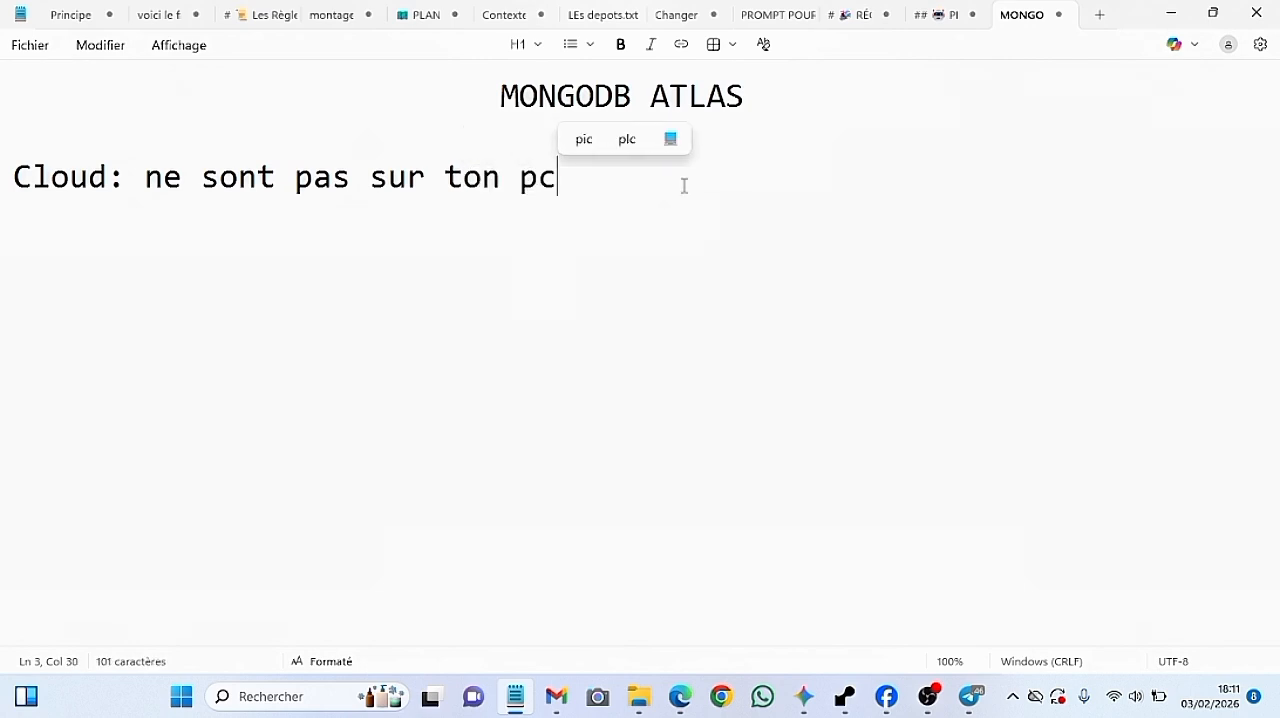
text(; cloud)
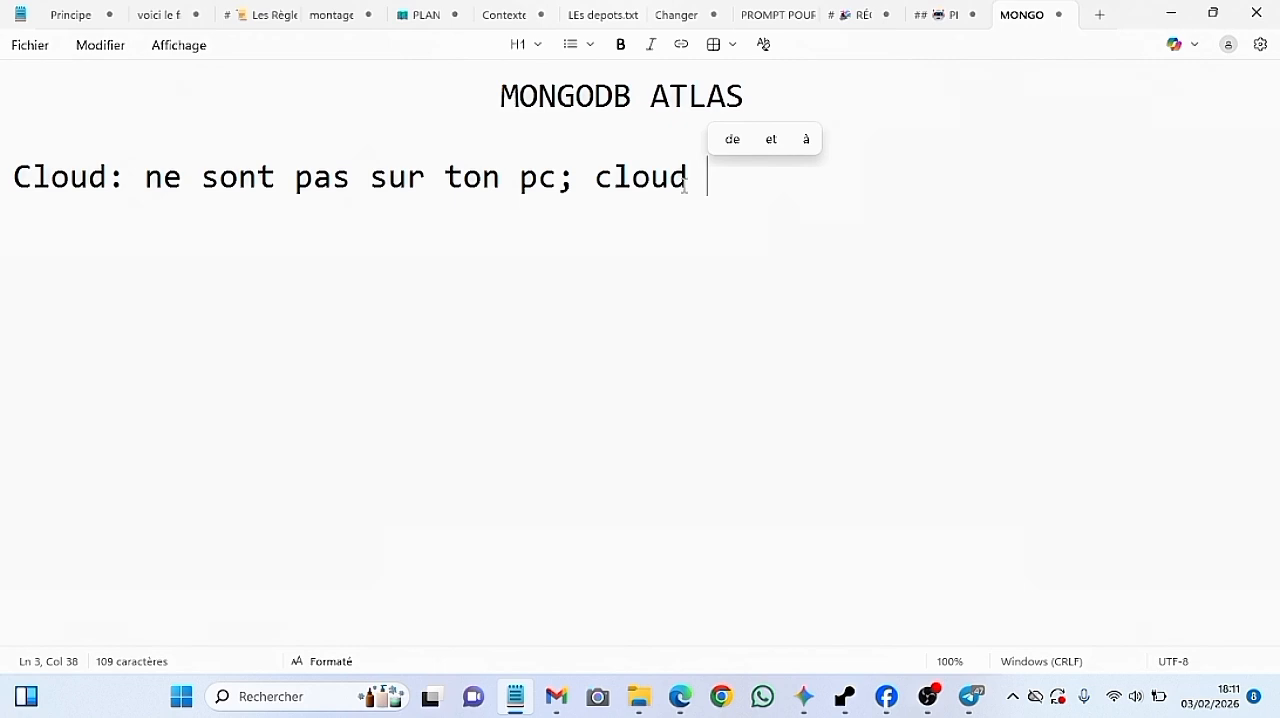
Add the first plan item, "1)Création du serveur", under the Cloud line, with the accent in Création corrected
key(Return)
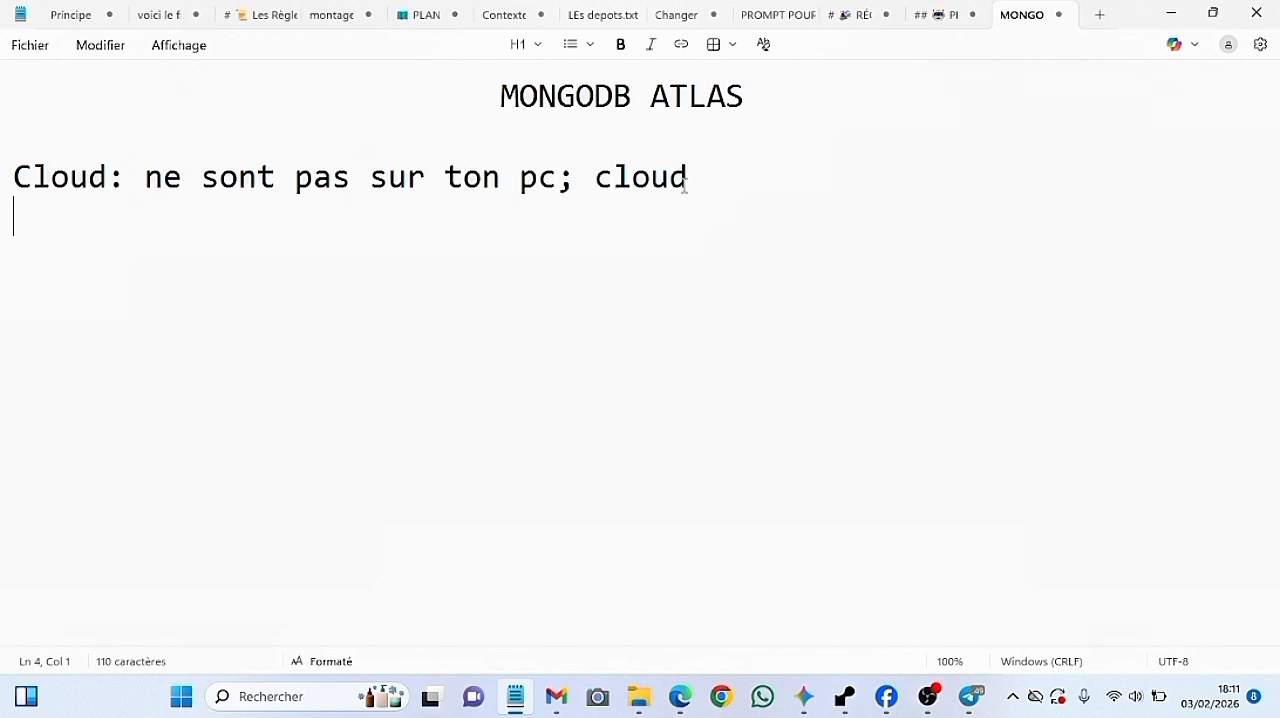
text(1)Cree)
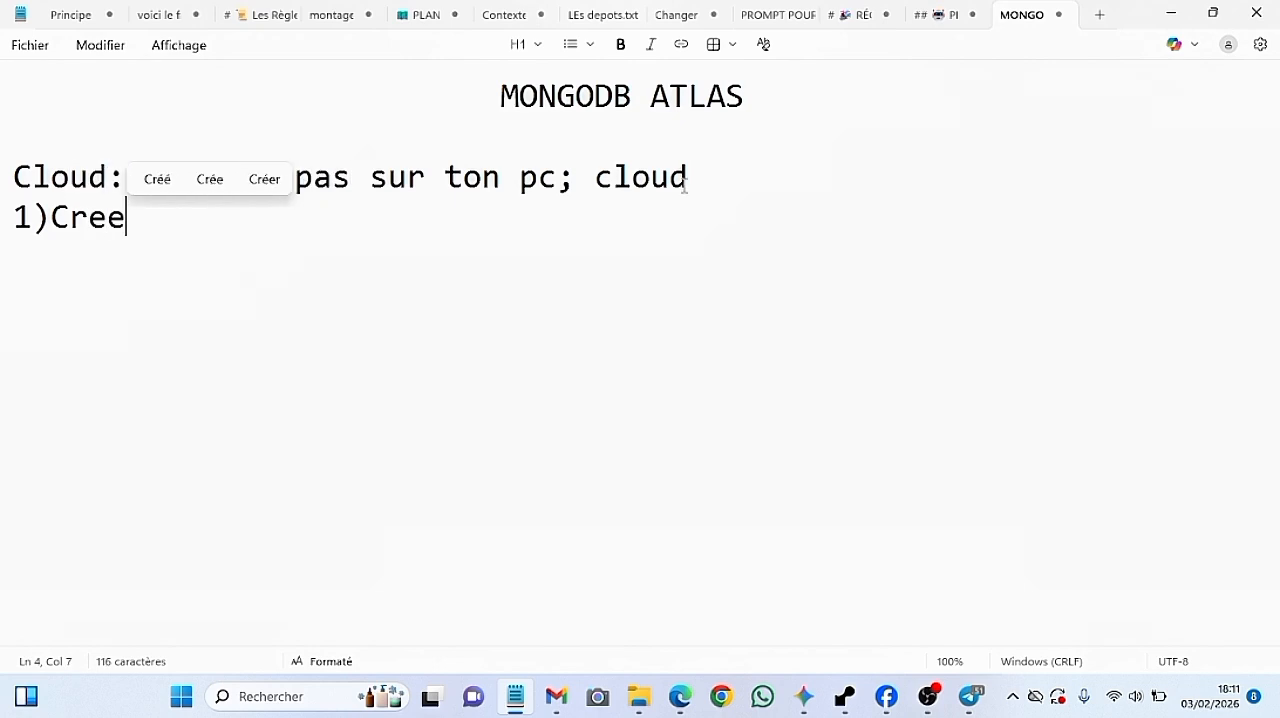
key(BackSpace)
text(ation)
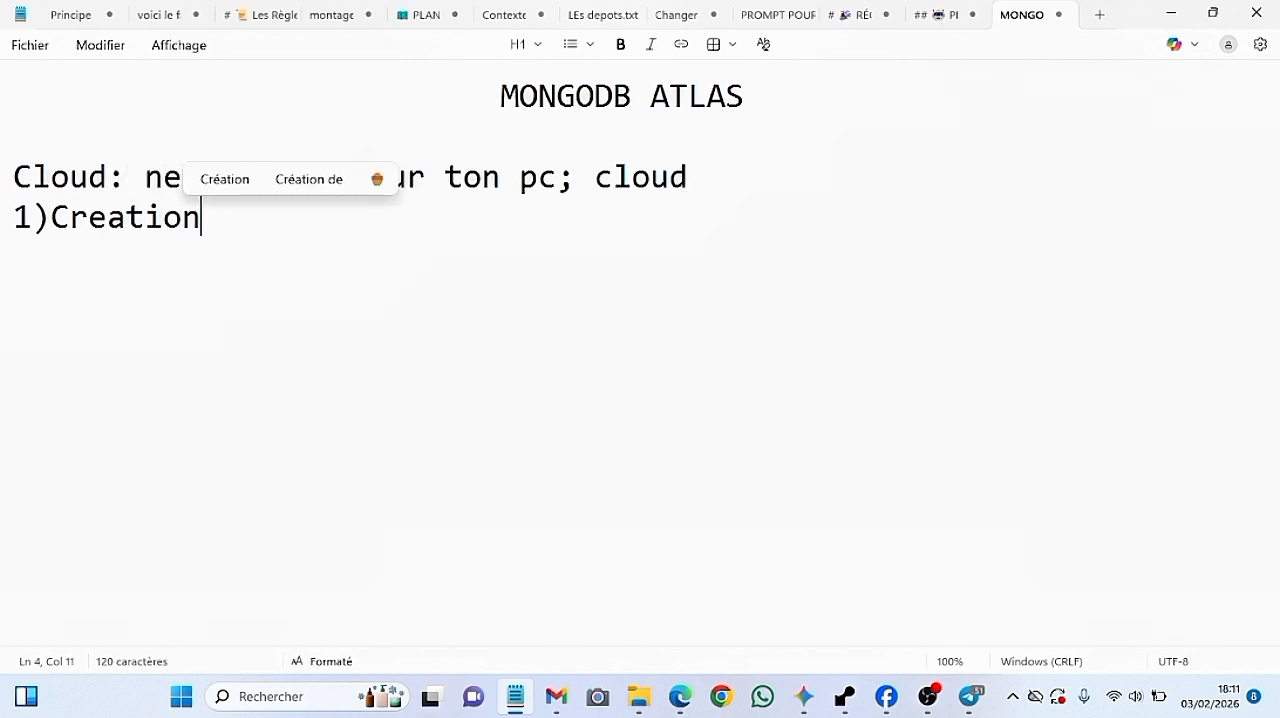
text( du serveur)
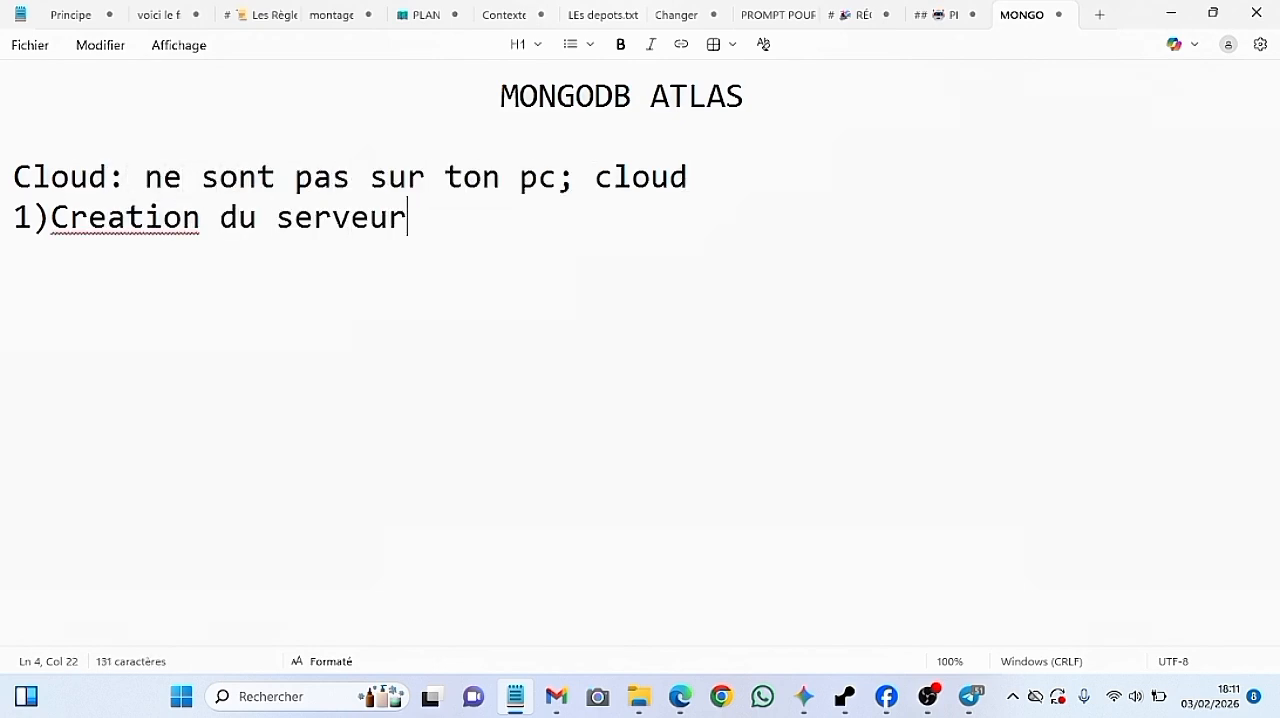
click(107, 214)
click(103, 268)
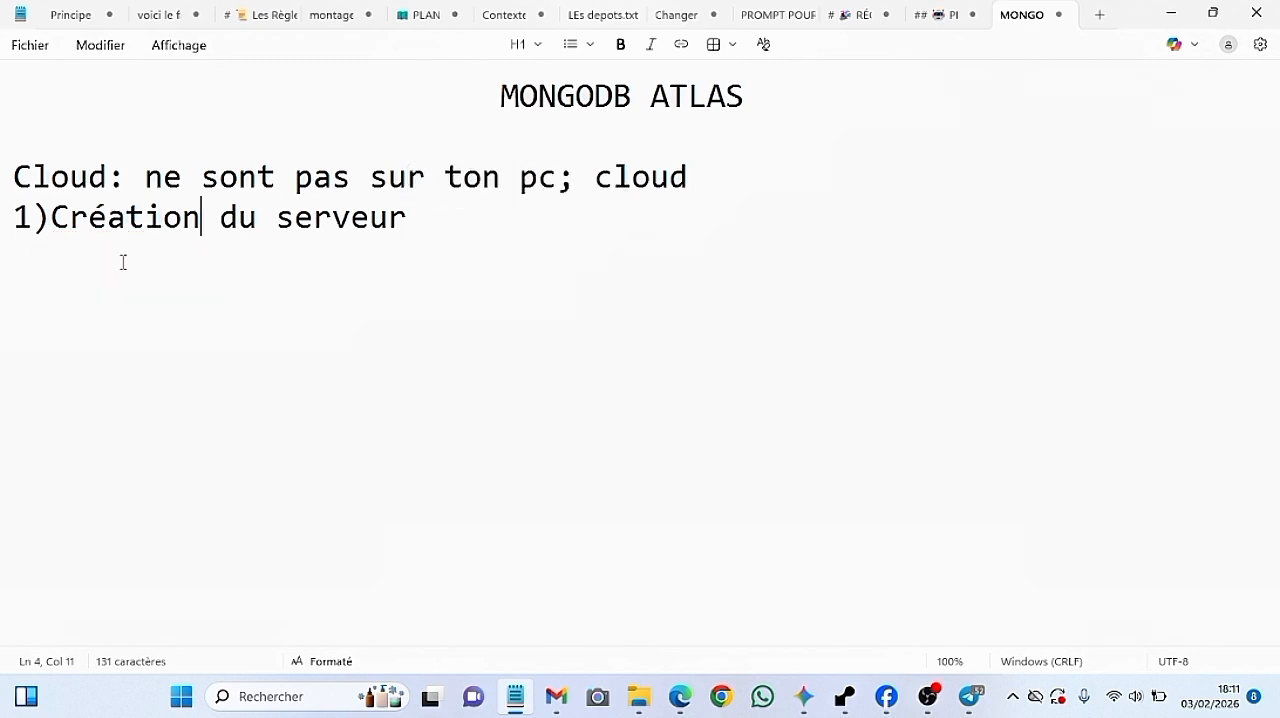
Add the second plan item, "2)Creation de l'admin du serveur", on a new line
click(443, 222)
key(Return)
text(2))
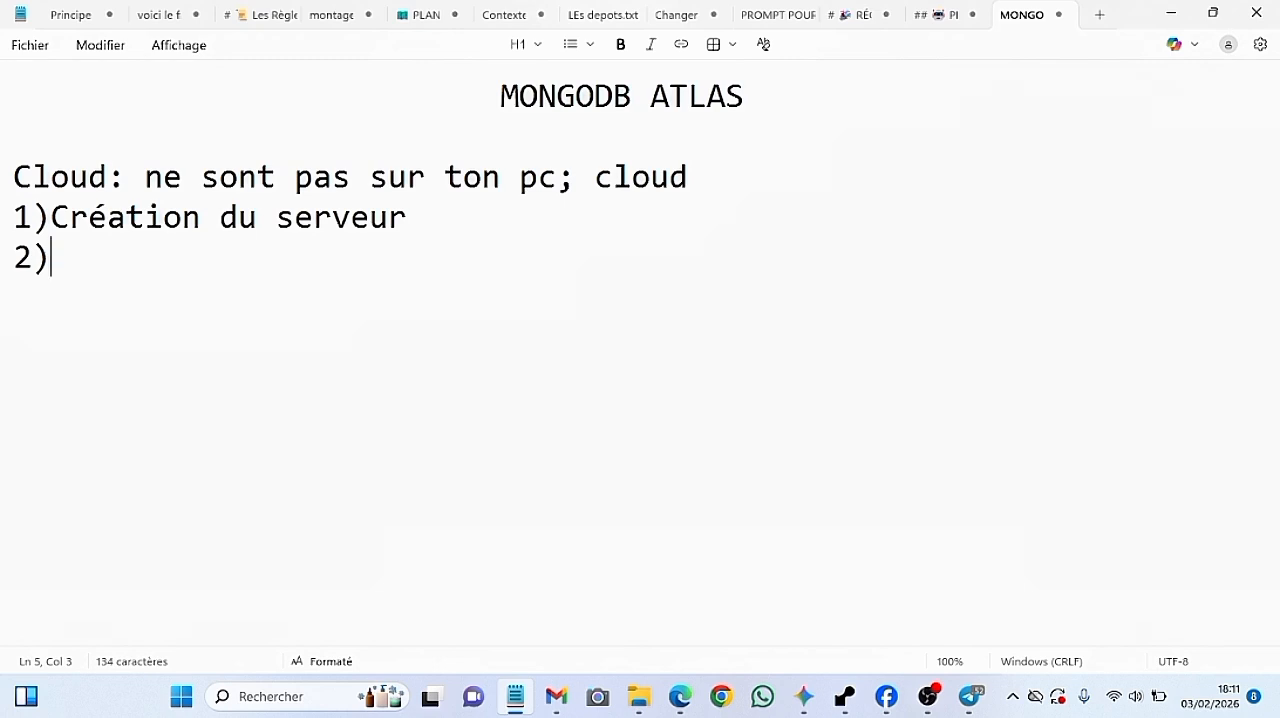
text(Creer)
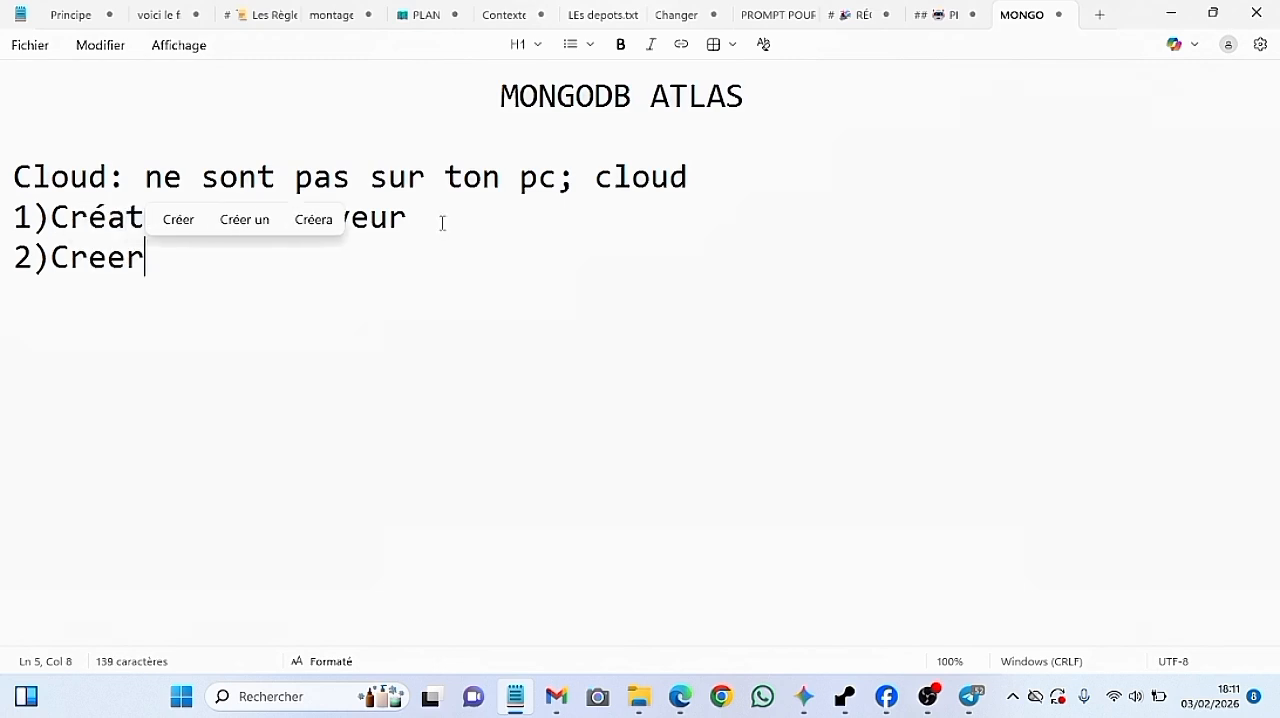
key(BackSpace)
text(at)
key(BackSpace)
key(BackSpace)
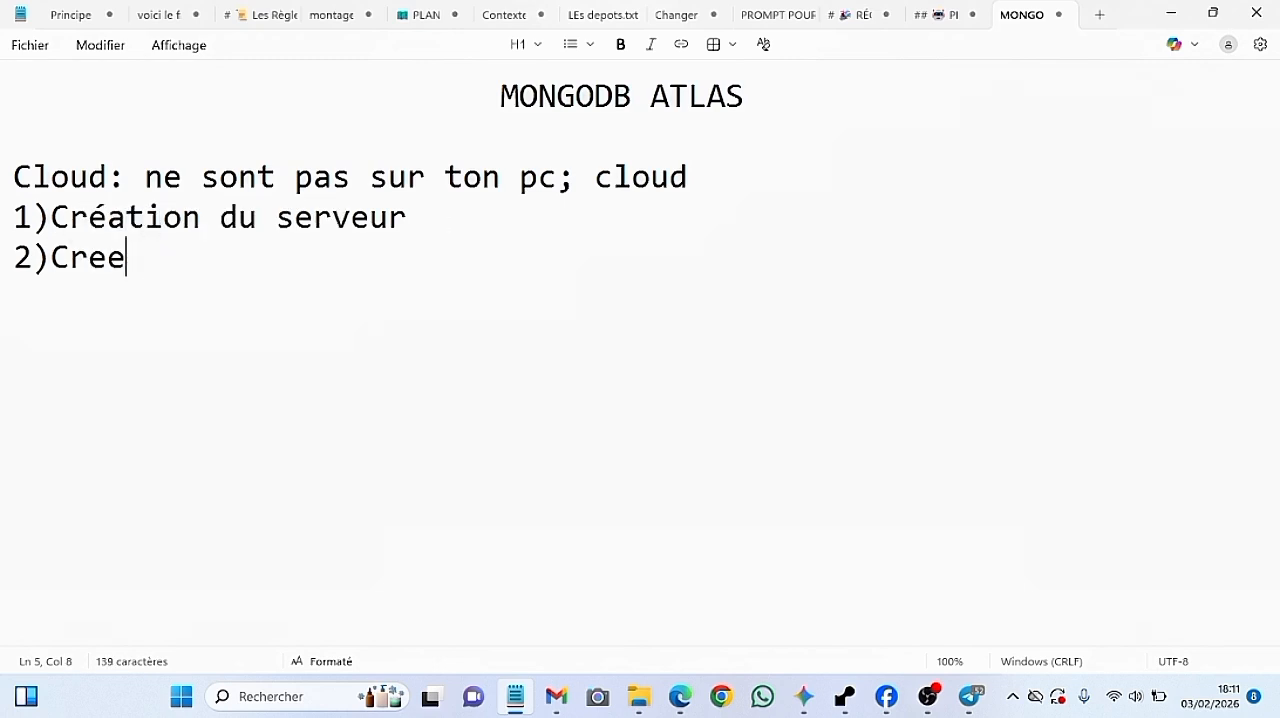
text(t)
key(BackSpace)
key(BackSpace)
text(ation de l)
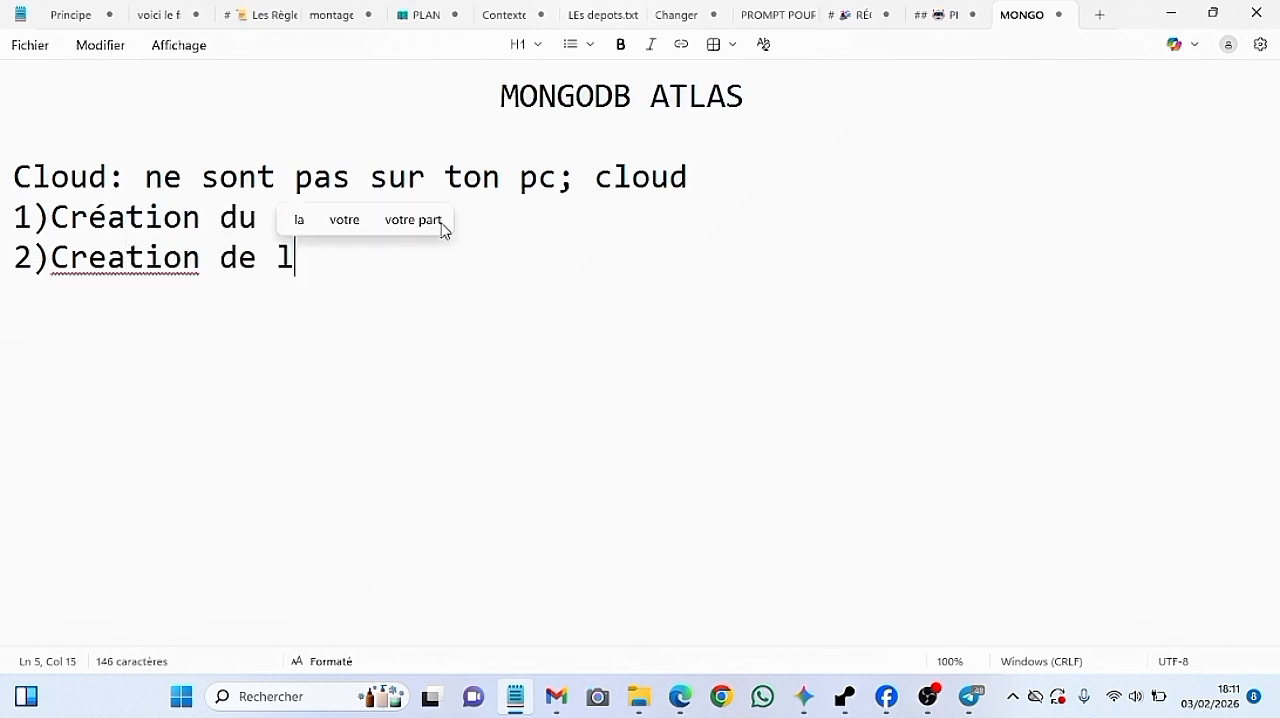
text('admi)
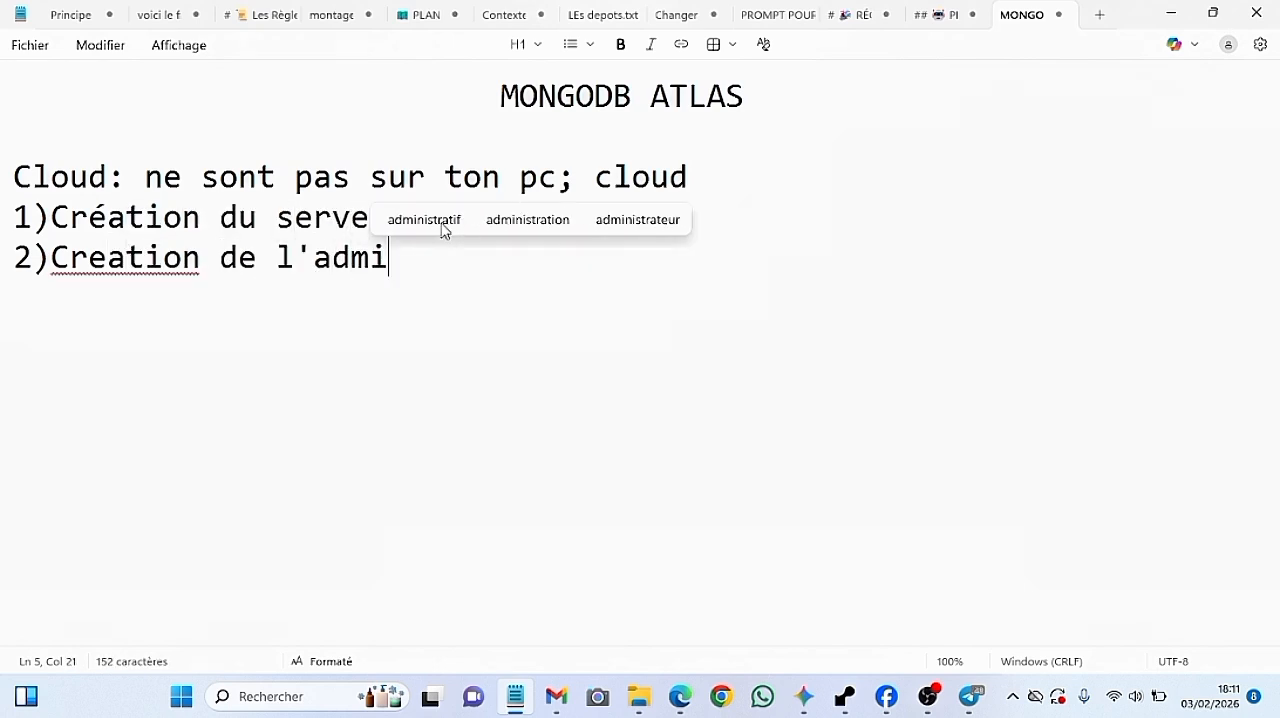
text(n du serveur)
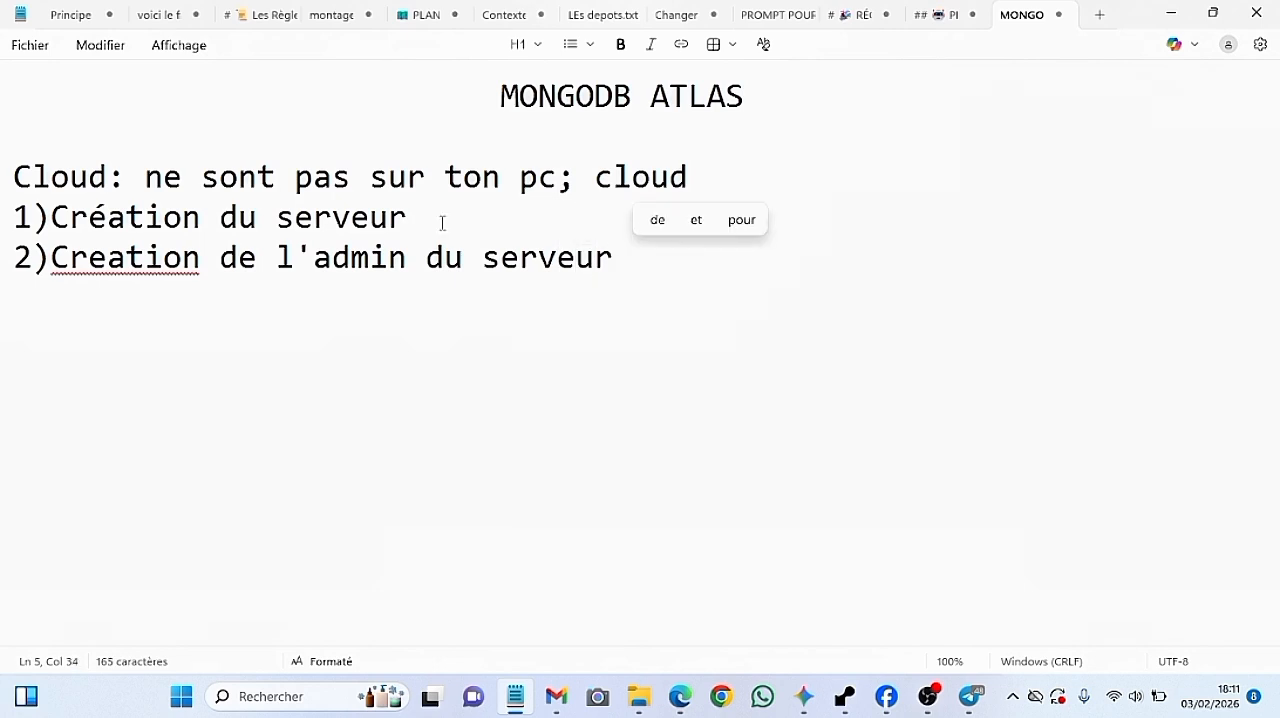
Replace the misspelled "Creation" in the second plan item with the suggested spelling "Création"
click(109, 262)
right_click(109, 262)
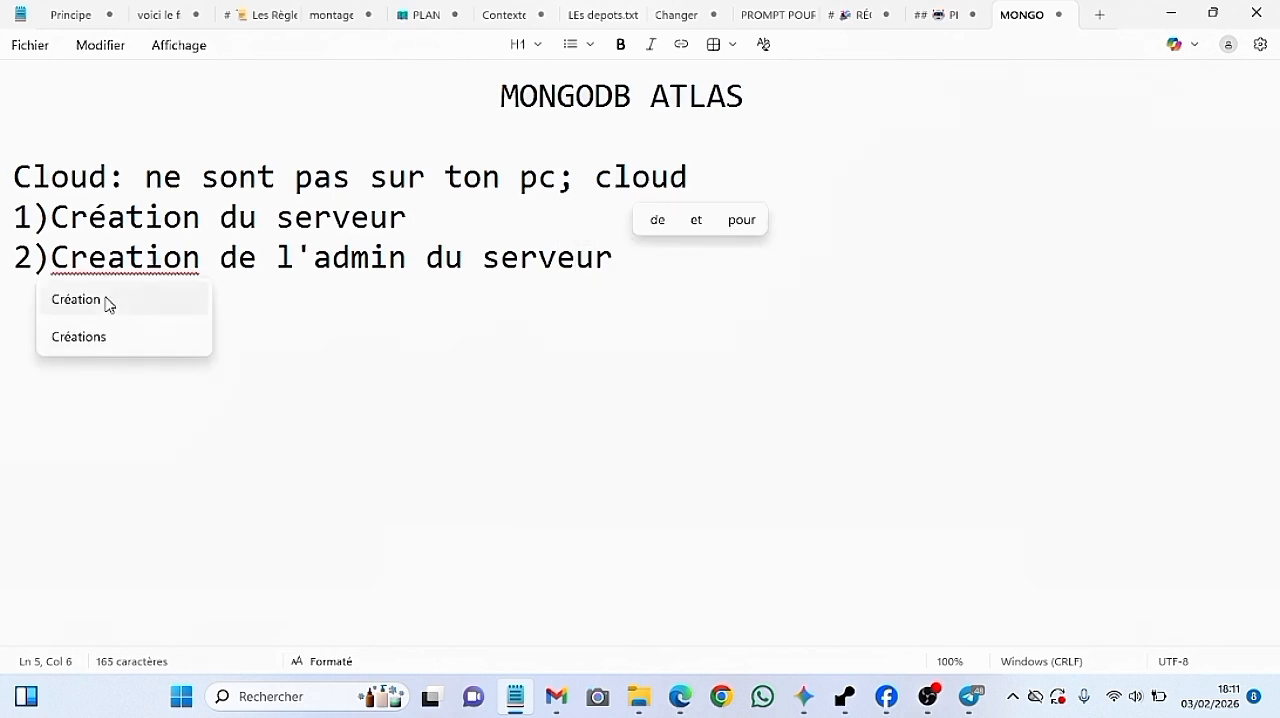
click(106, 300)
Add the third plan item, "3)Autorisation", on a new line below the admin item
click(630, 255)
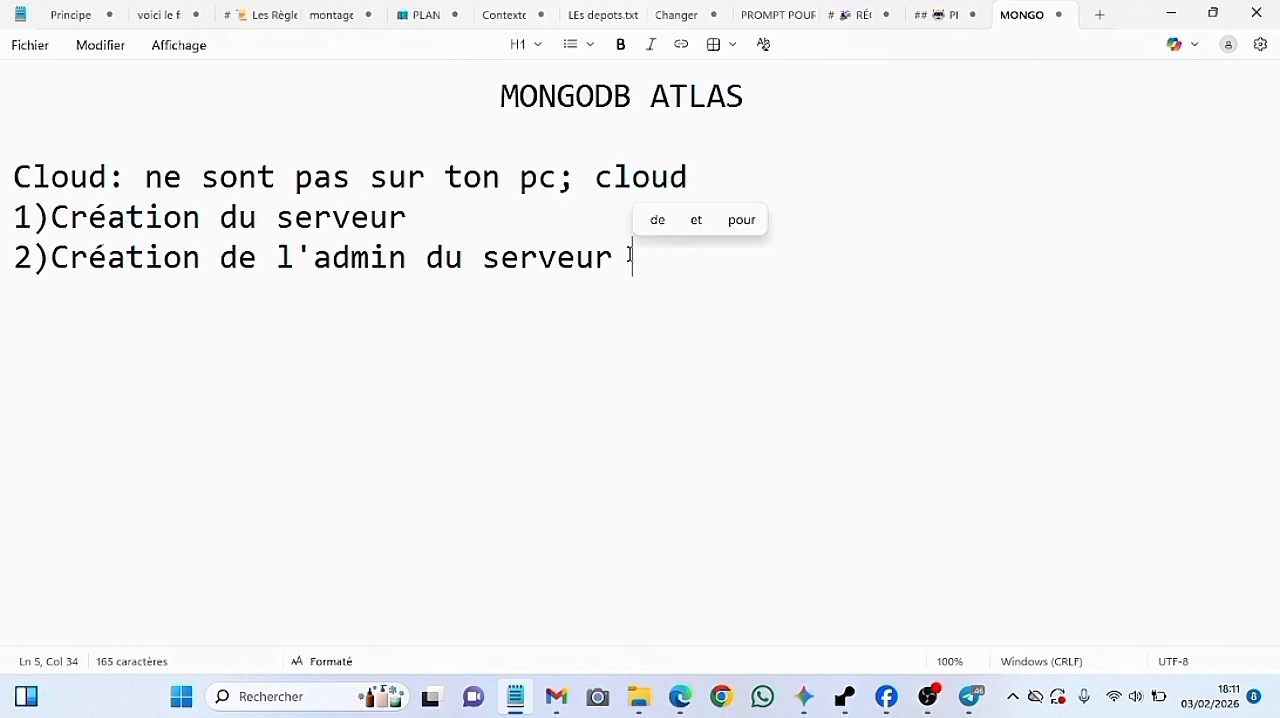
key(Return)
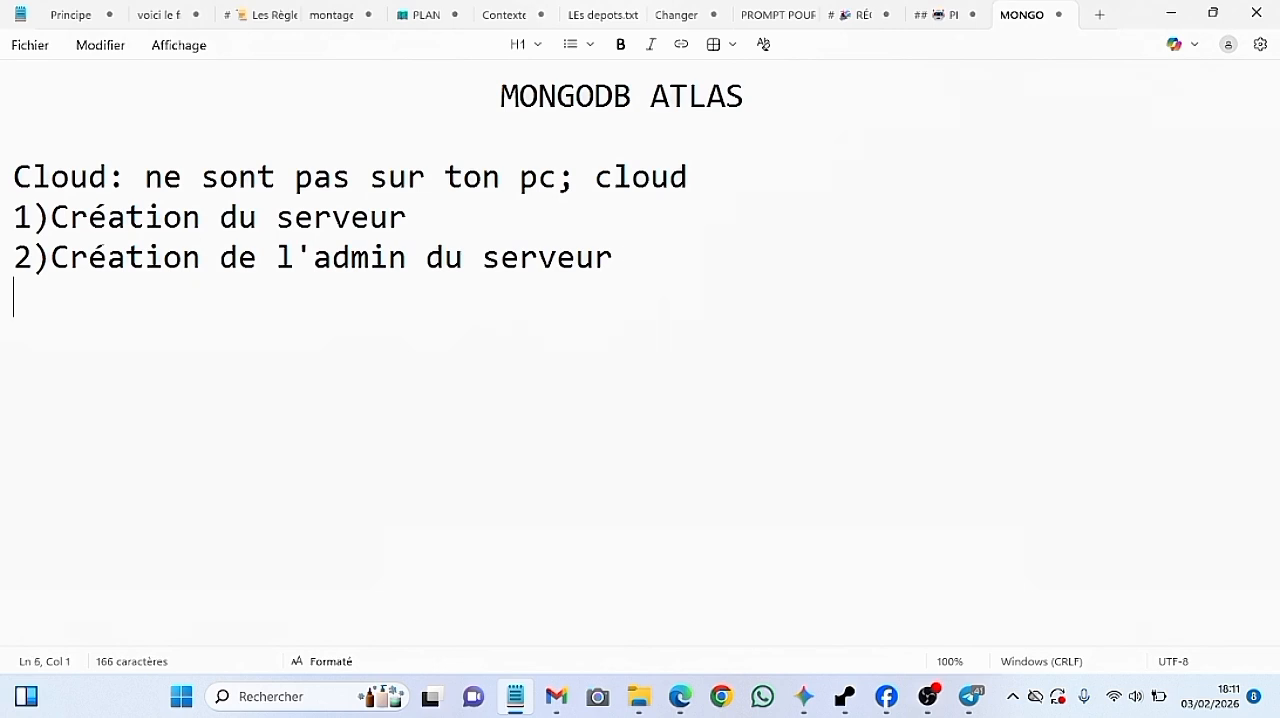
text(3)Ou)
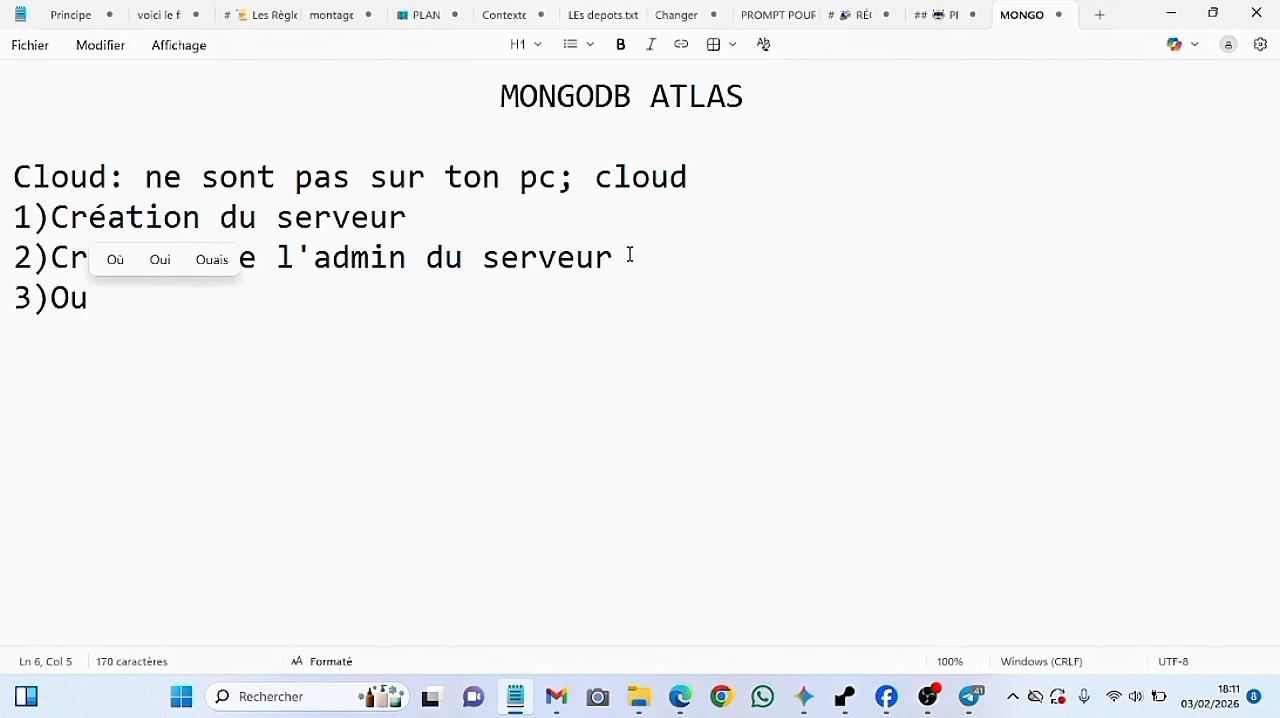
key(BackSpace)
key(BackSpace)
text(A)
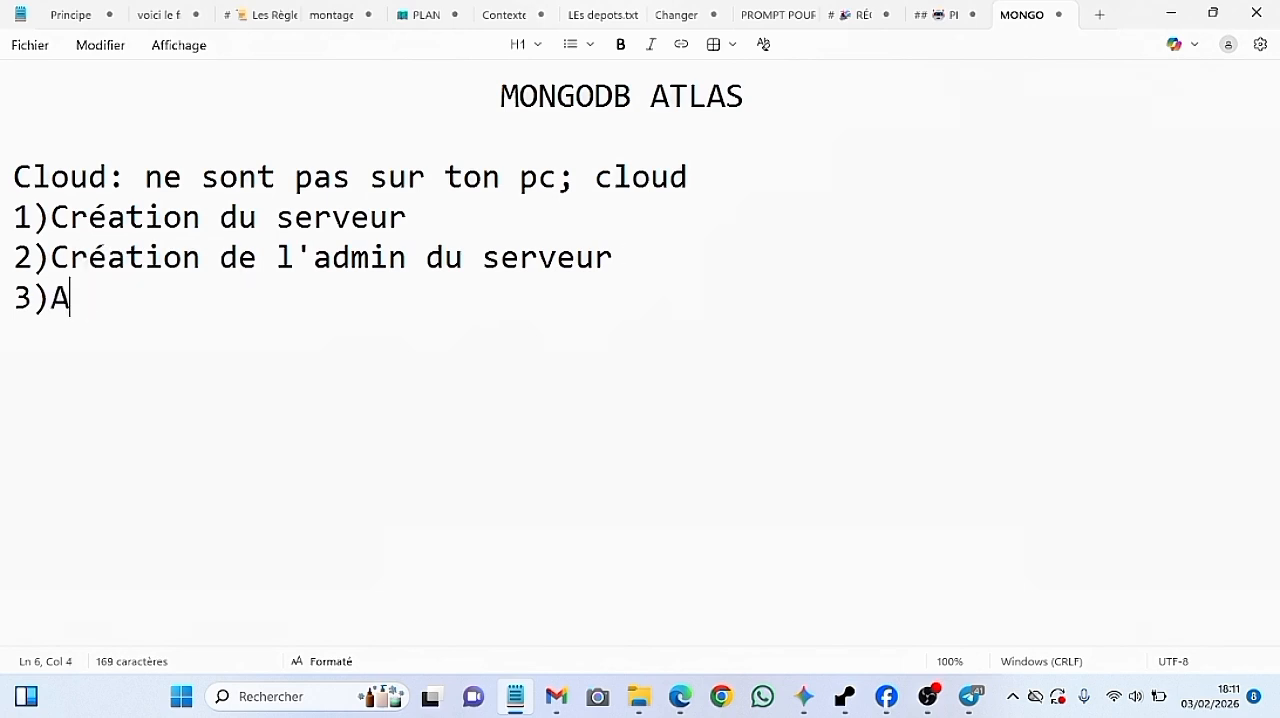
text(utorisatiu)
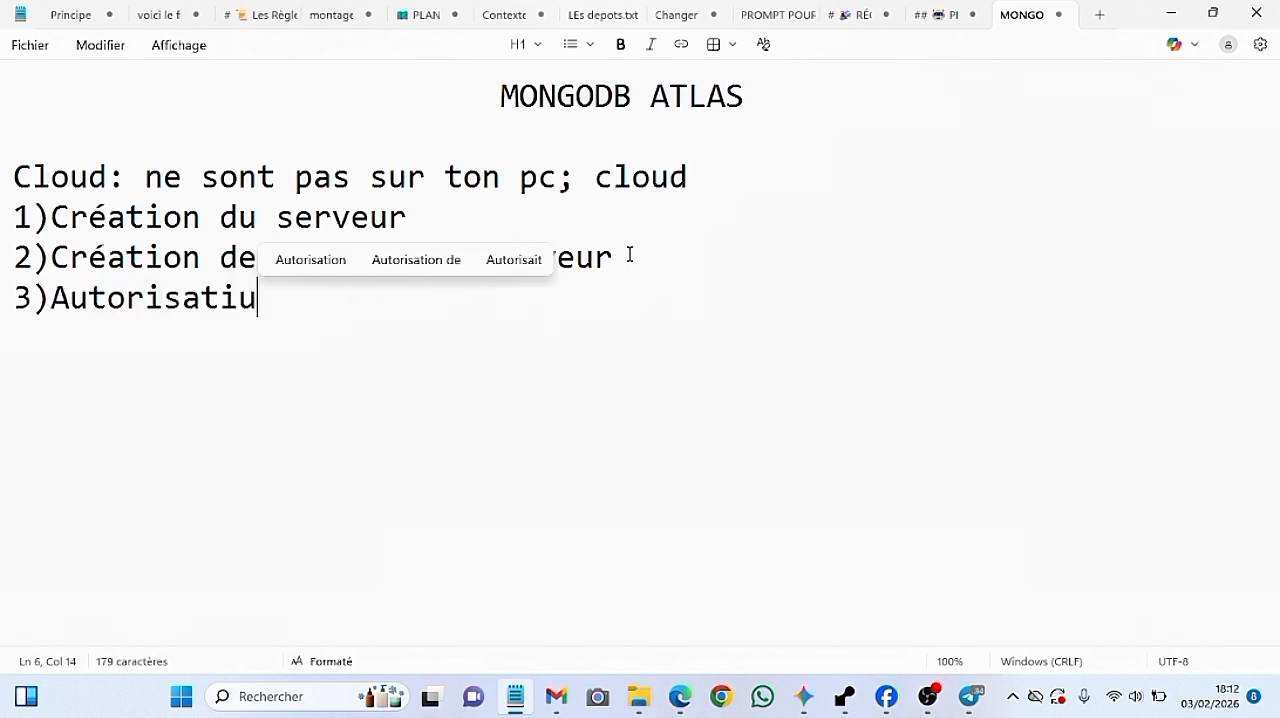
key(BackSpace)
text(on)
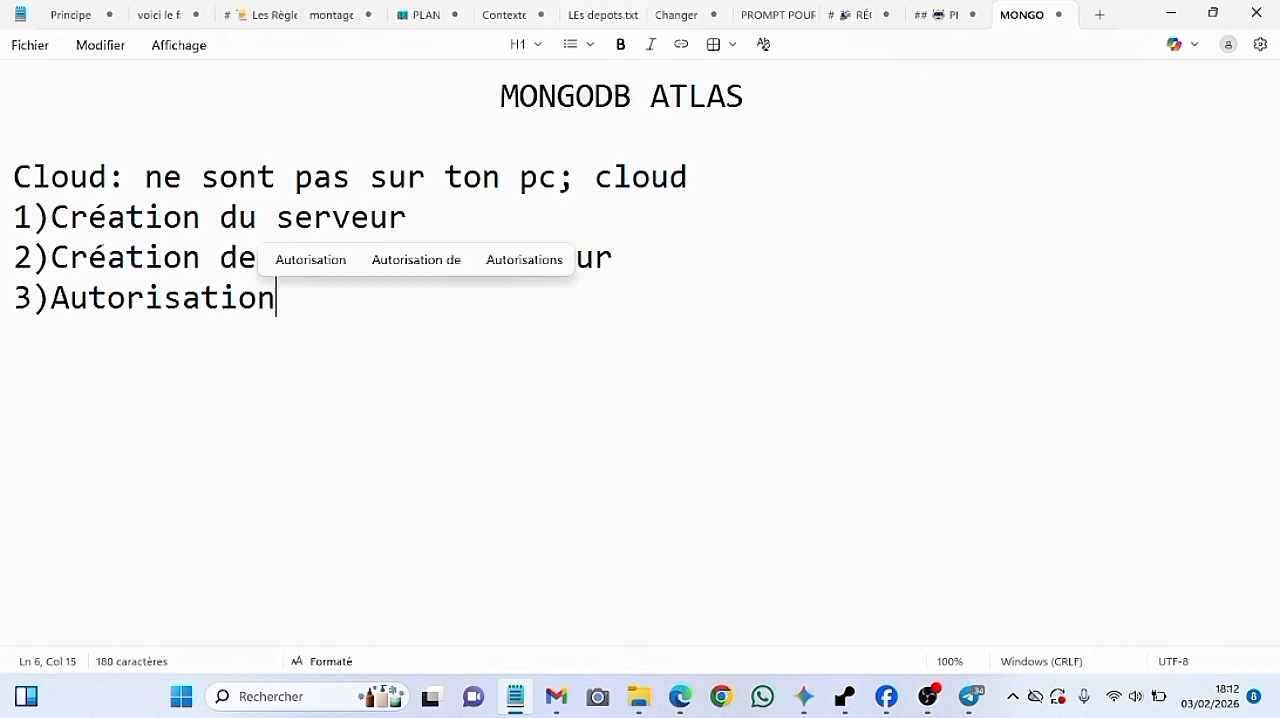
key(BackSpace)
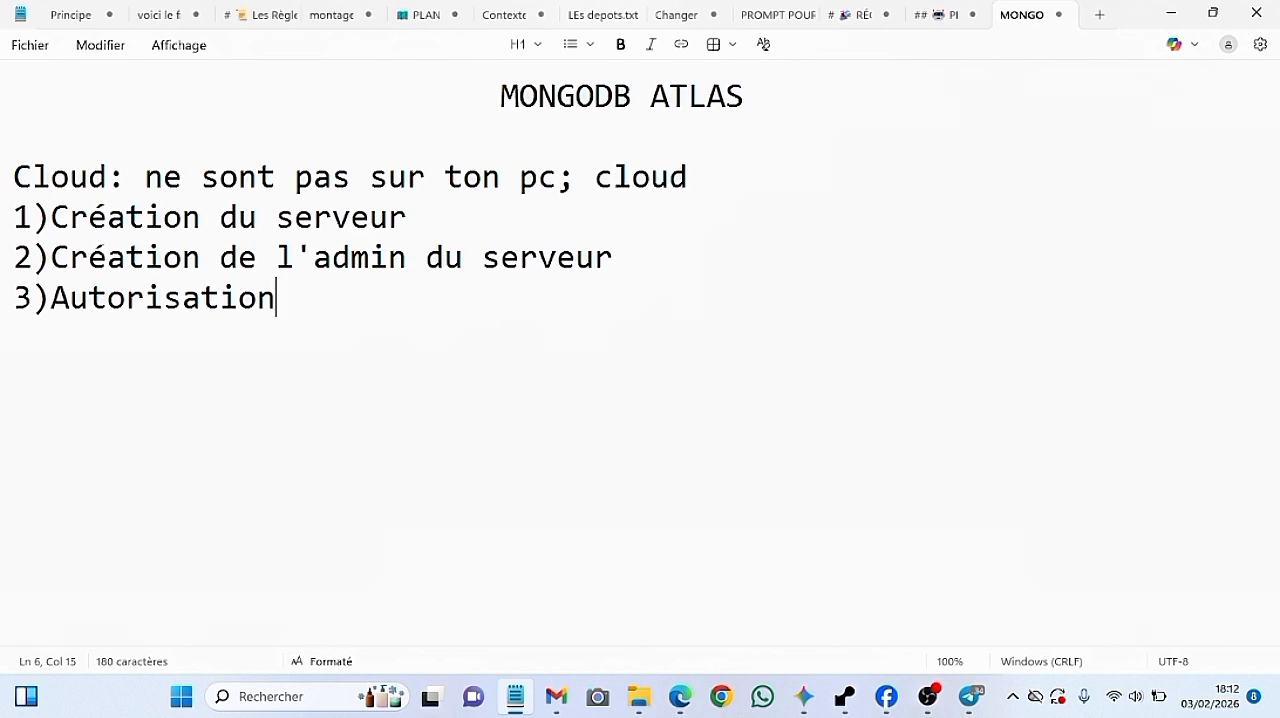
Add the fourth plan item, "4)Finalisation", on the line below Autorisation
key(Return)
text(')
key(BackSpace)
text(5)
key(BackSpace)
text(4)F)
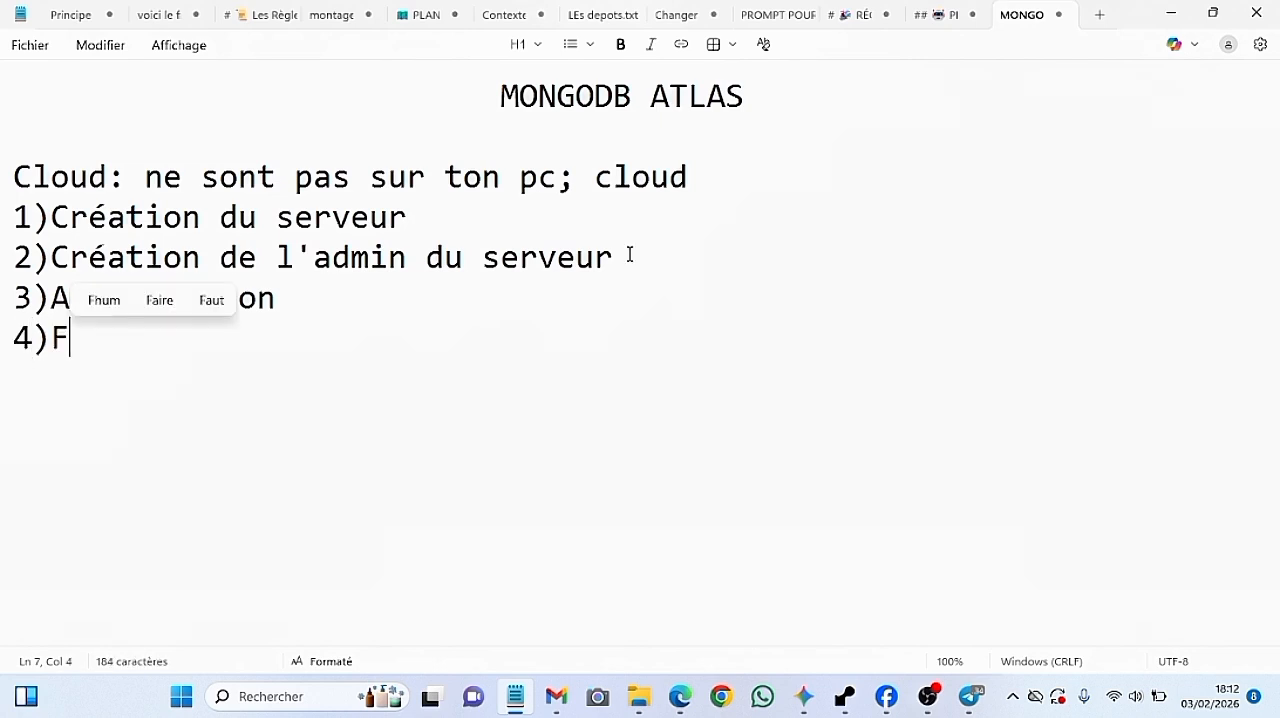
text(inalisation)
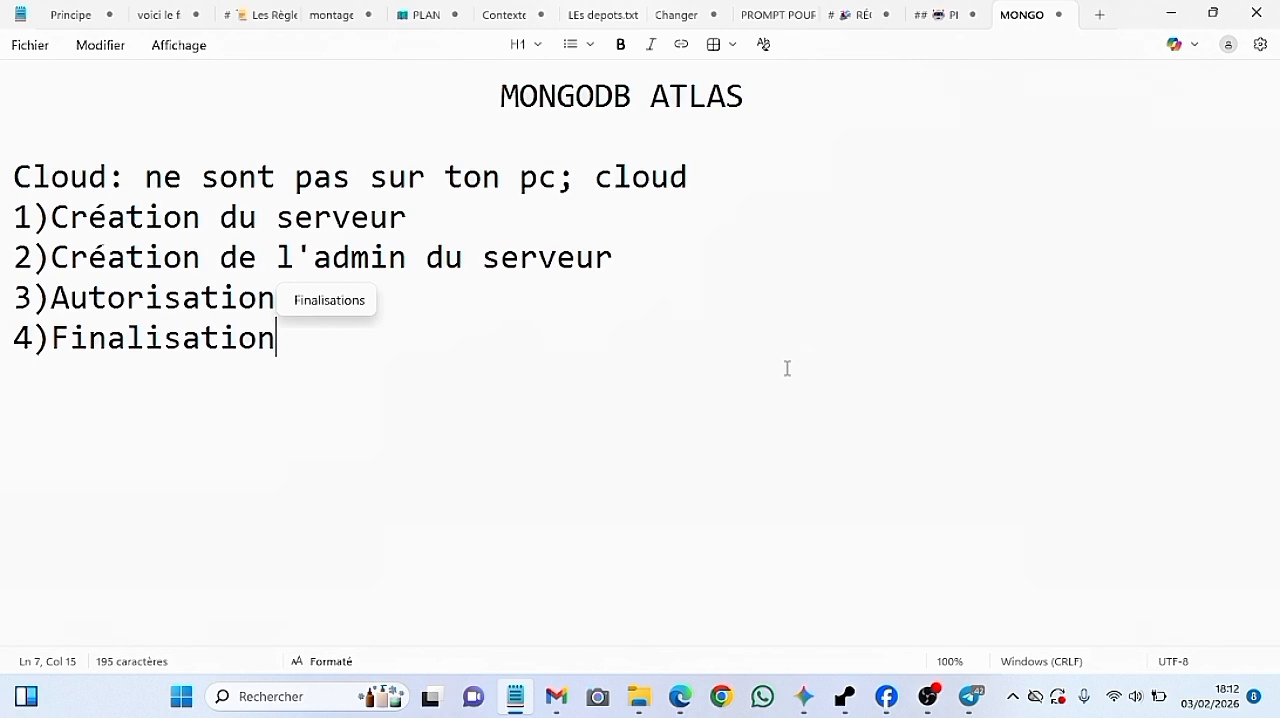
Write the site address "MongoDB.com" below the list, leaving two empty lines after the last item
key(Return)
key(Return)
key(Return)
text(m)
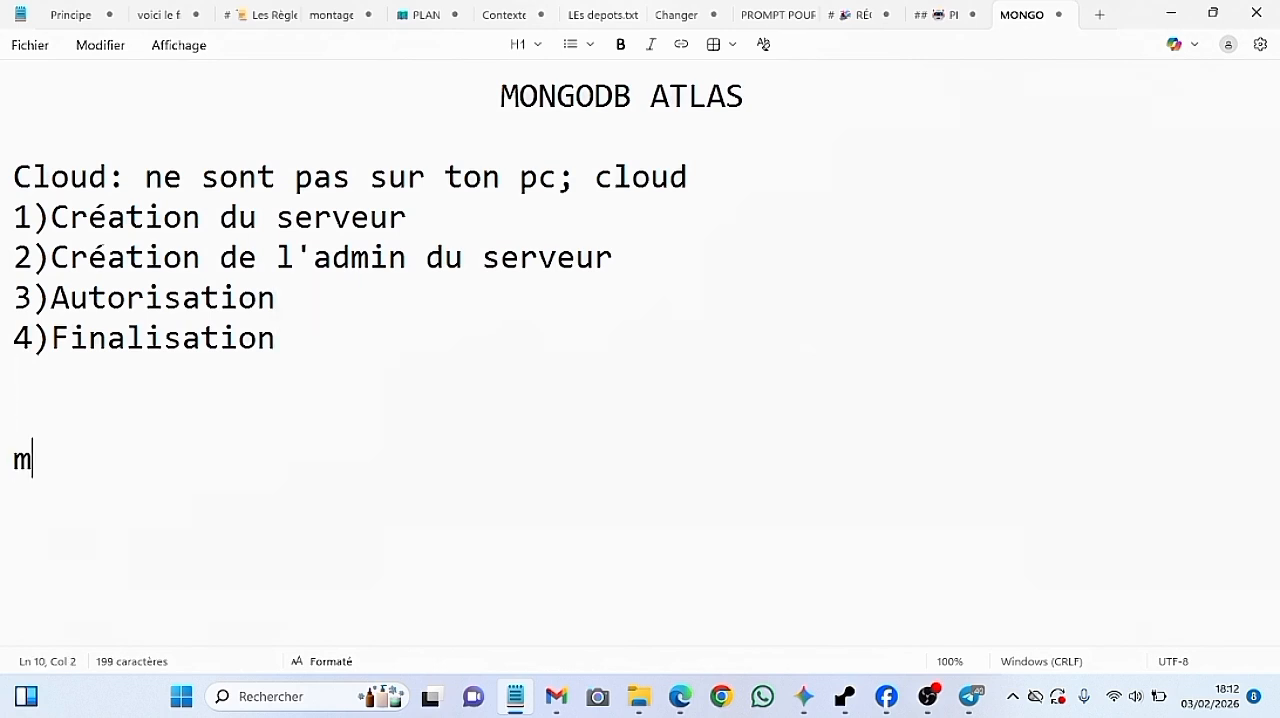
text(ongoi)
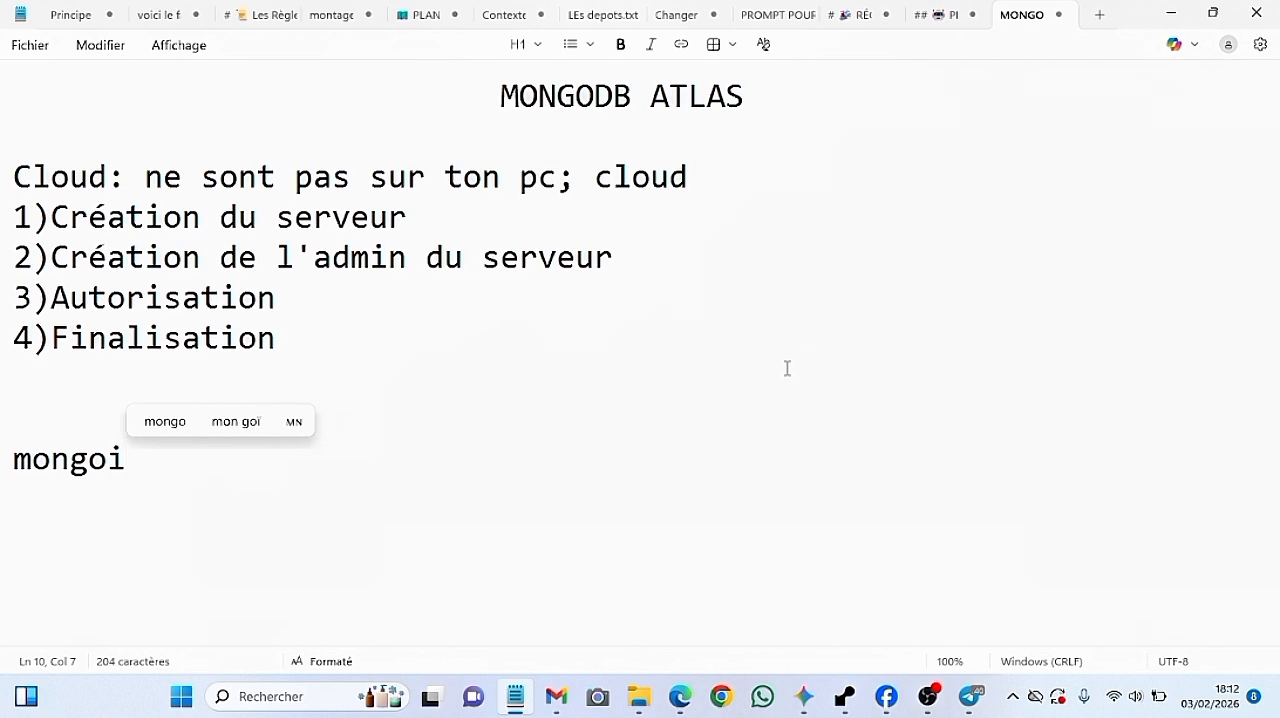
key(BackSpace)
text(db.)
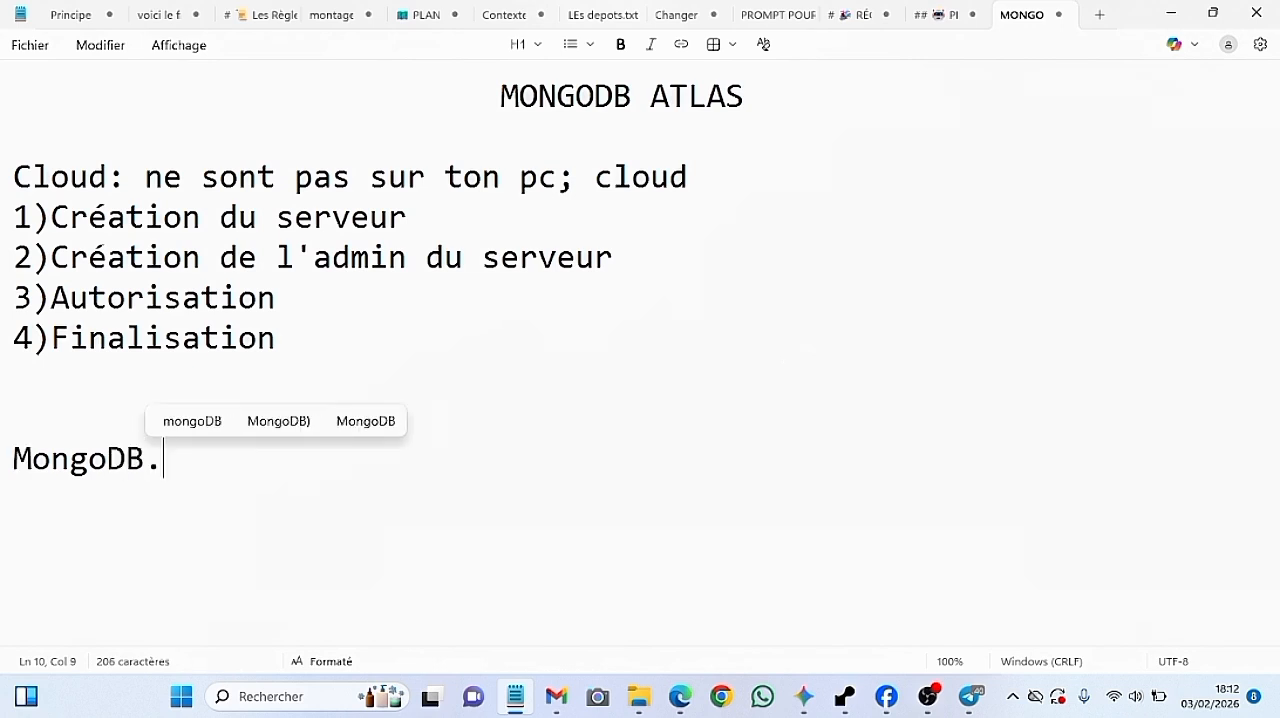
key(BackSpace)
text(.)
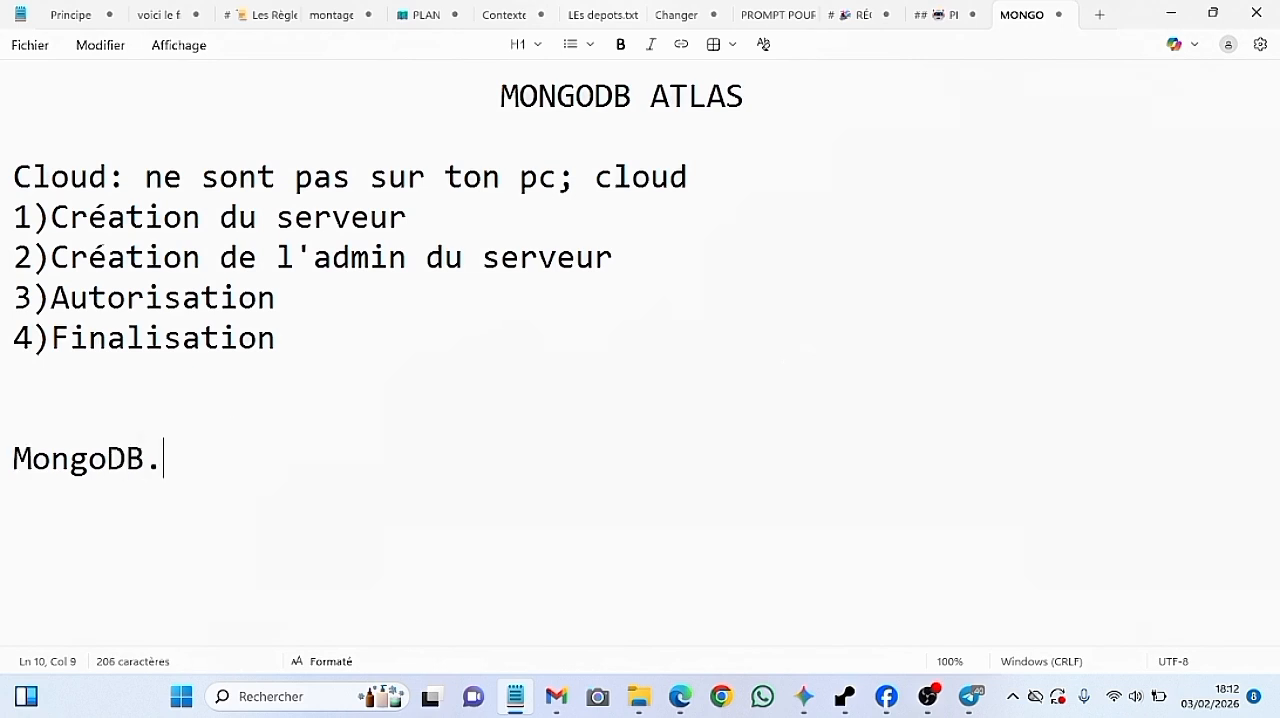
text(com)
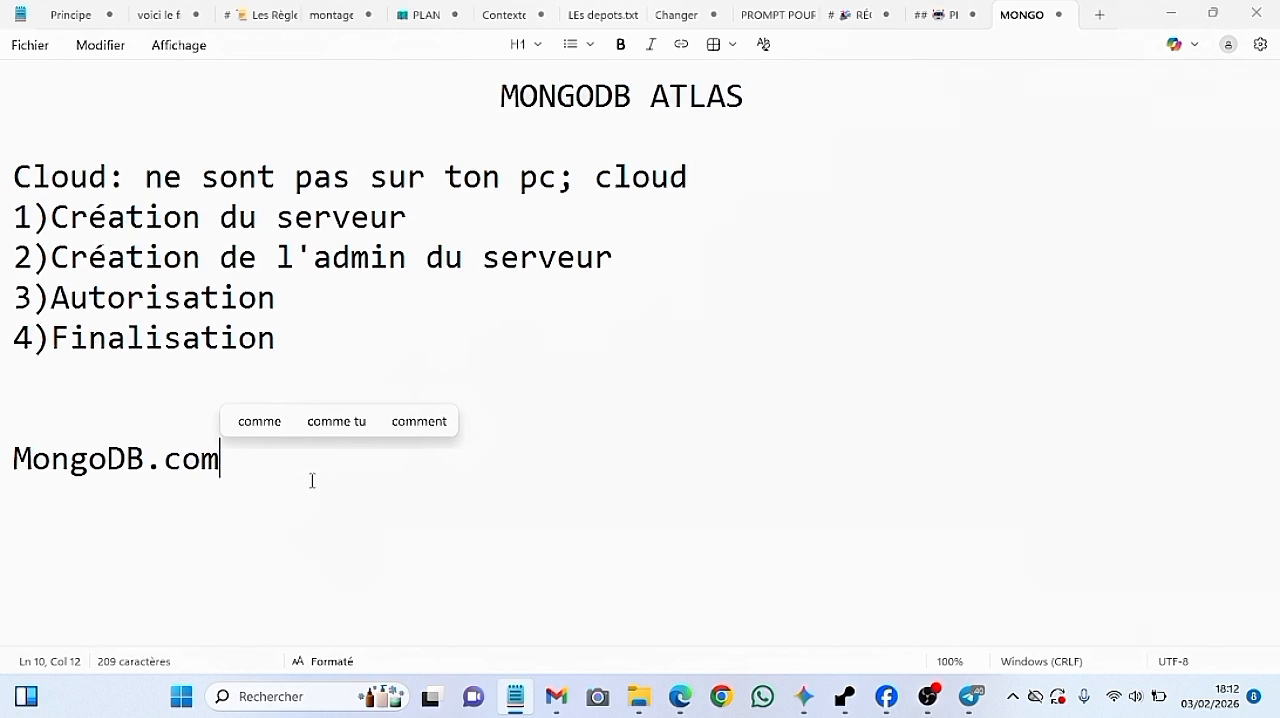
Find the MongoDB Atlas app through a Windows search for "mon" and open it
key(super)
text(mon)
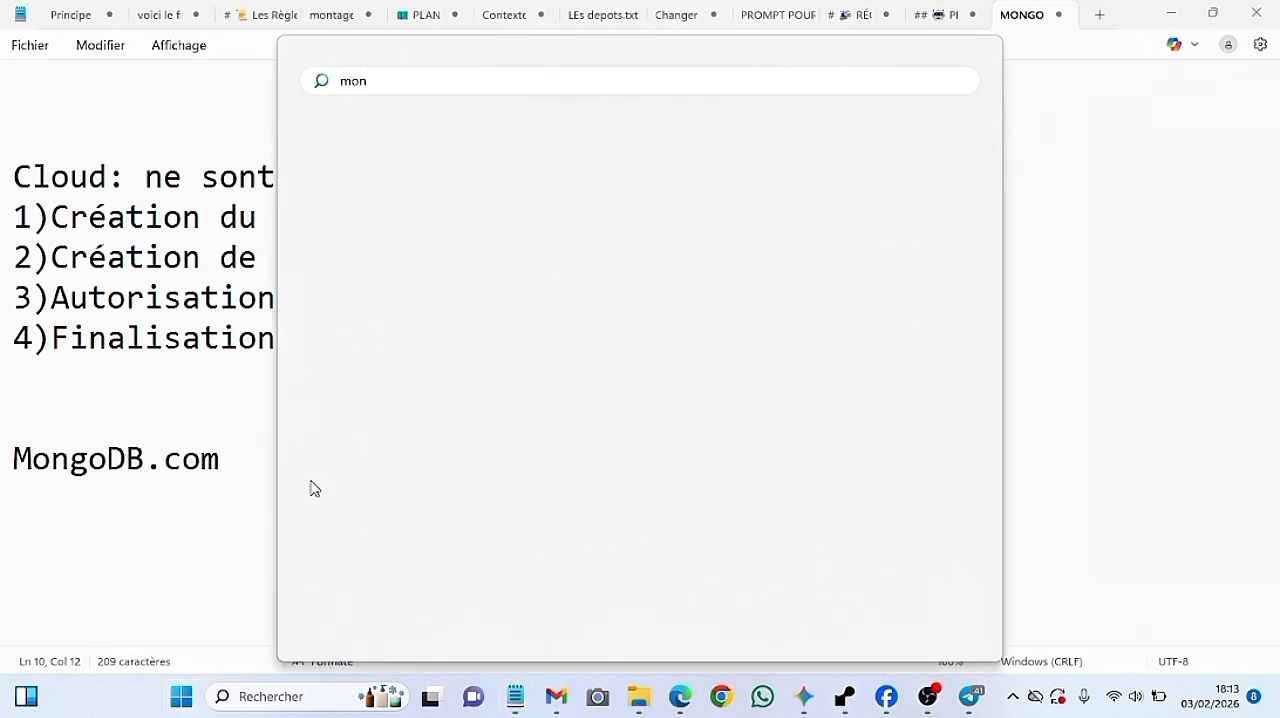
key(Return)
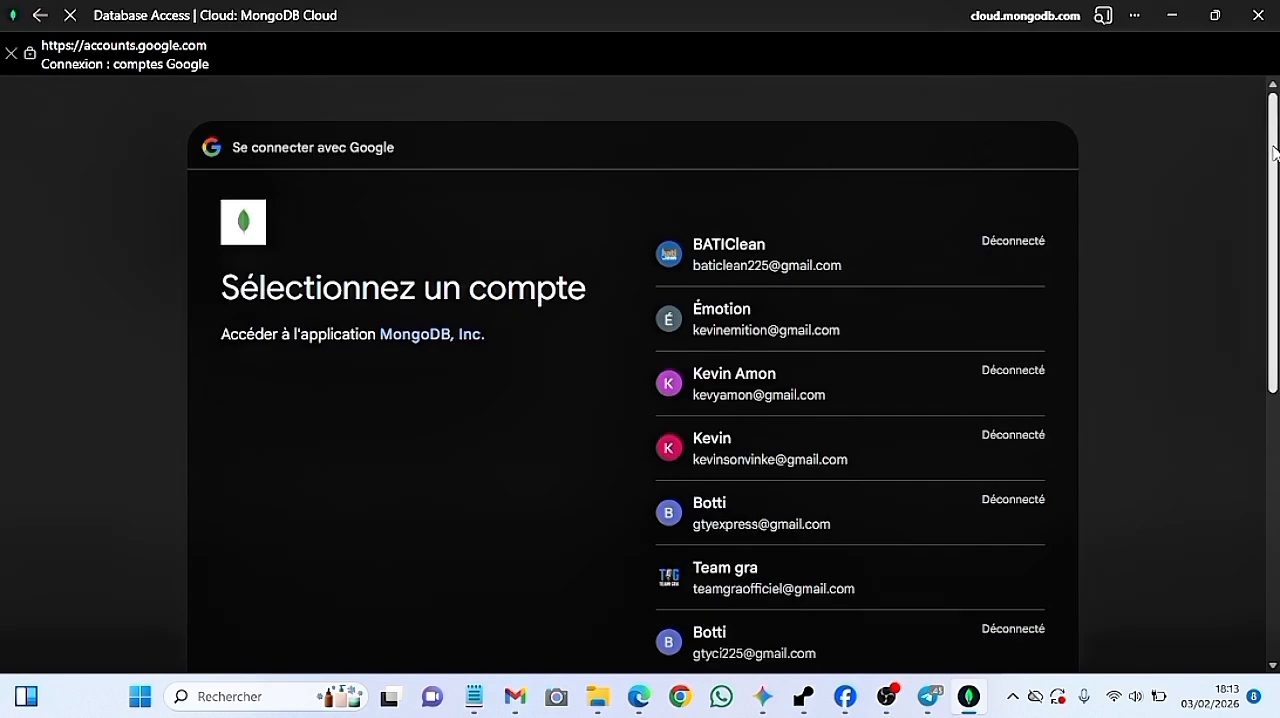
Choose the team's Google account for signing in to MongoDB and authorise sharing its profile information
drag(1274, 152, 1275, 372)
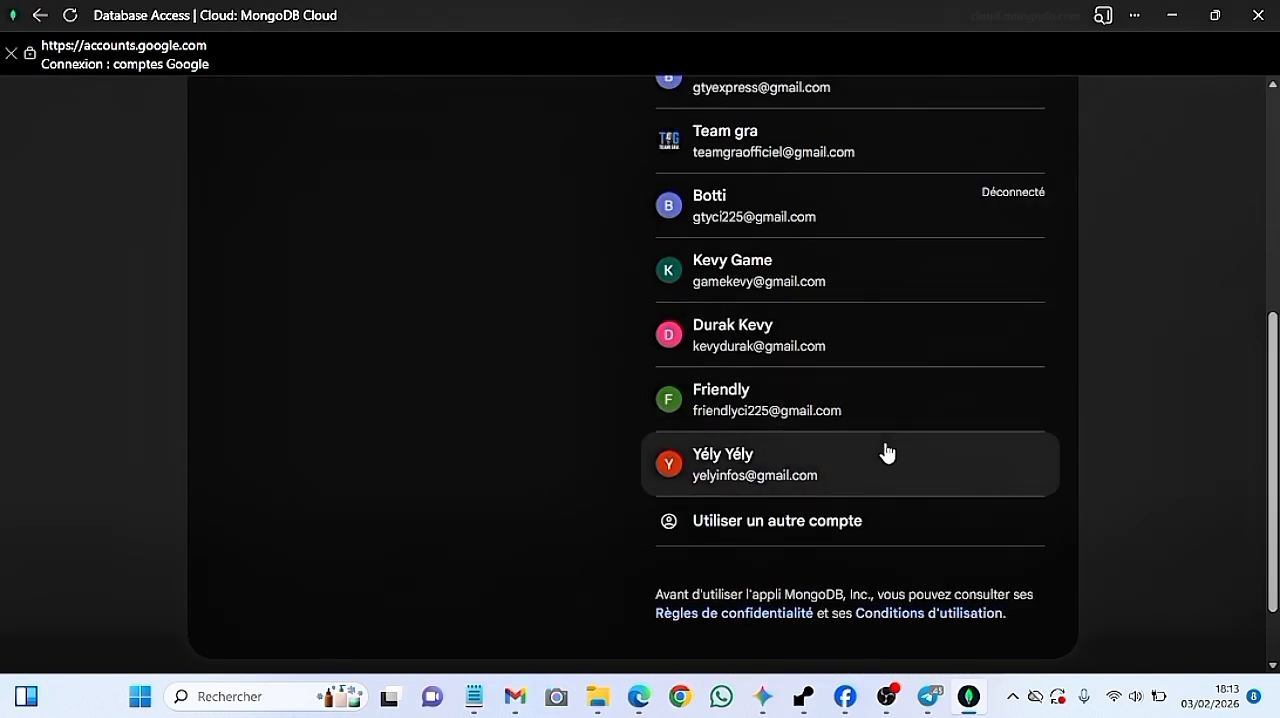
click(826, 160)
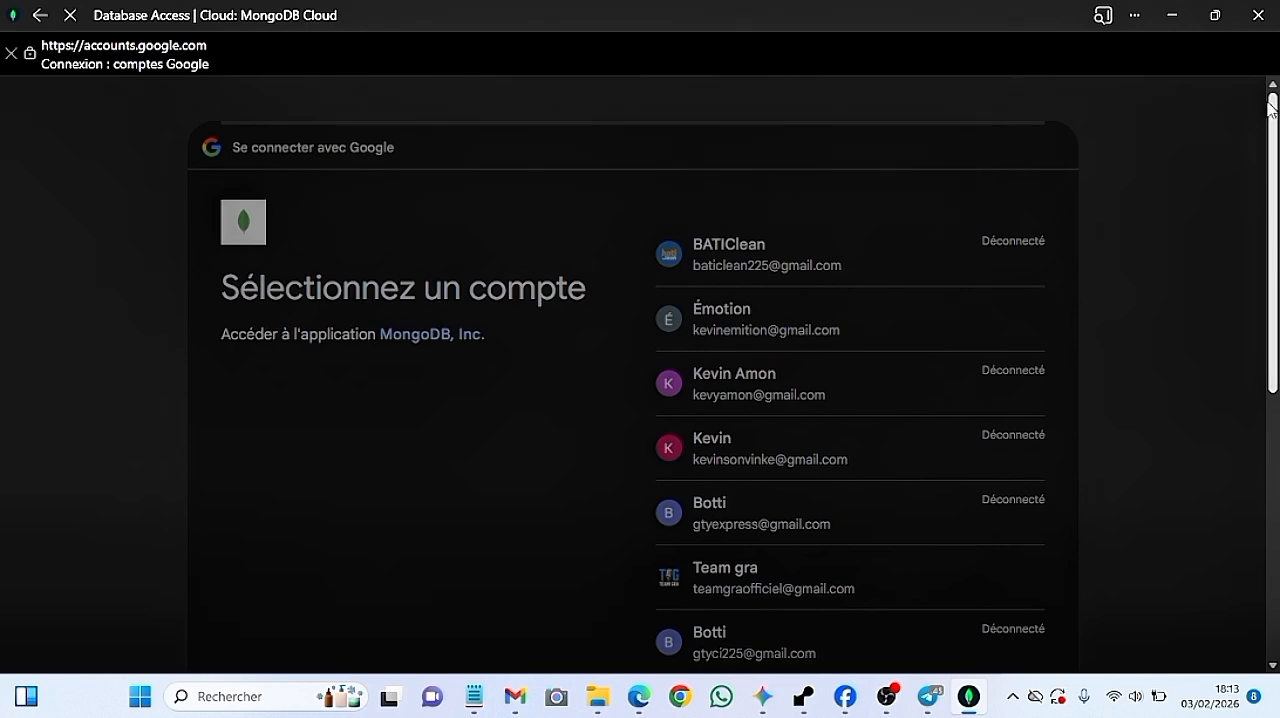
mouse_move(1273, 105)
mouse_down()
mouse_move(1275, 164)
mouse_move(1278, 105)
mouse_up()
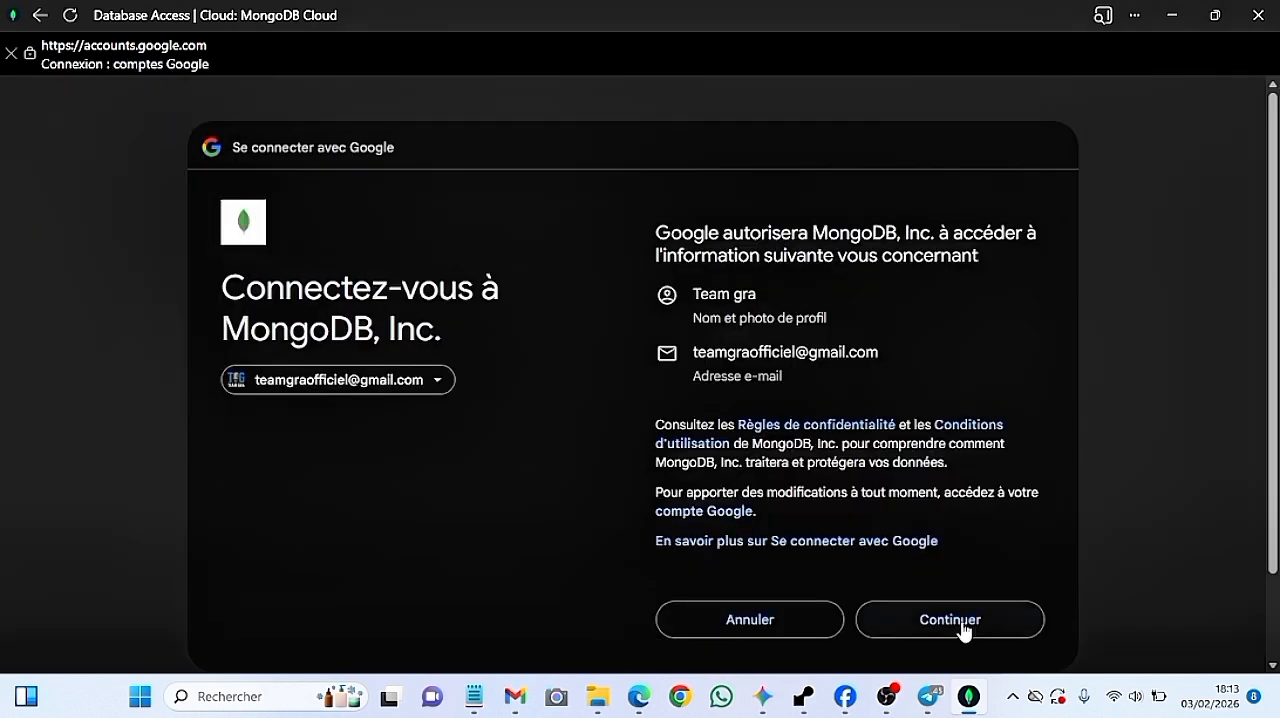
click(963, 623)
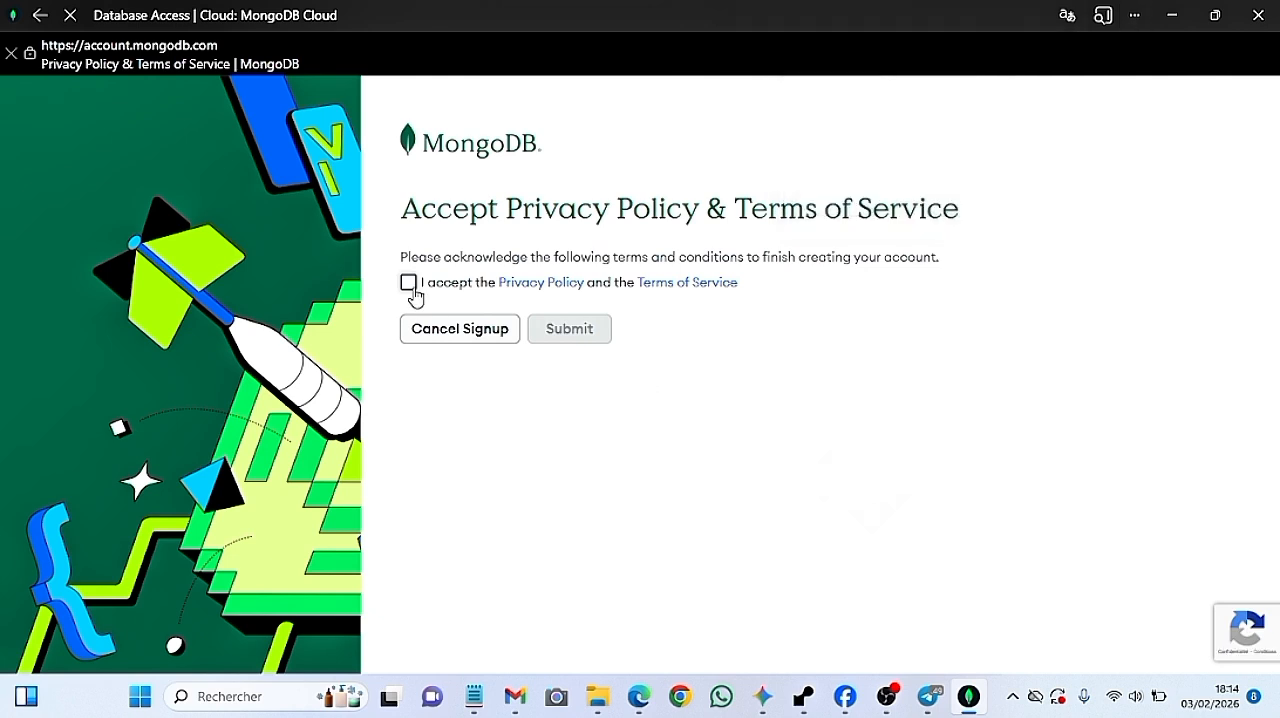
Accept and submit the Privacy Policy and Terms of Service, and log in again with the team's Google account
click(409, 285)
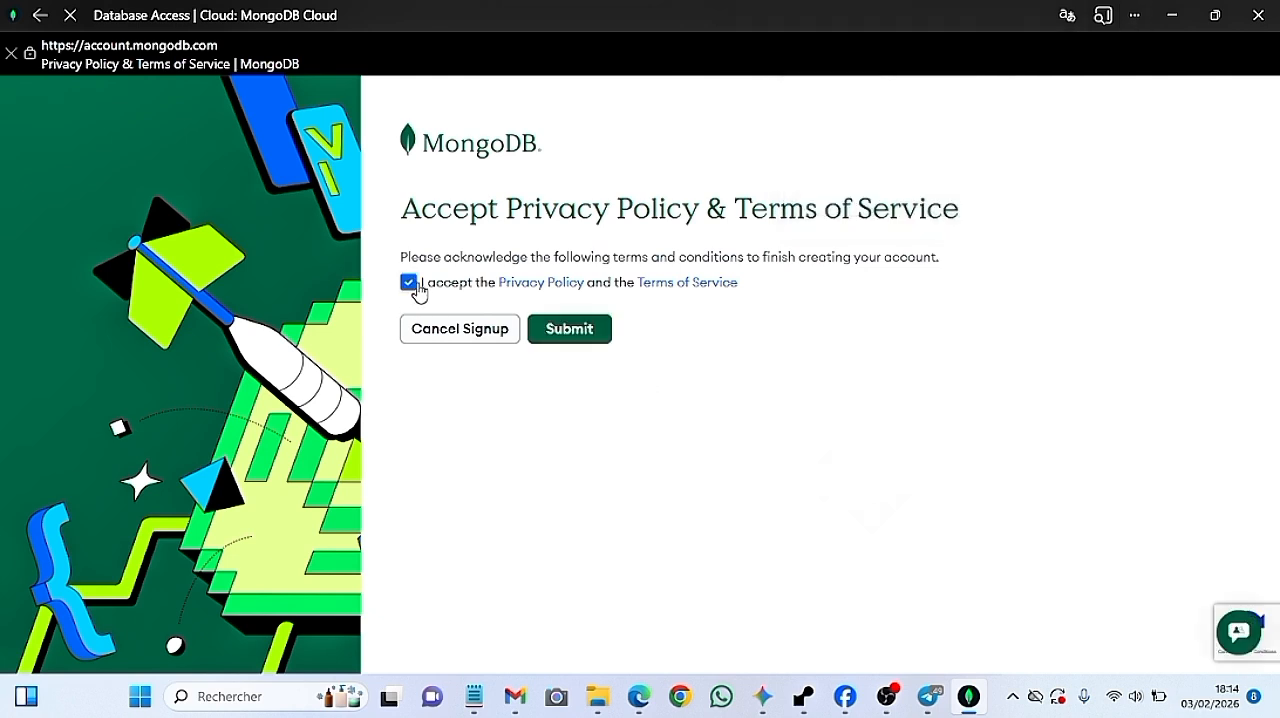
click(569, 336)
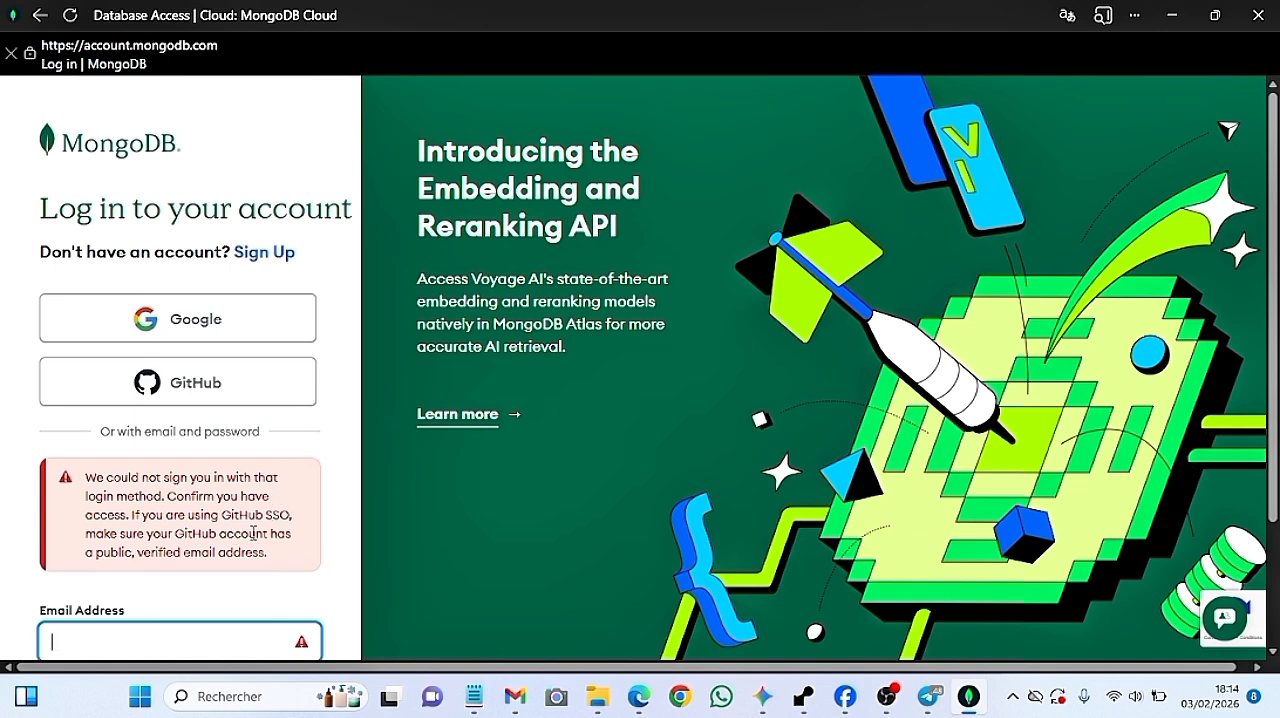
click(221, 310)
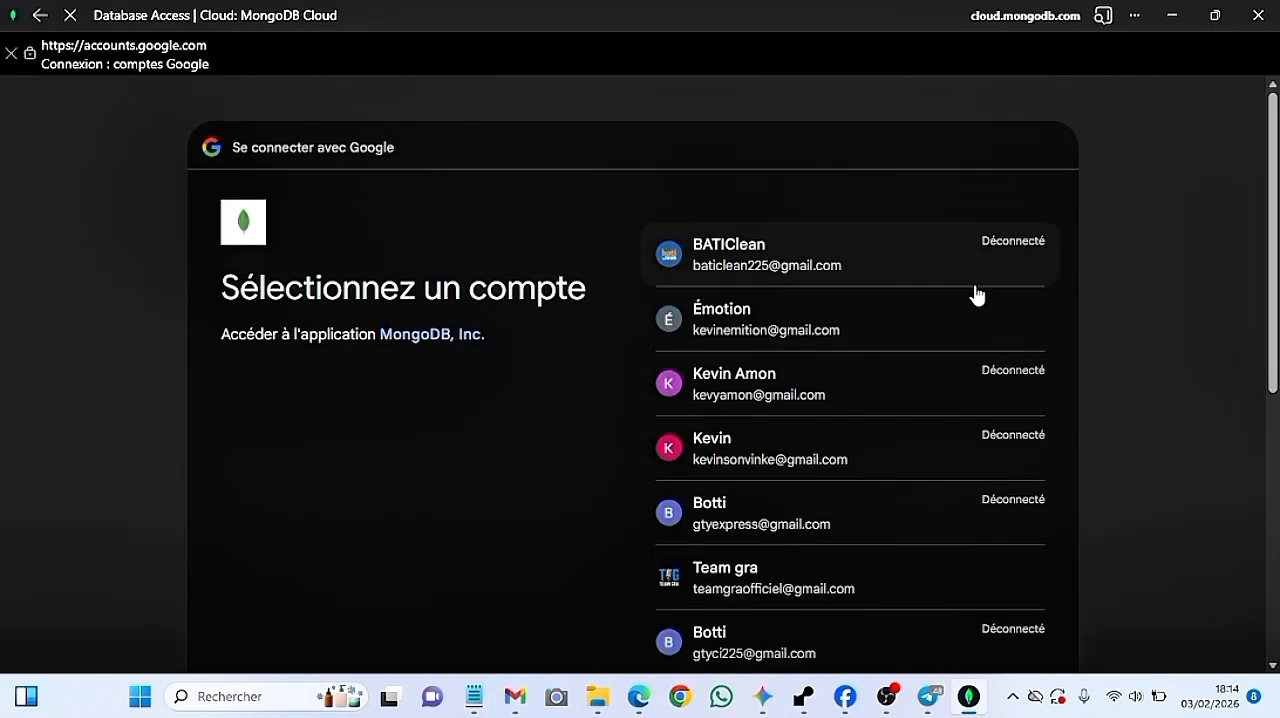
click(830, 575)
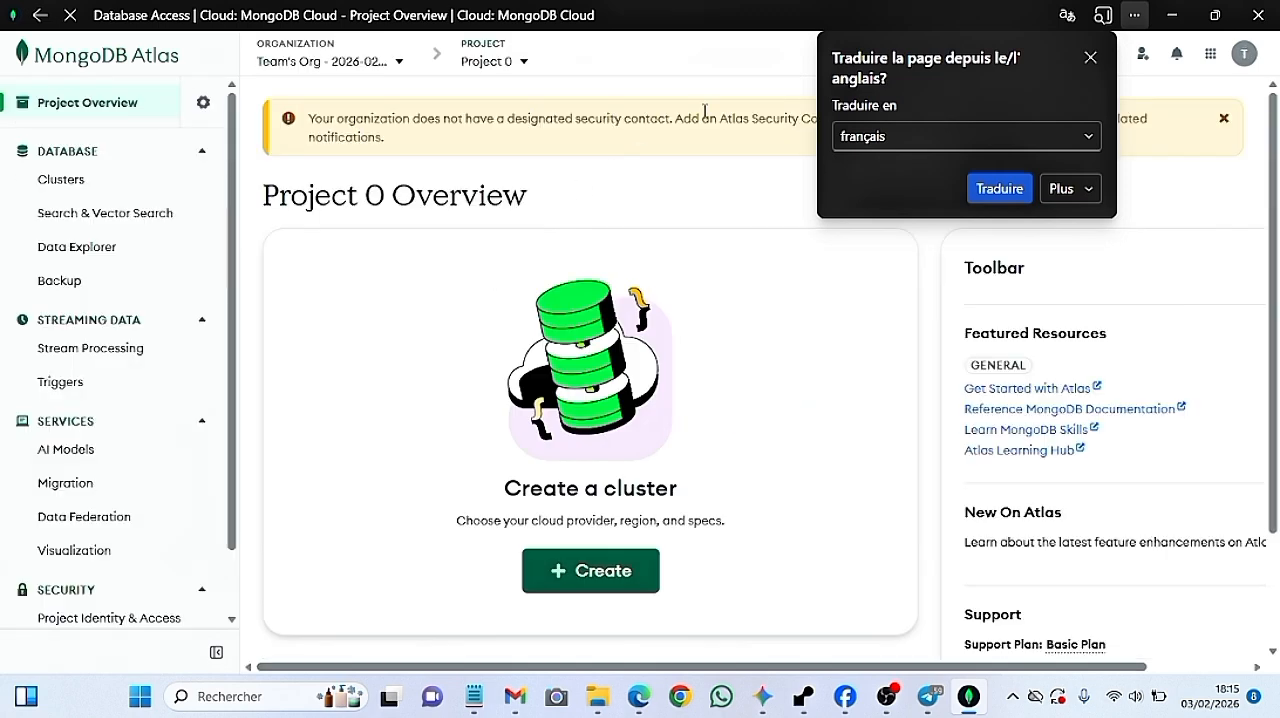
Dismiss the page translation offer and the security contact notice on the project overview
click(686, 190)
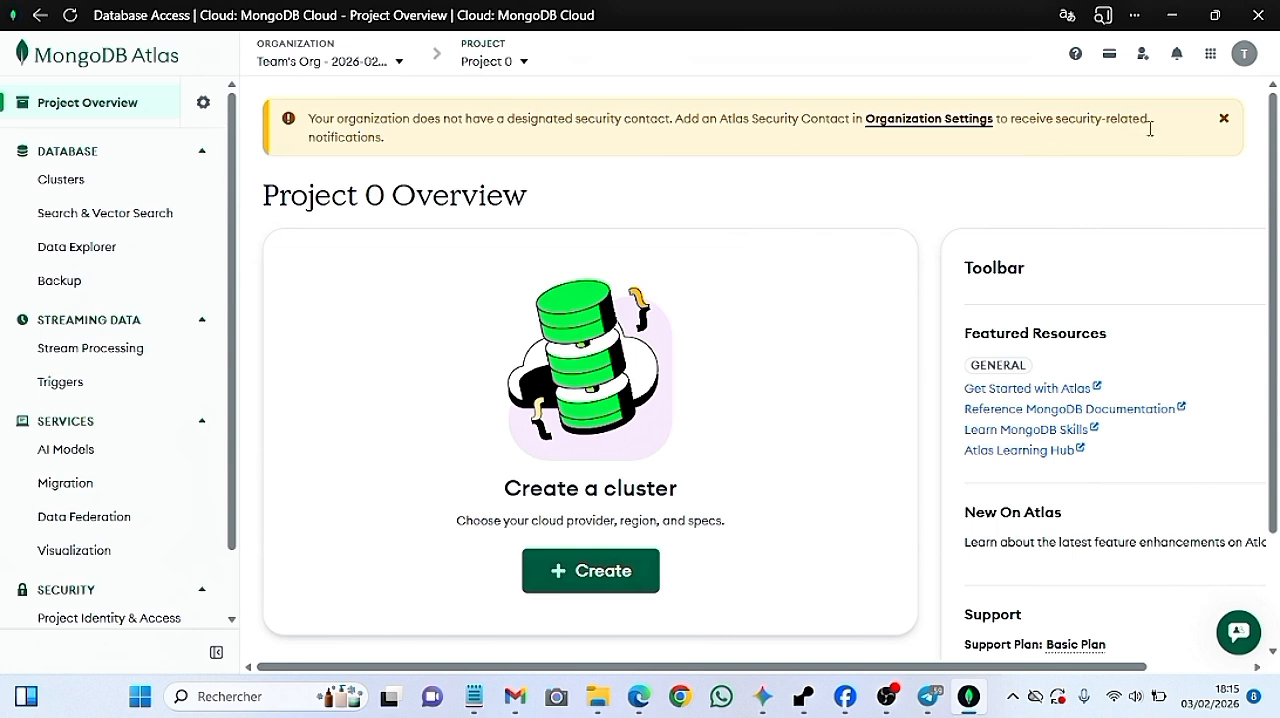
click(1223, 118)
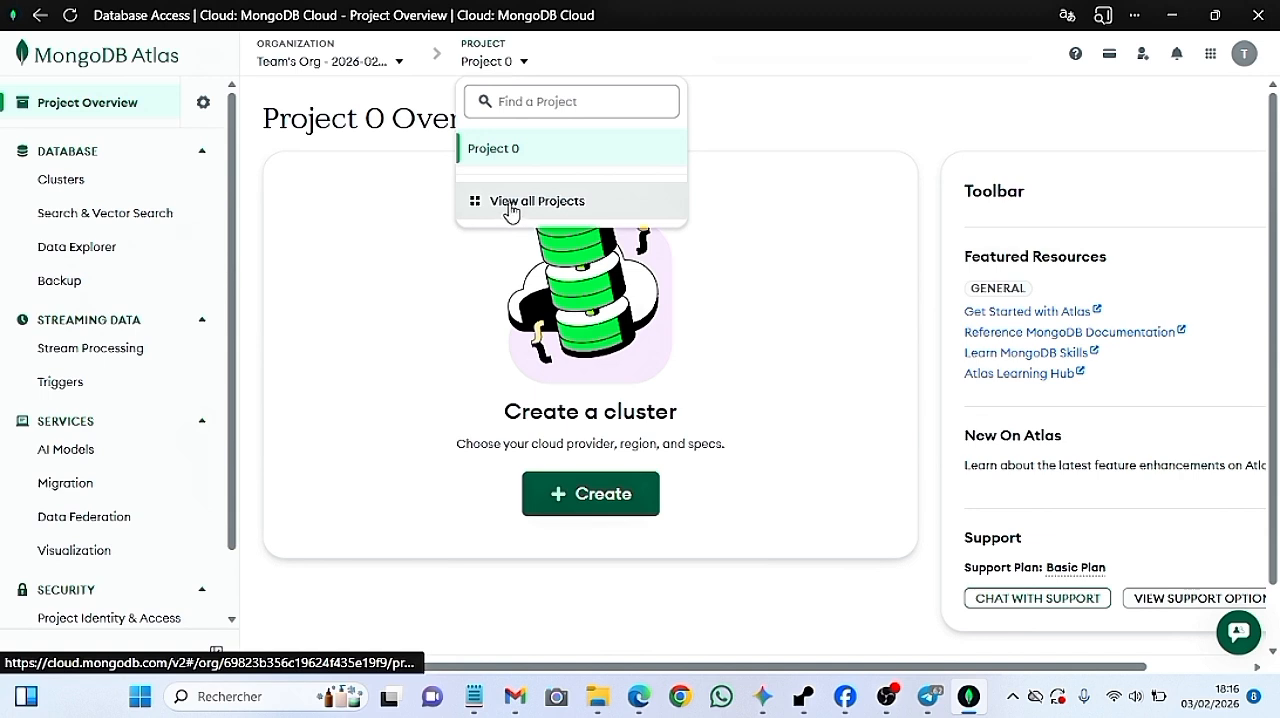
Start a new project from the list of all projects and name it Portfolio
click(511, 205)
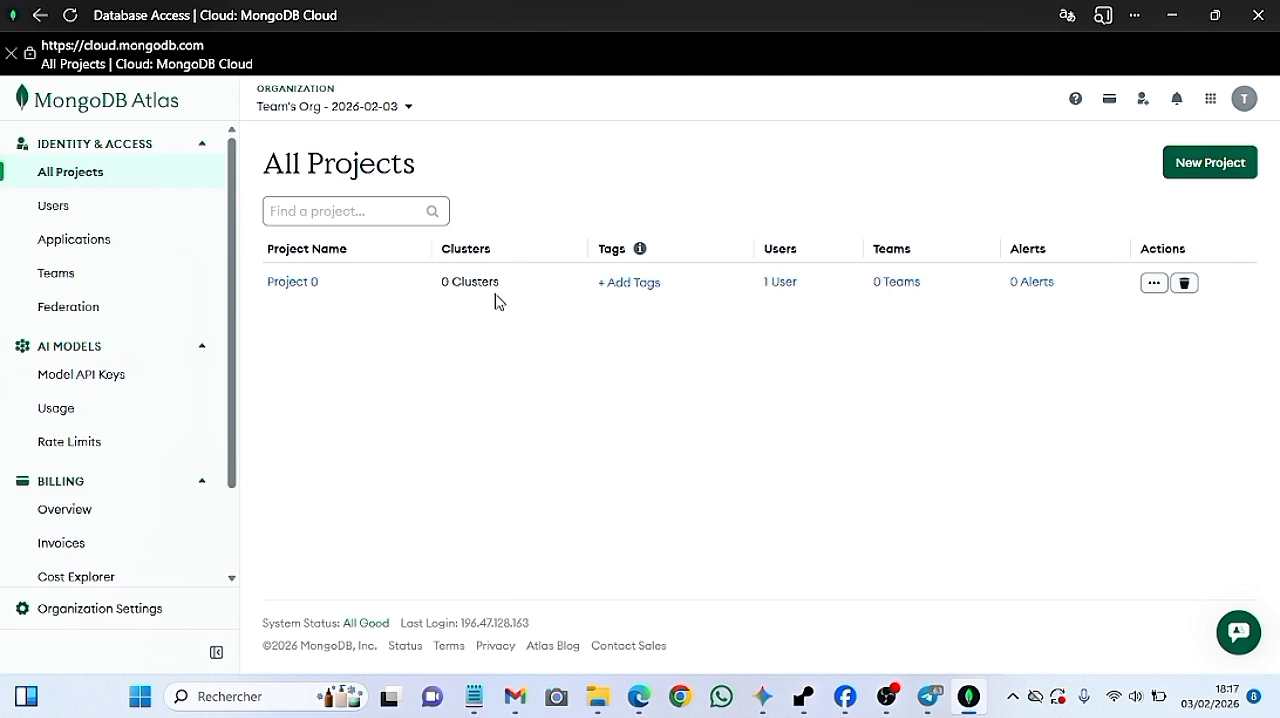
click(1208, 170)
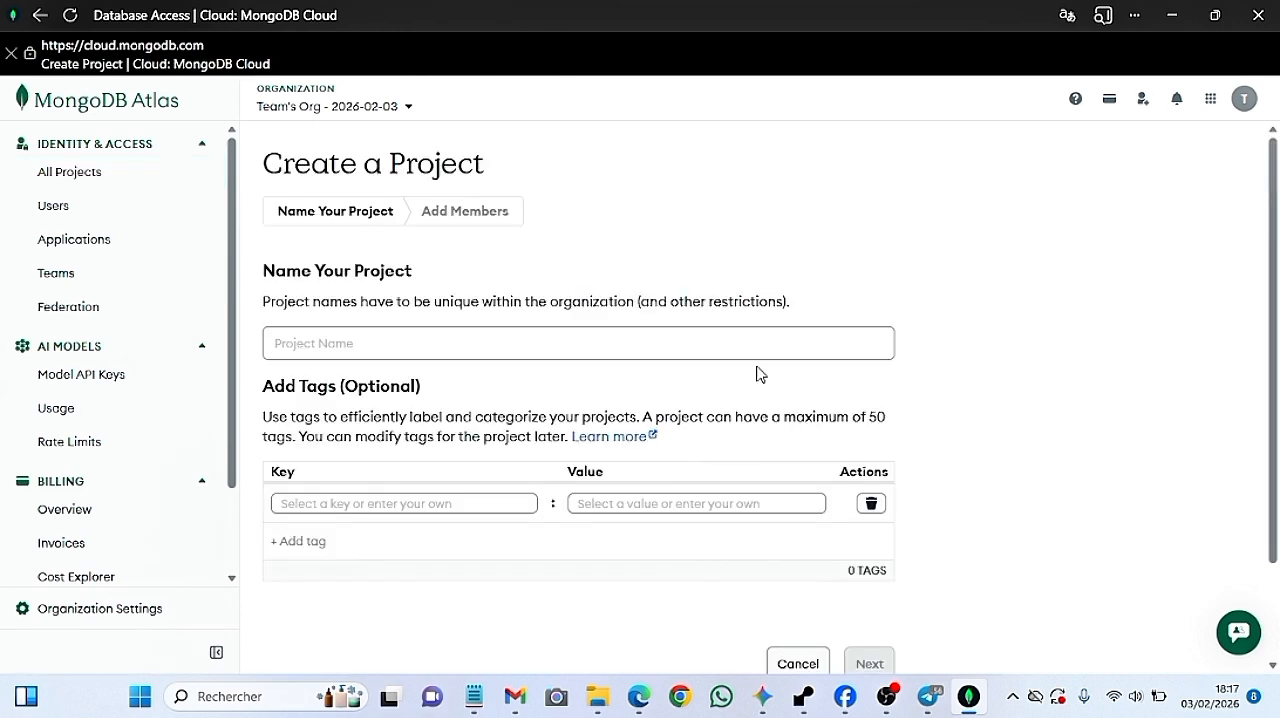
click(760, 349)
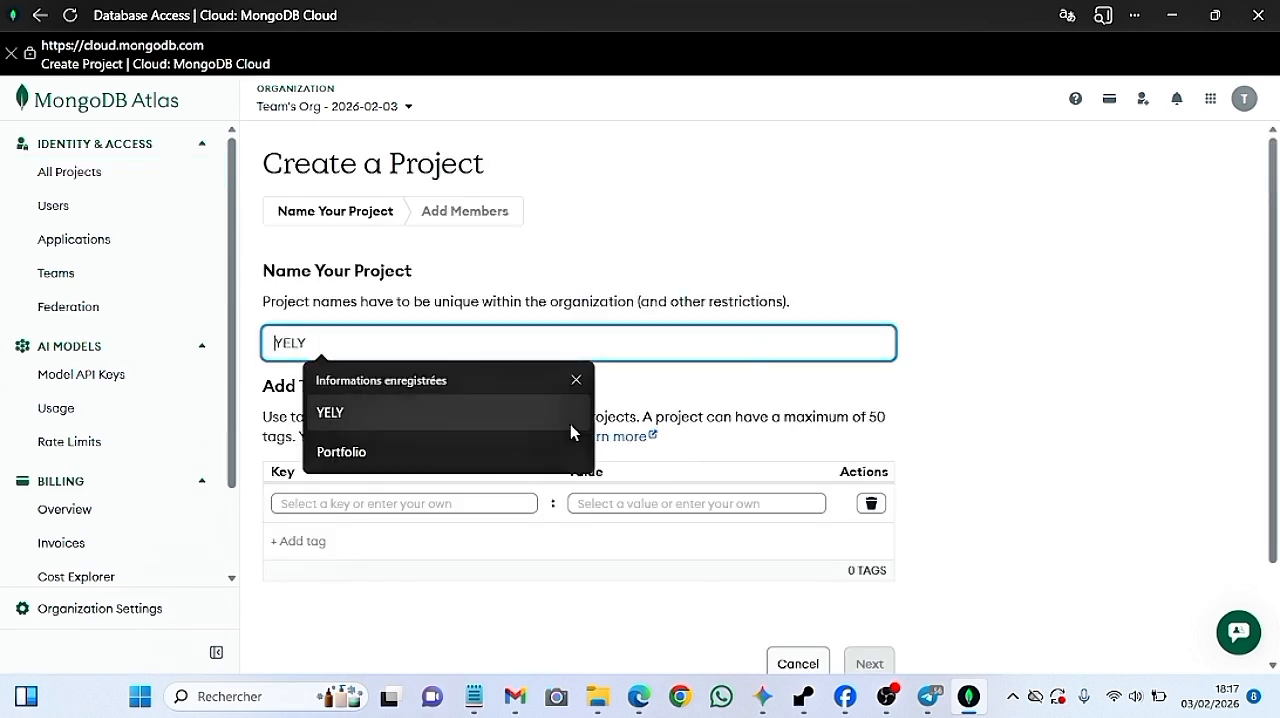
click(532, 450)
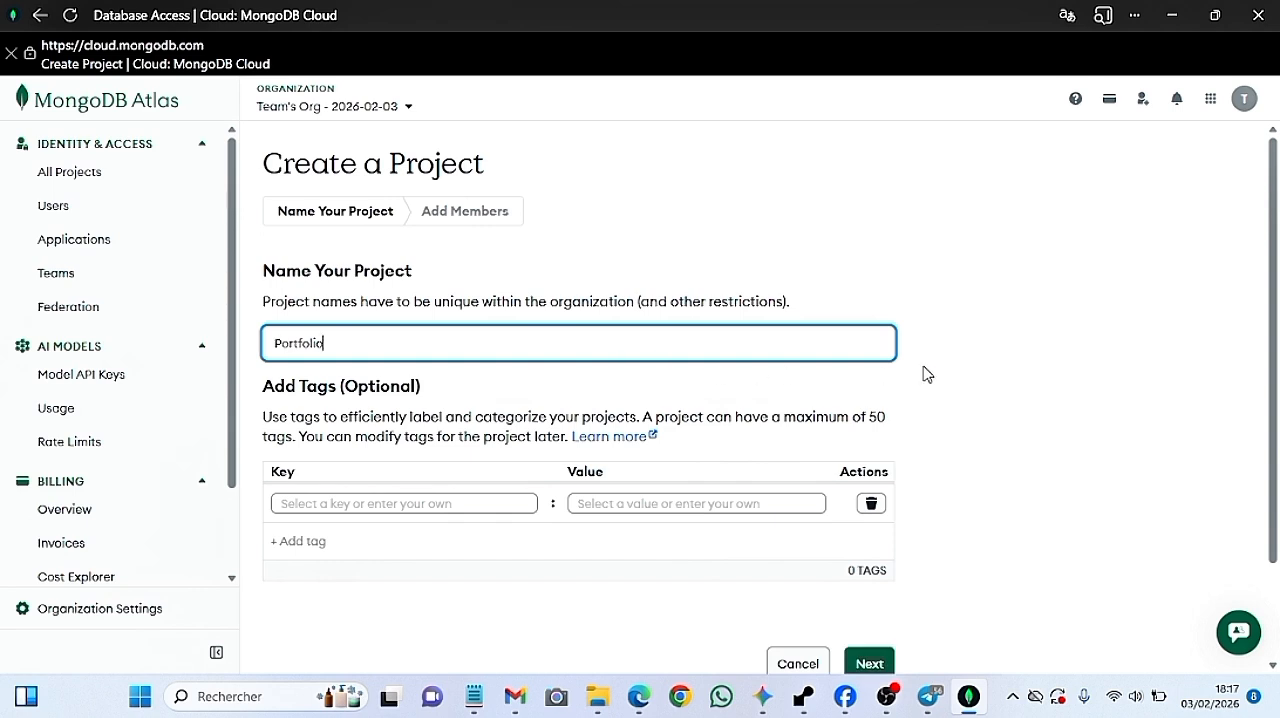
drag(1010, 295, 1011, 514)
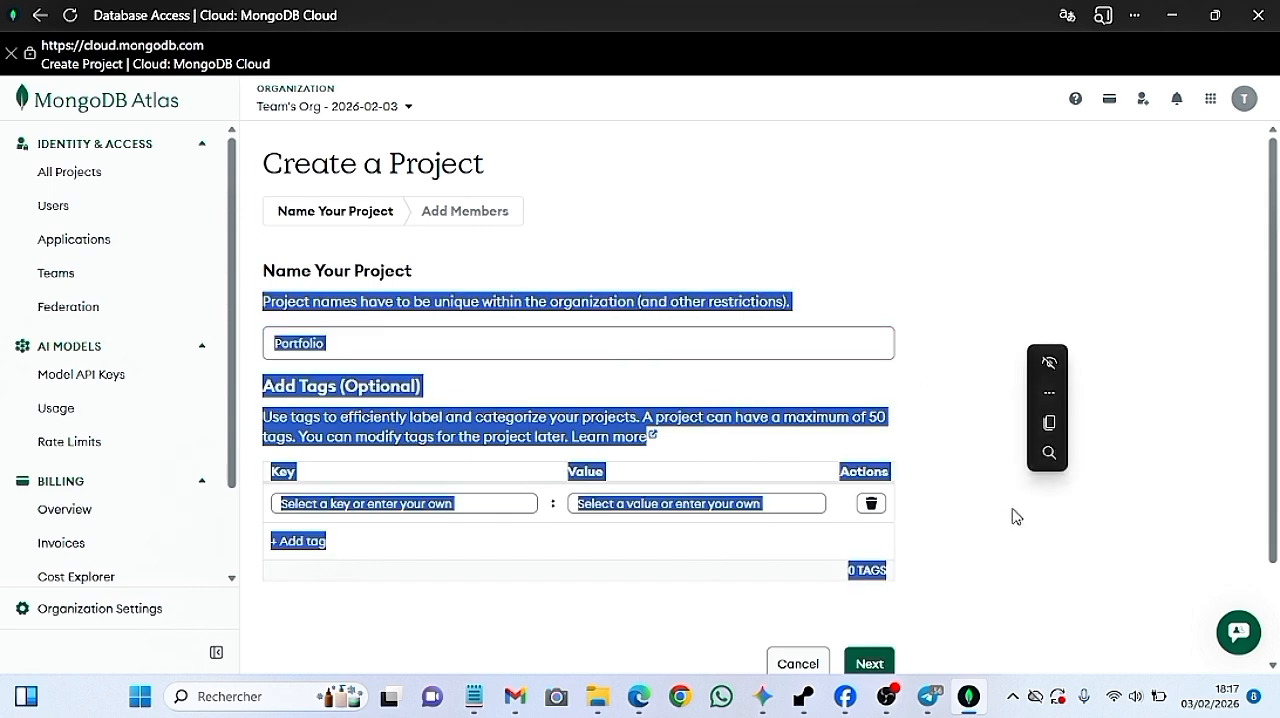
click(1003, 449)
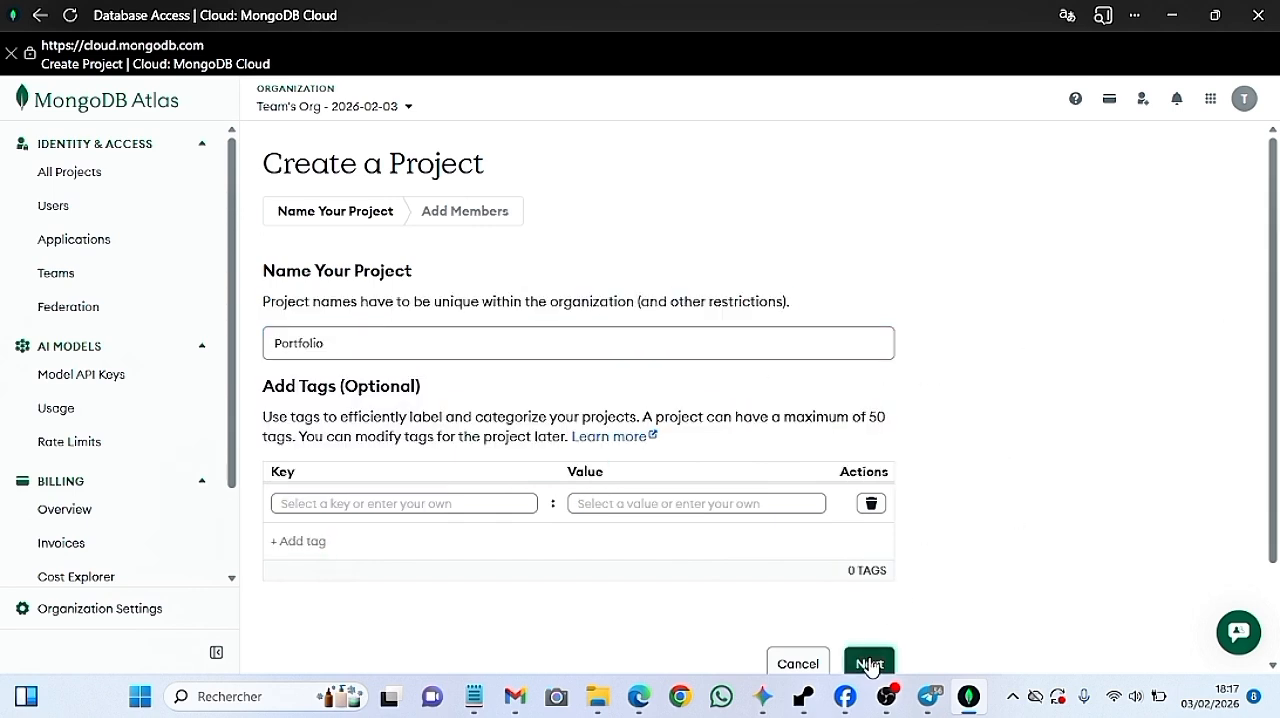
Create the Portfolio project without tags or additional members and check it in the project list
scroll(957, 554, down, 2)
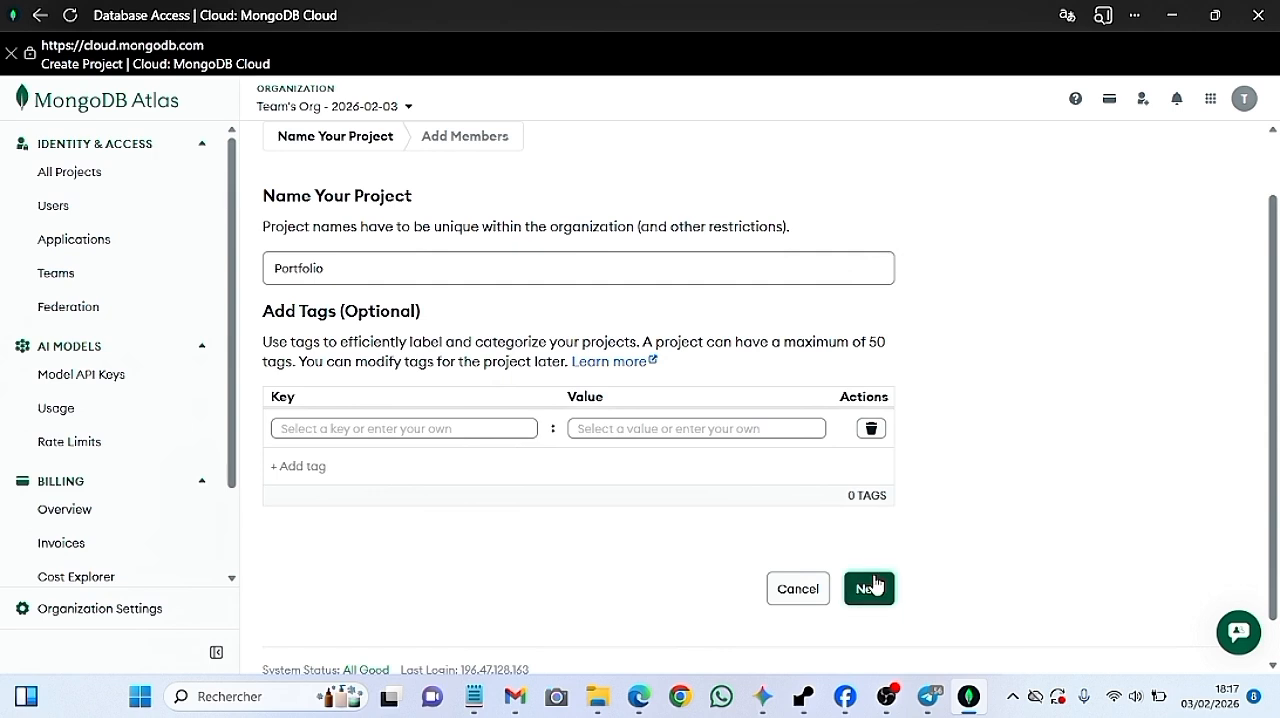
click(870, 588)
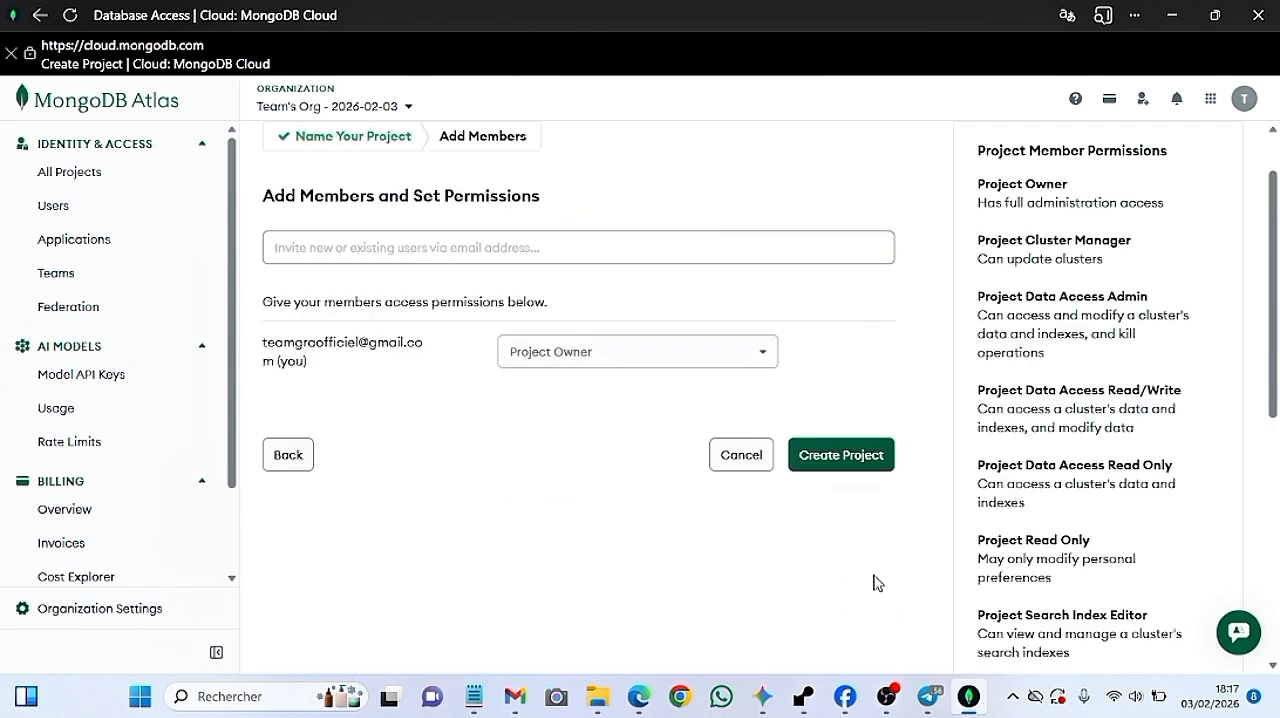
click(841, 457)
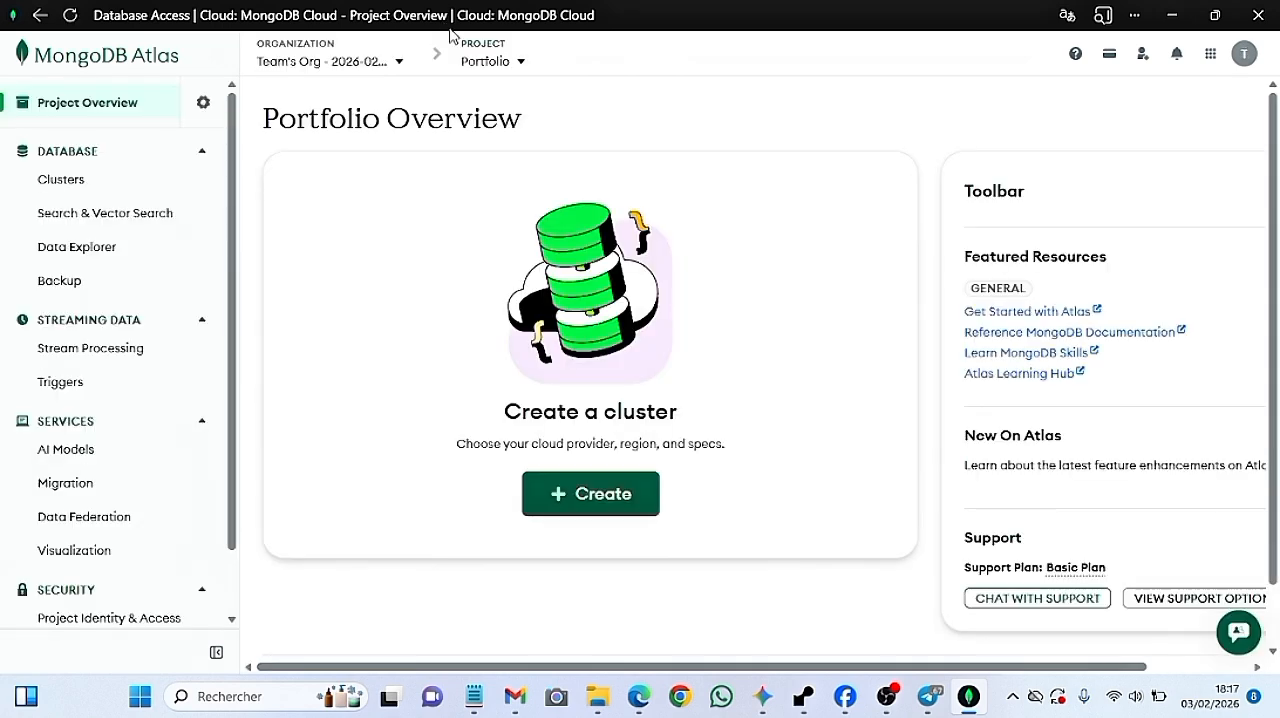
click(522, 64)
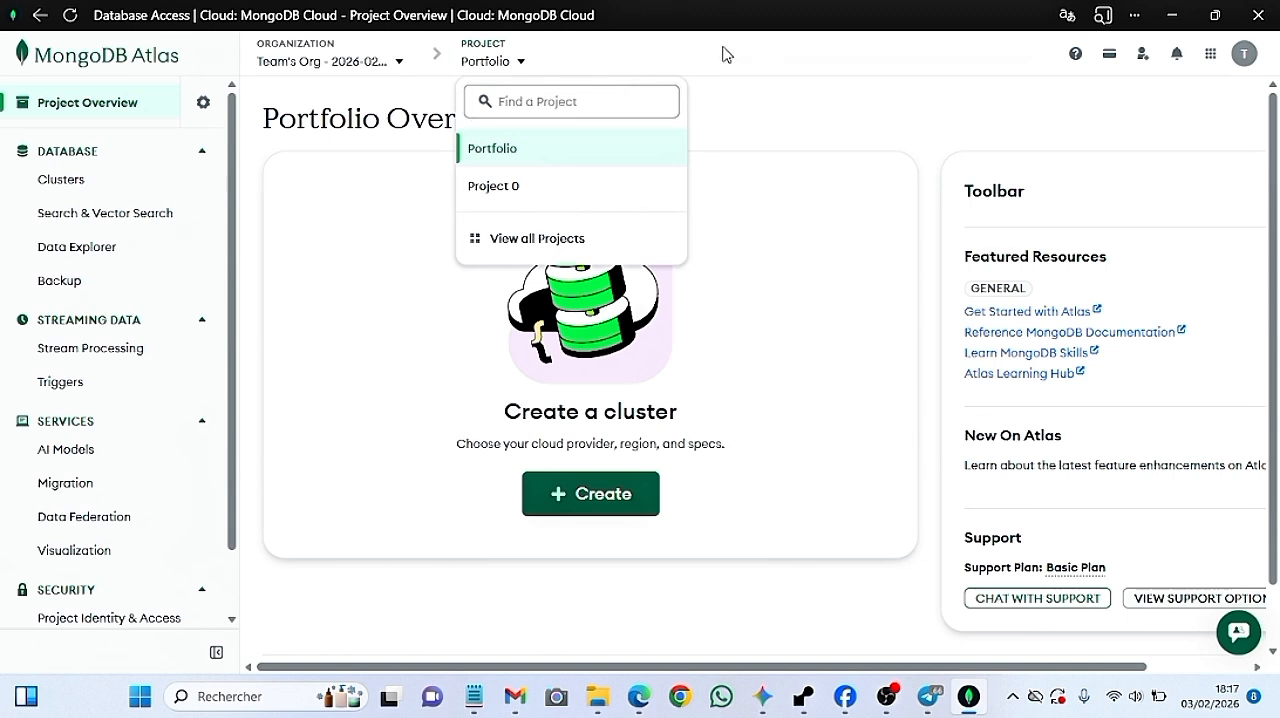
click(745, 80)
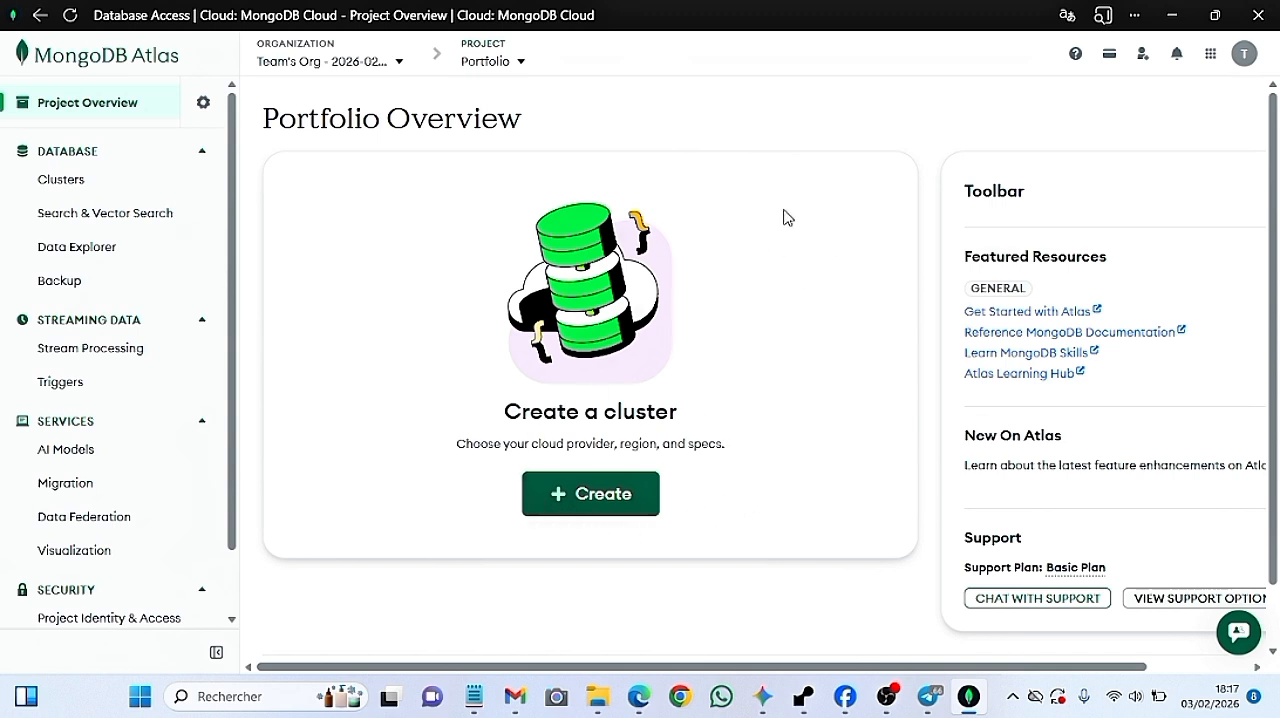
Switch to the Notepad note and review the plan's first item, "1)Création du serveur"
key(alt+Tab)
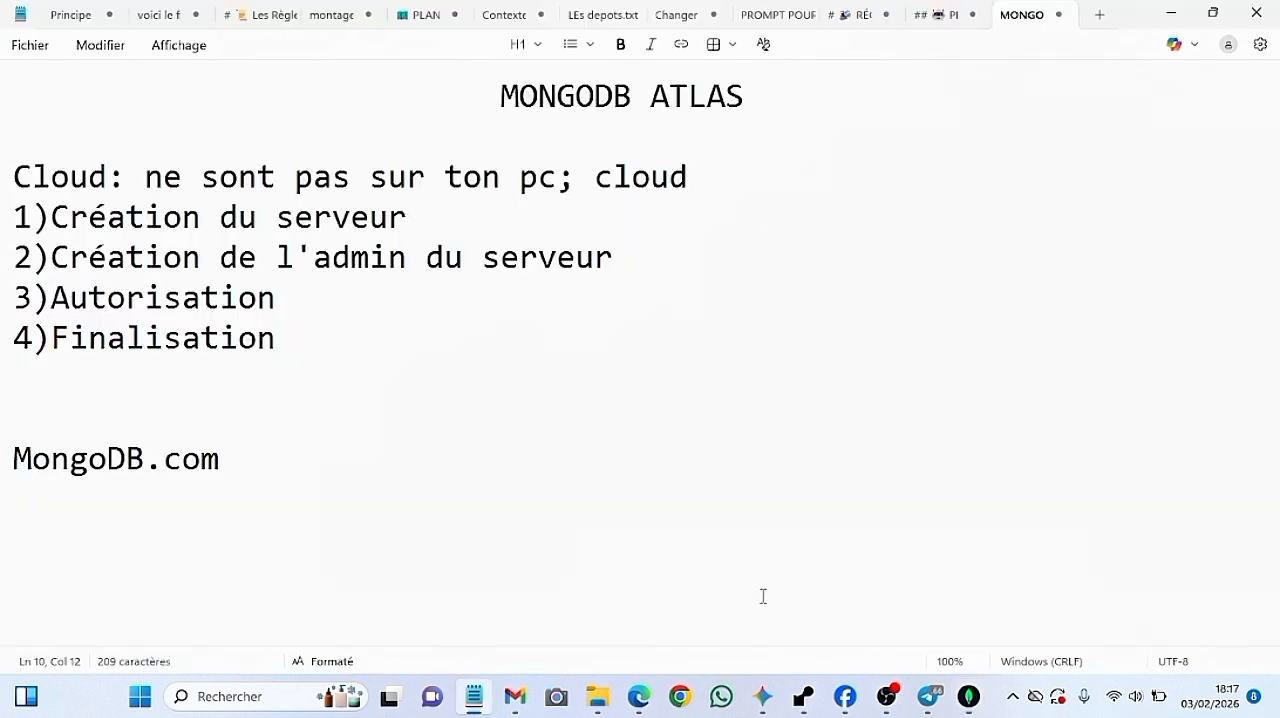
click(800, 698)
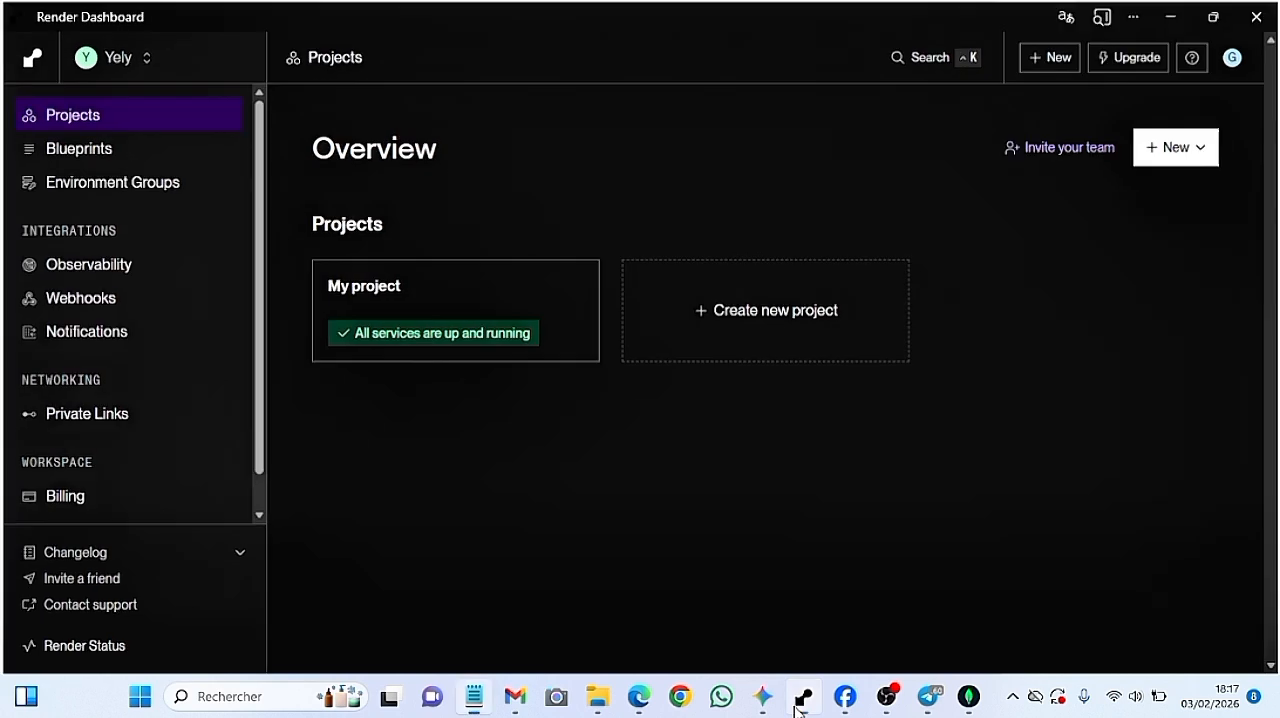
click(800, 705)
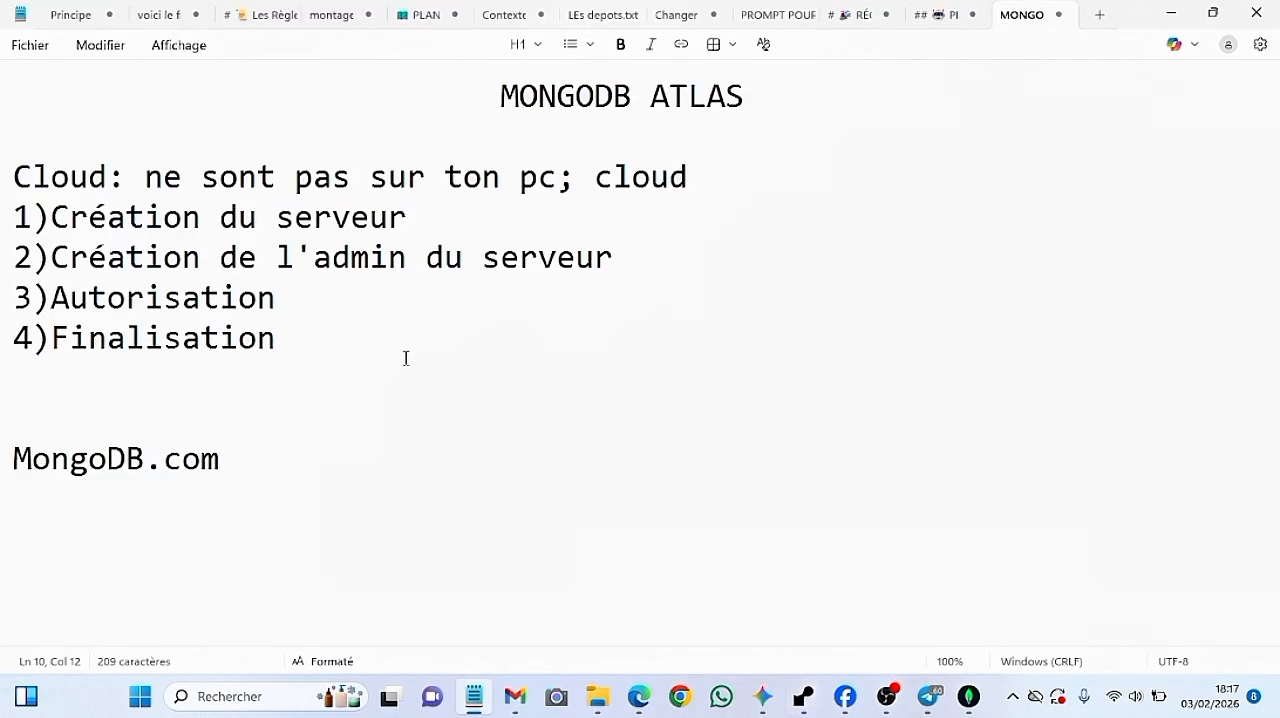
drag(410, 217, 434, 229)
click(432, 229)
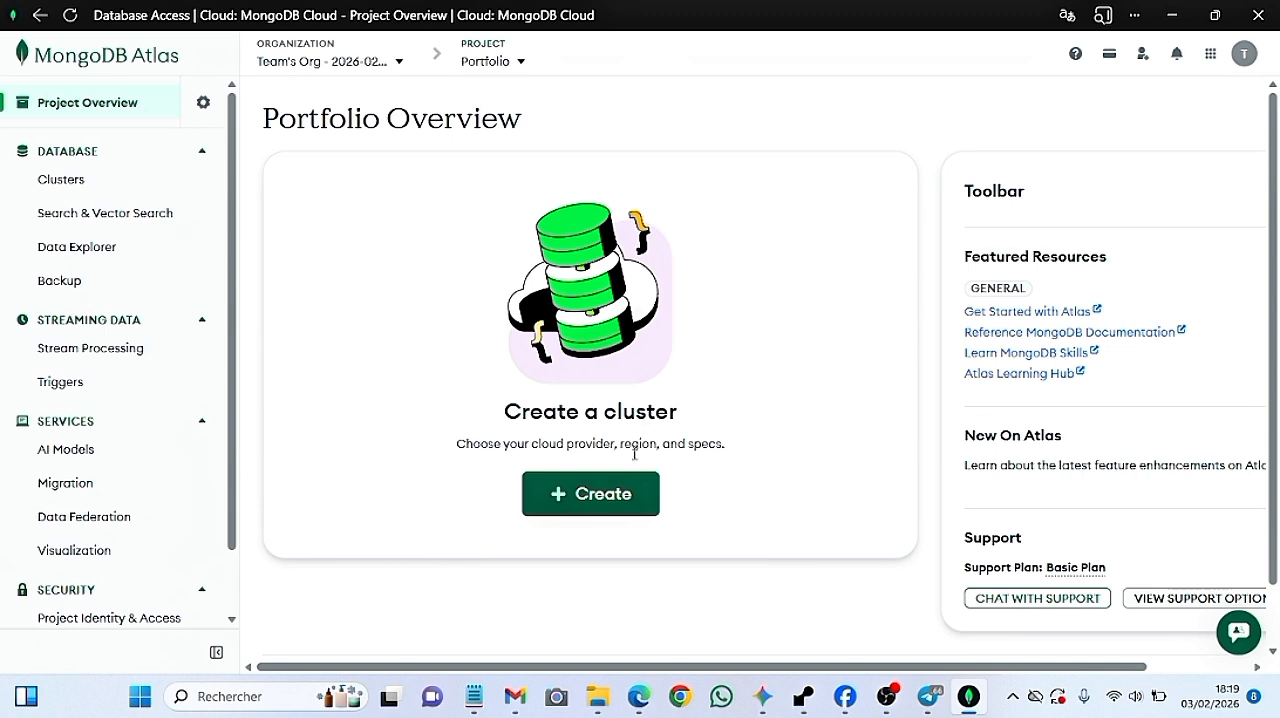
Start deploying a cluster in the Portfolio project and choose the Free tier
click(578, 510)
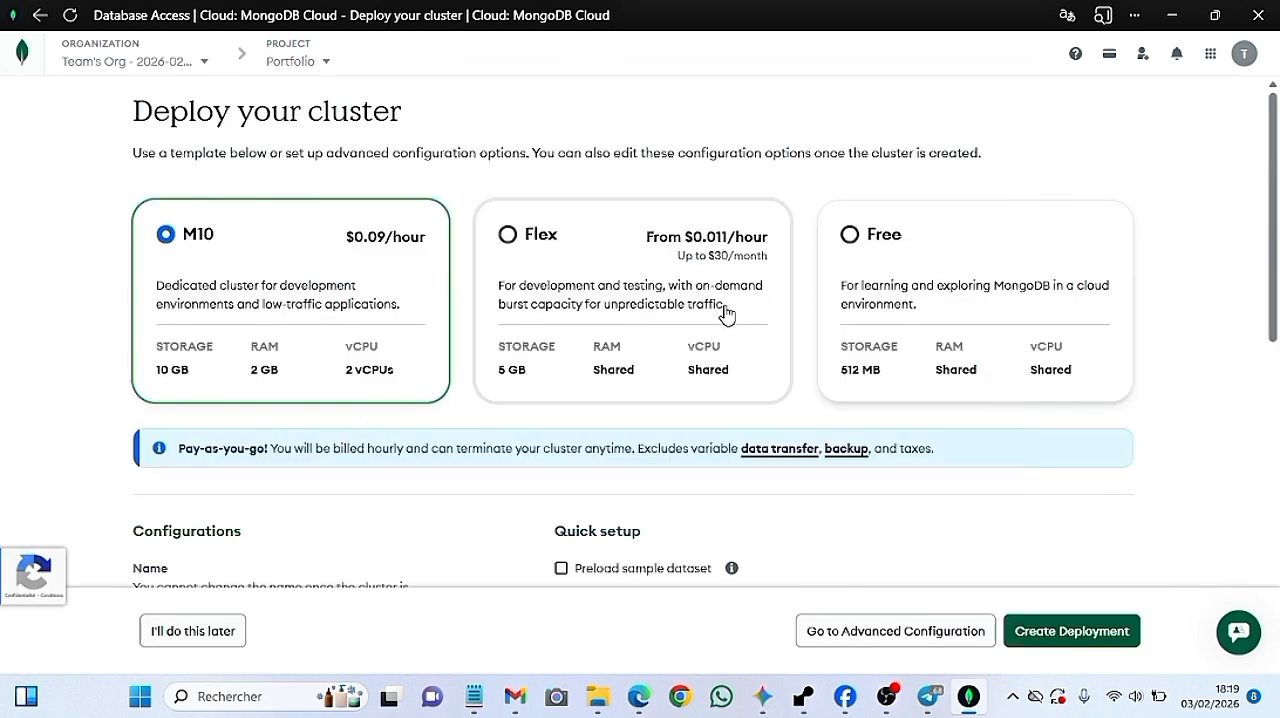
click(863, 256)
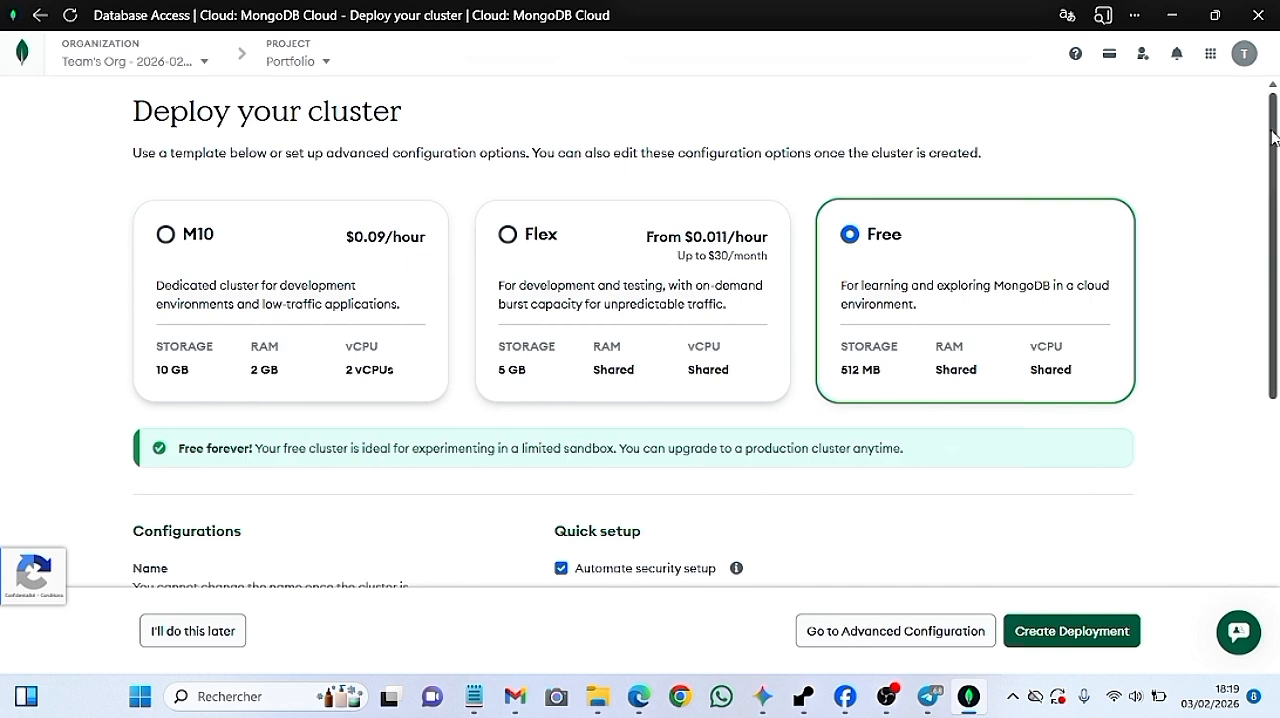
Replace the default cluster name with Portfolio in the deployment configuration
drag(1274, 137, 1276, 291)
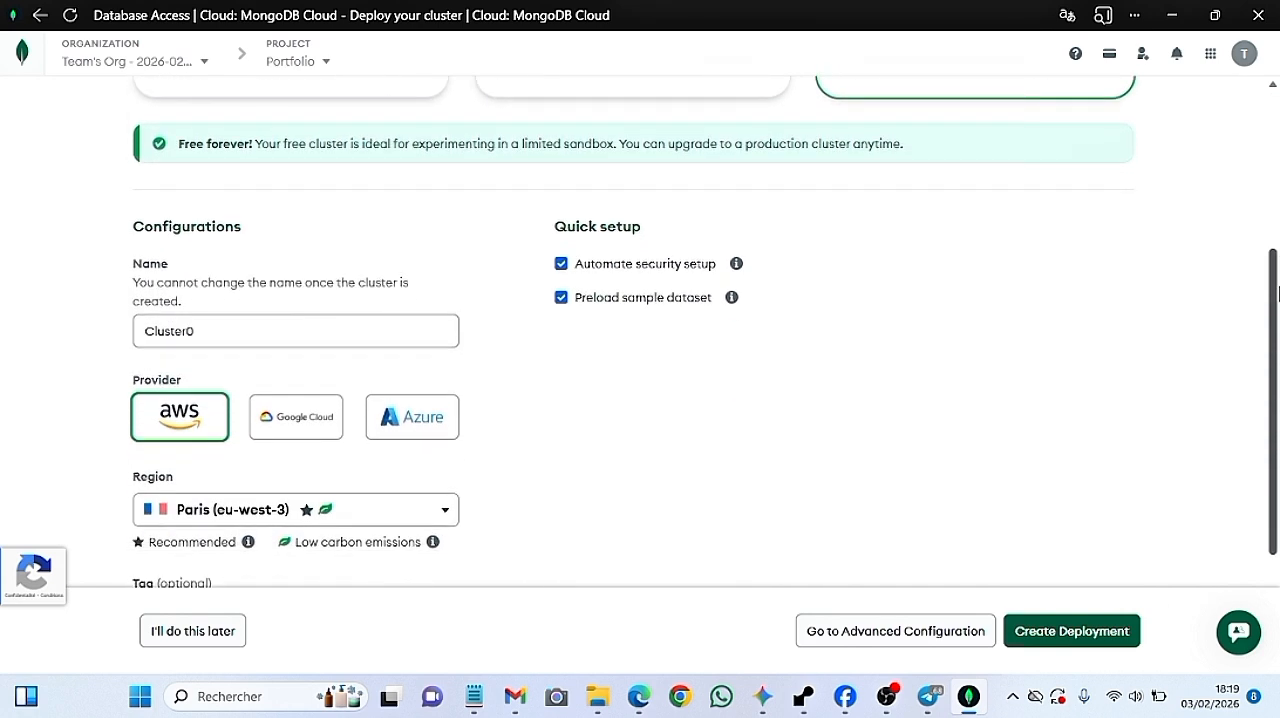
double_click(362, 335)
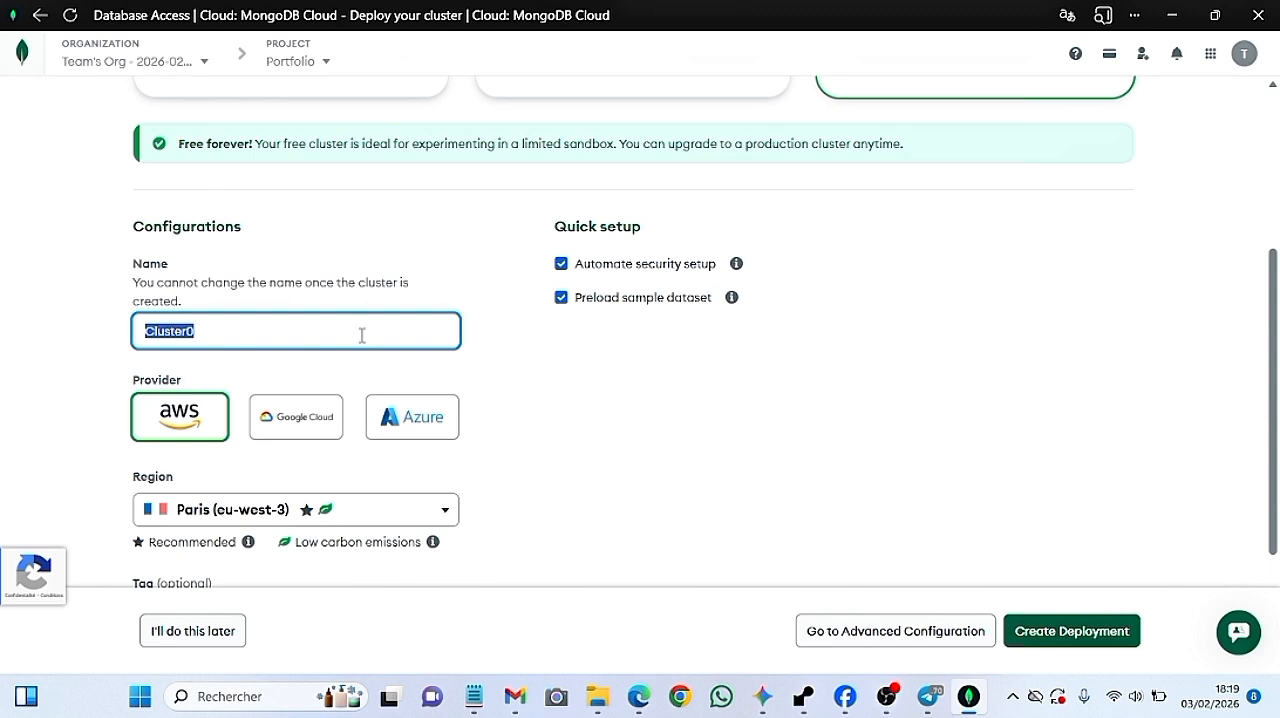
key(BackSpace)
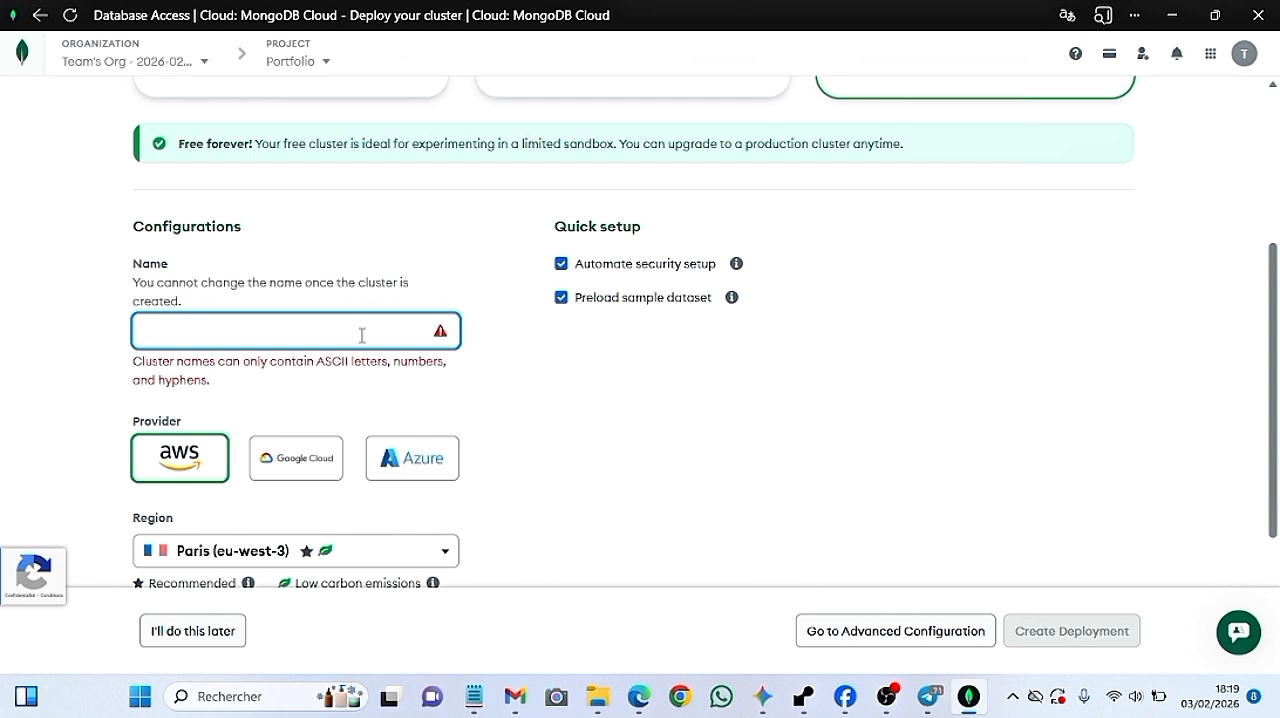
text(Portfolio)
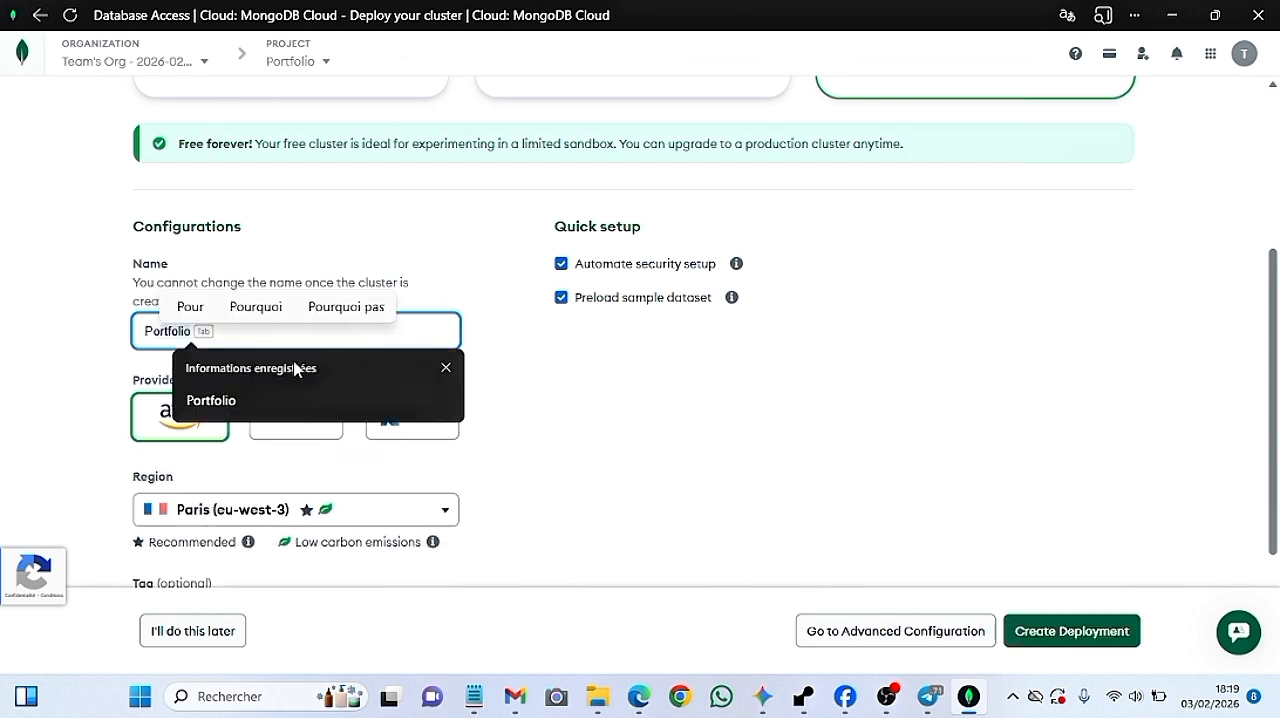
click(209, 401)
click(620, 438)
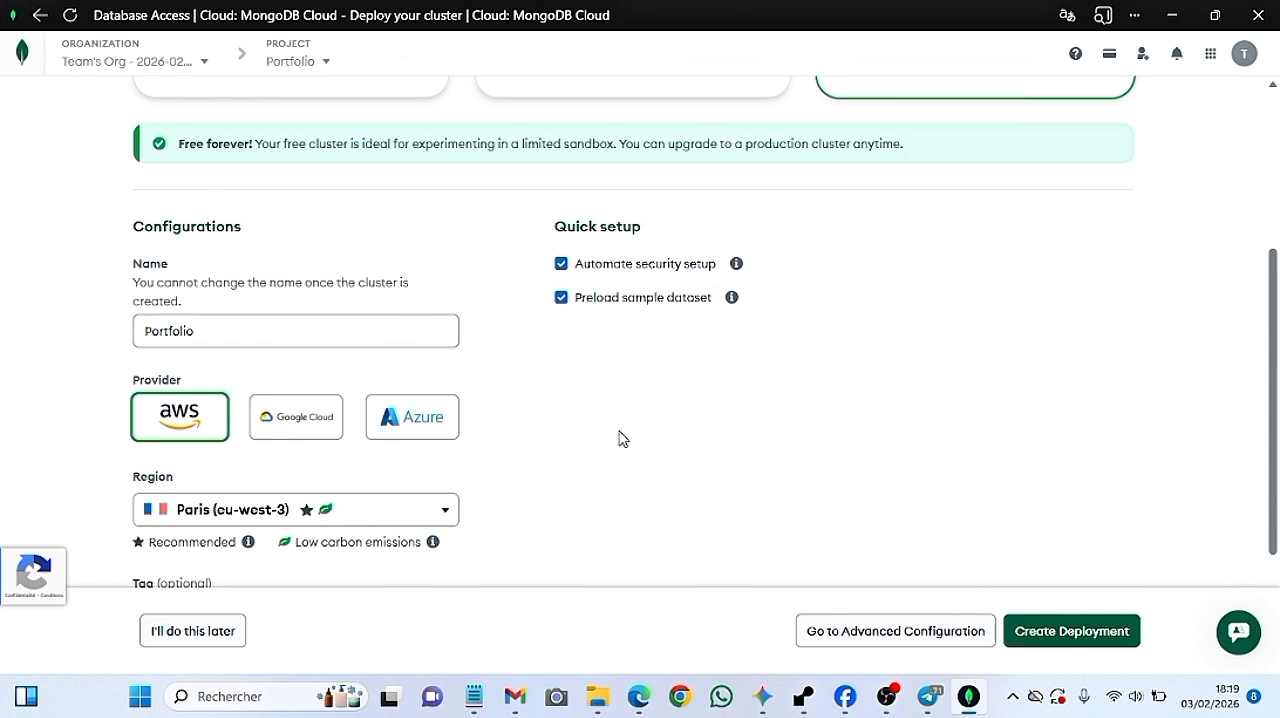
drag(1275, 268, 1275, 160)
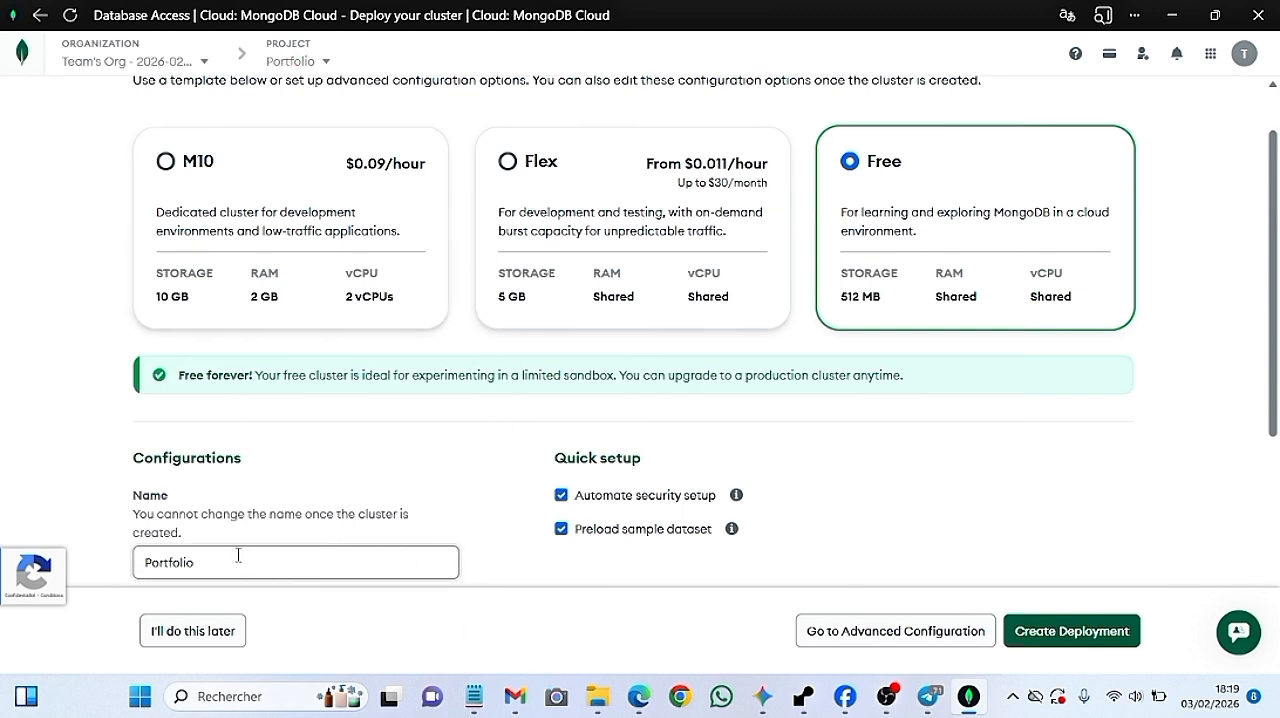
Create the Portfolio deployment on AWS in Paris (eu-west-3) without continuing the connection setup, and check it in the cluster list
drag(1274, 183, 1277, 450)
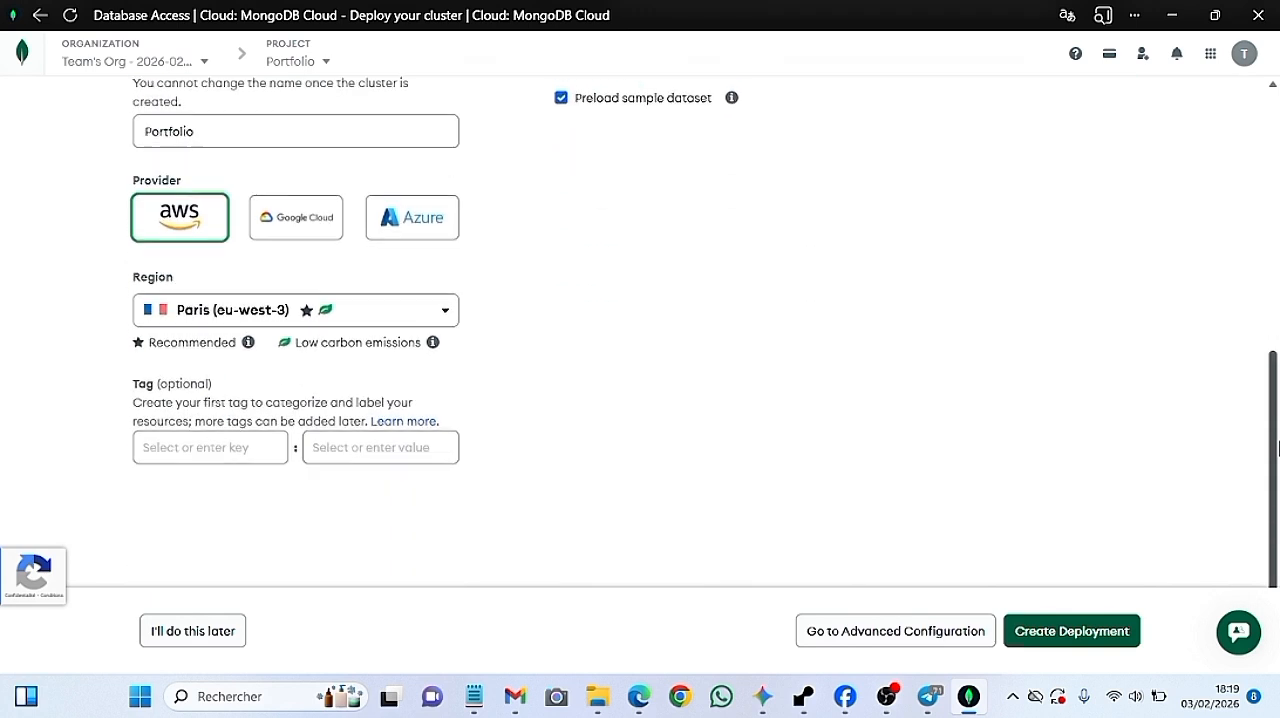
click(1080, 636)
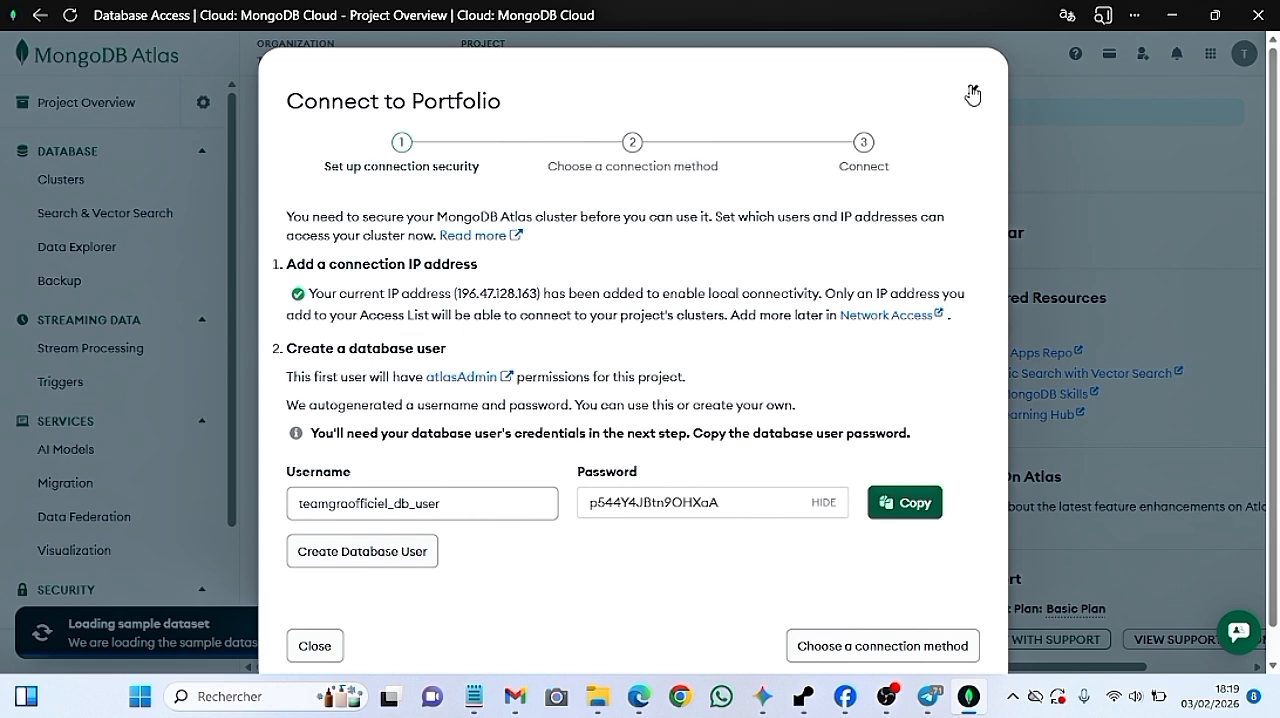
click(972, 95)
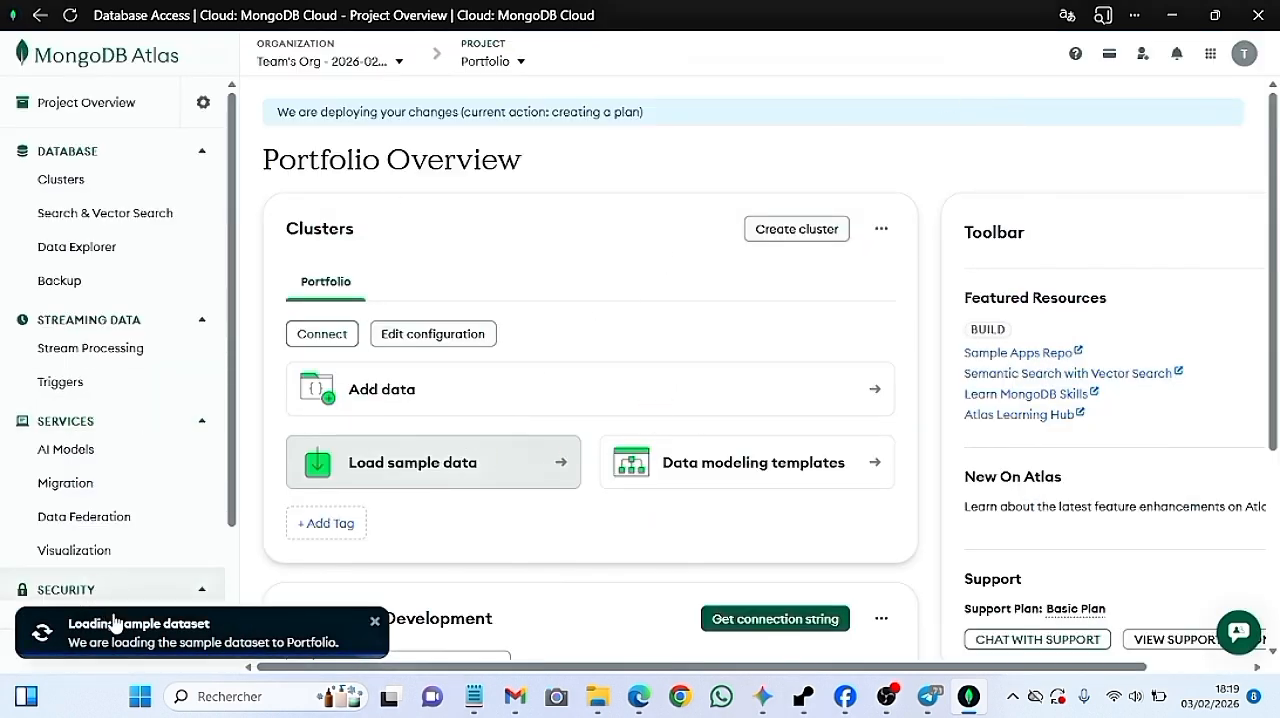
click(95, 184)
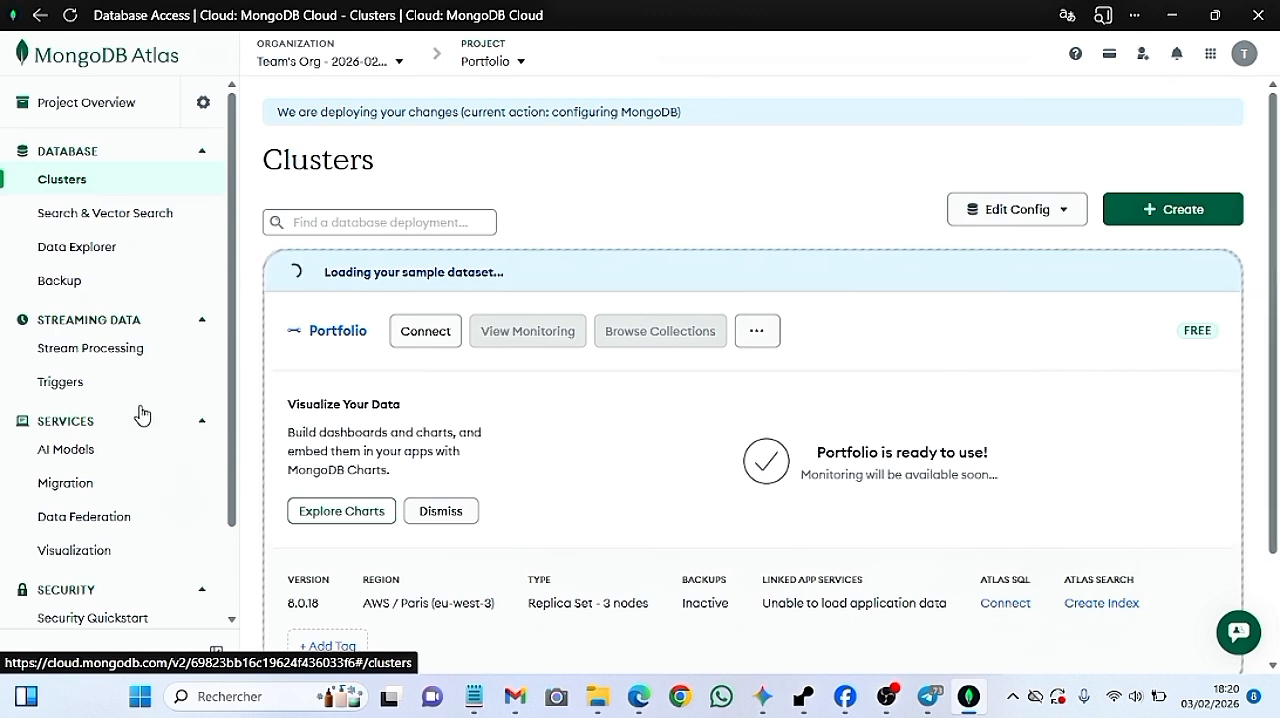
scroll(229, 268, down, 2)
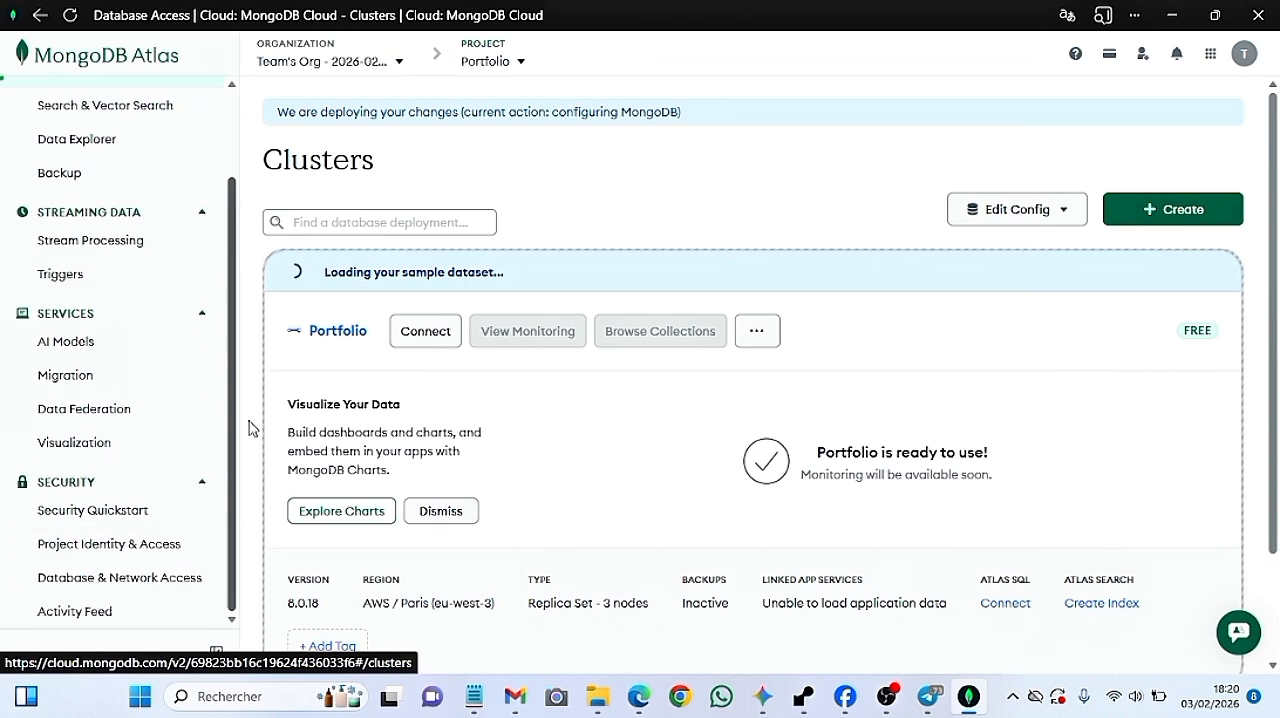
Switch to the Notepad note and review the plan items "2)Création de l'admin du serveur" and "3)Autorisation", returning to MongoDB Atlas
click(474, 700)
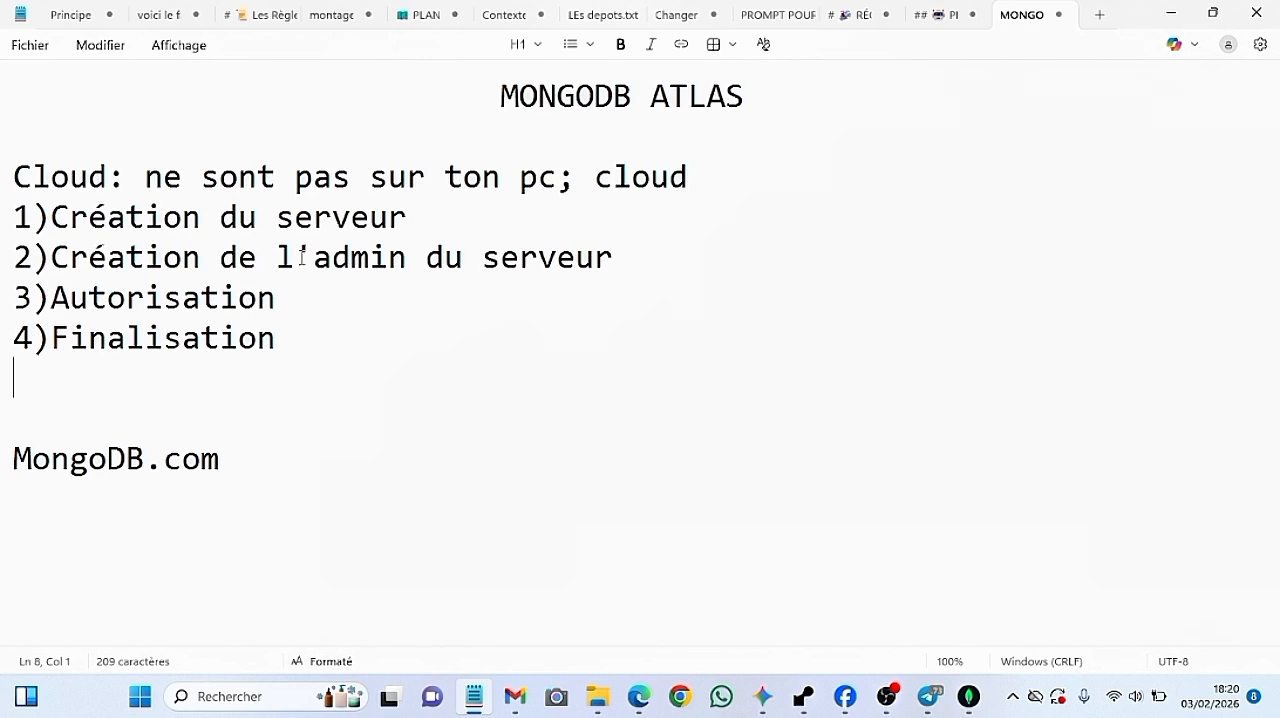
drag(633, 244, 57, 268)
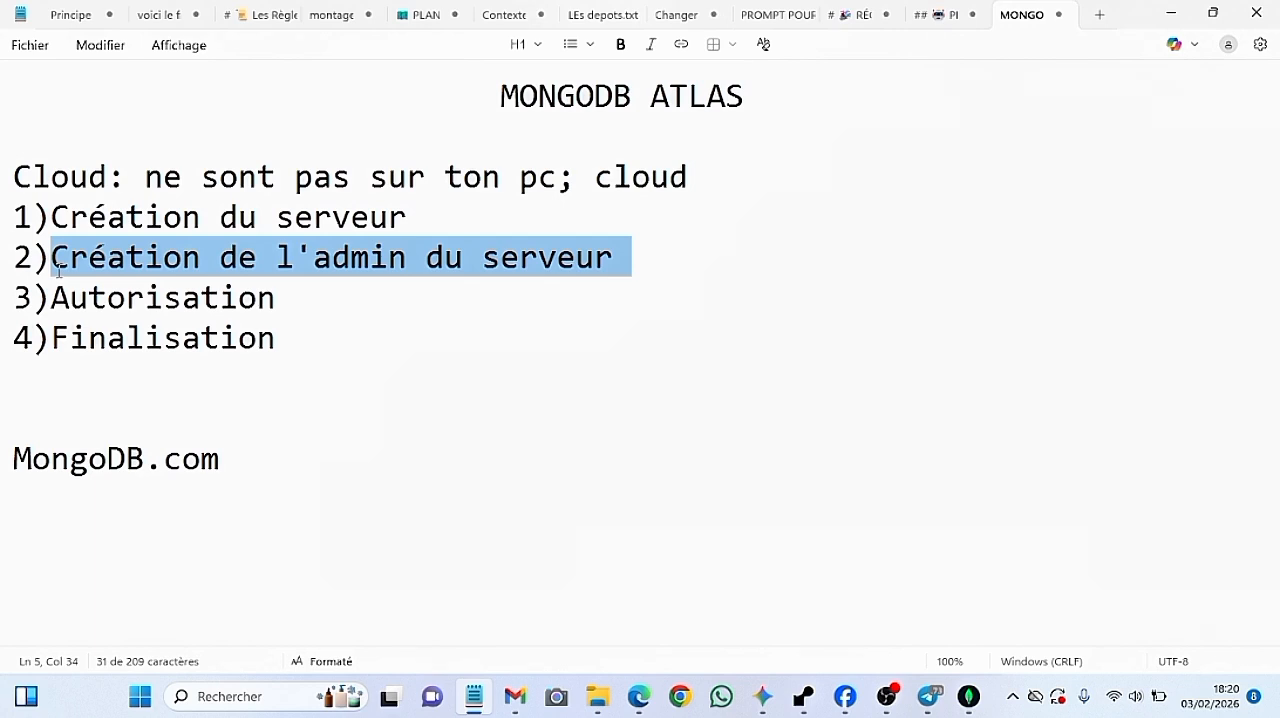
drag(57, 268, 547, 283)
click(590, 280)
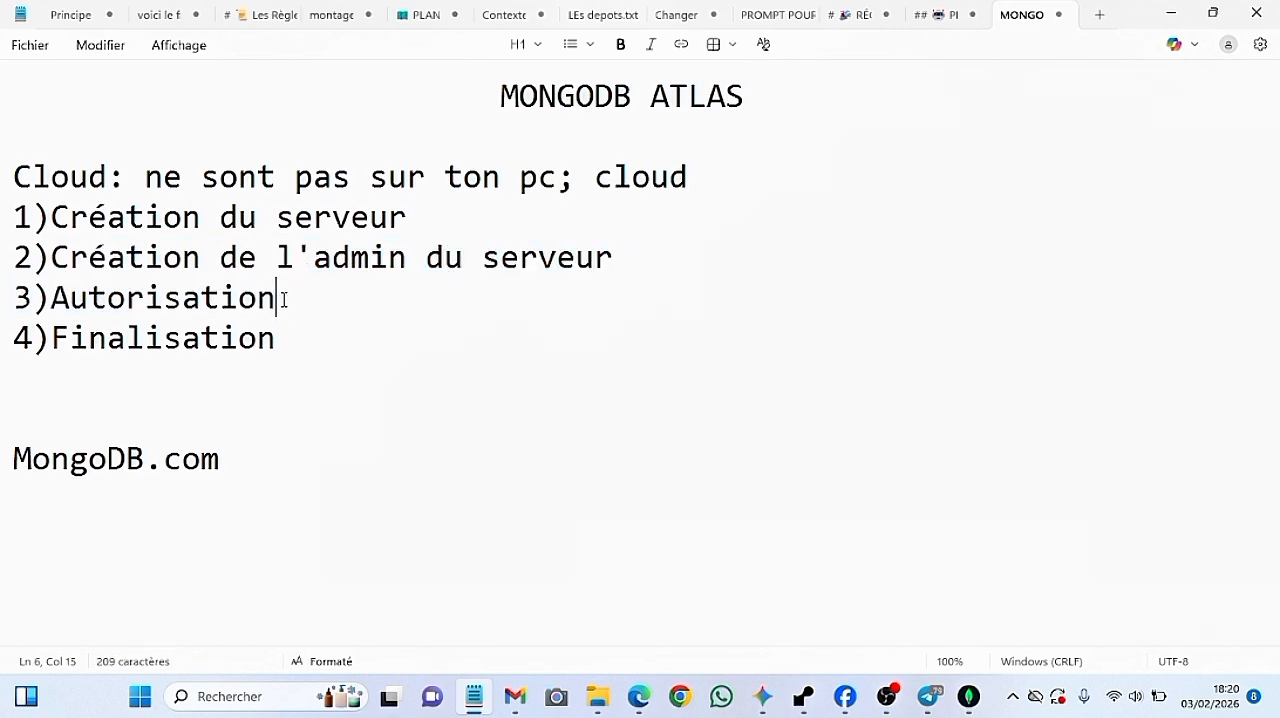
drag(285, 302, 37, 295)
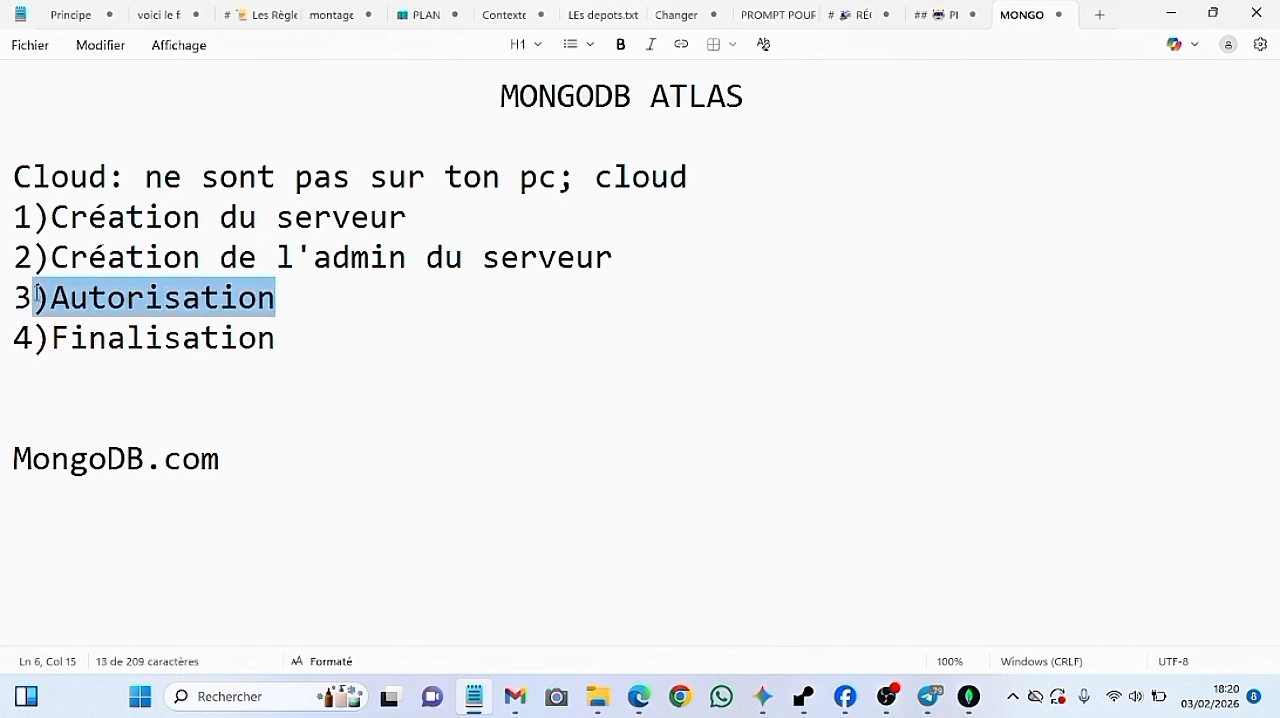
click(37, 300)
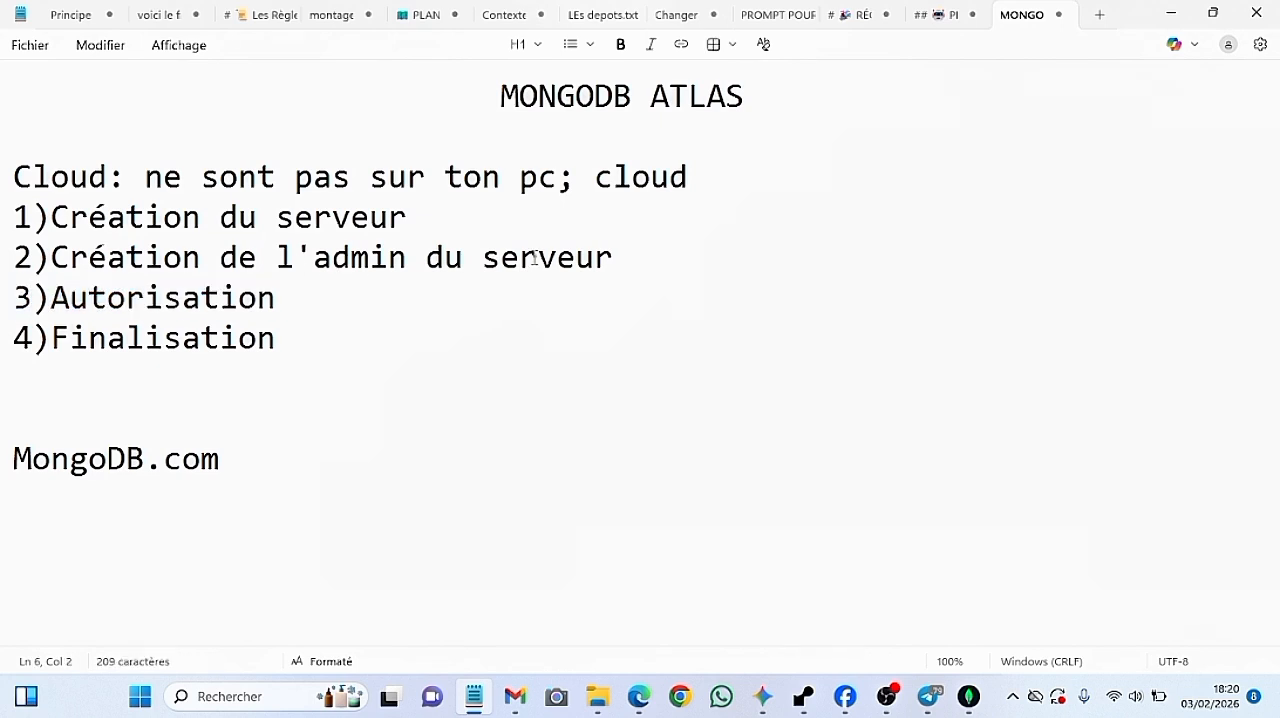
drag(614, 262, 297, 268)
drag(51, 283, 651, 293)
click(650, 293)
click(969, 700)
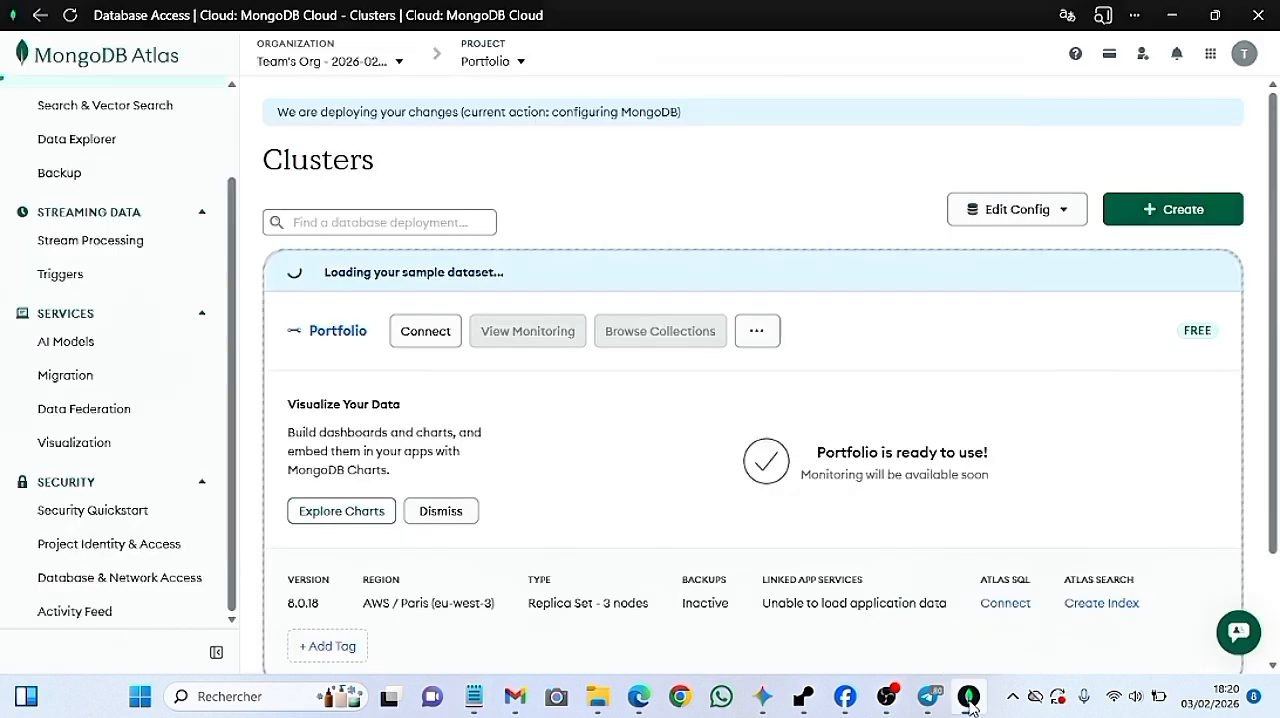
key(alt+Tab)
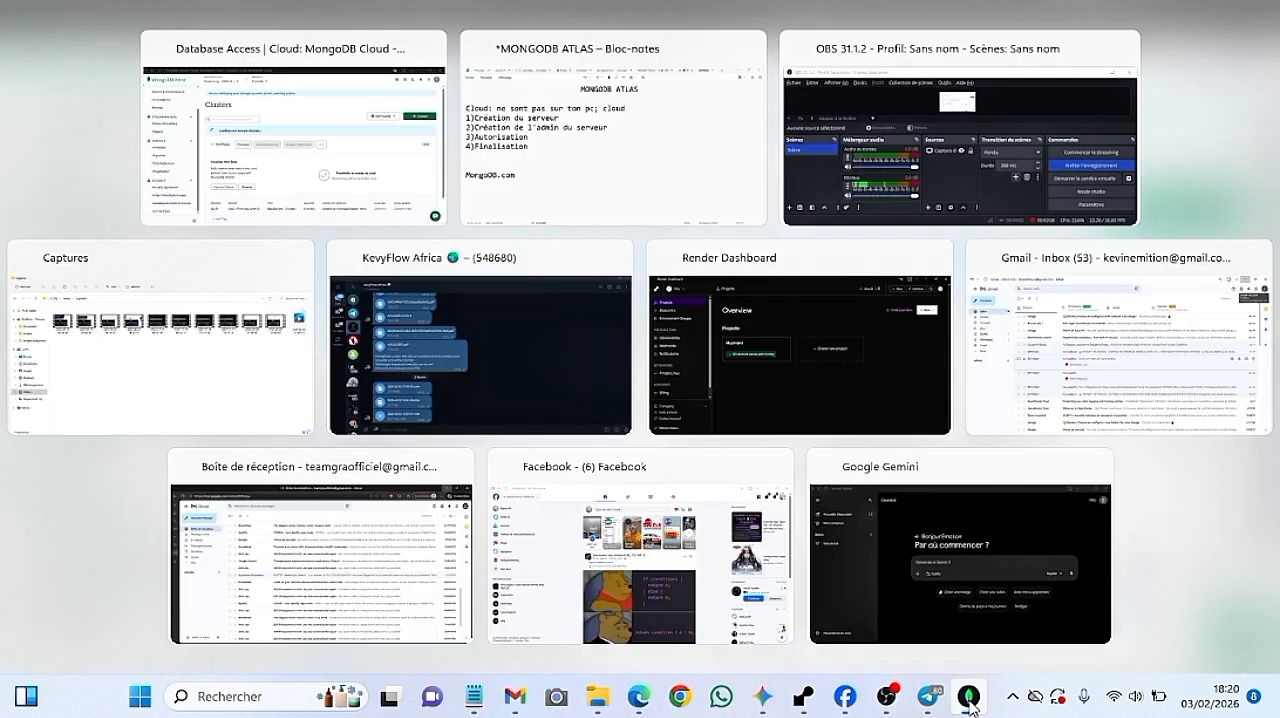
click(885, 697)
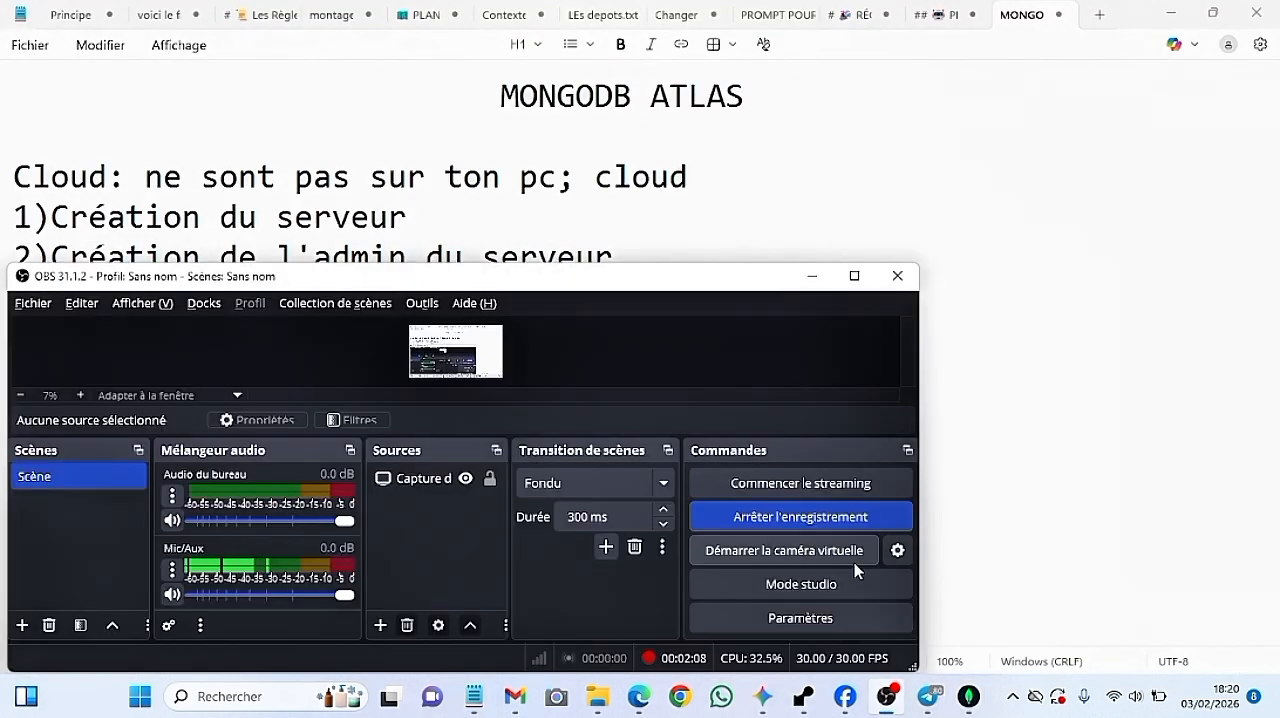
click(855, 518)
key(alt+Tab)
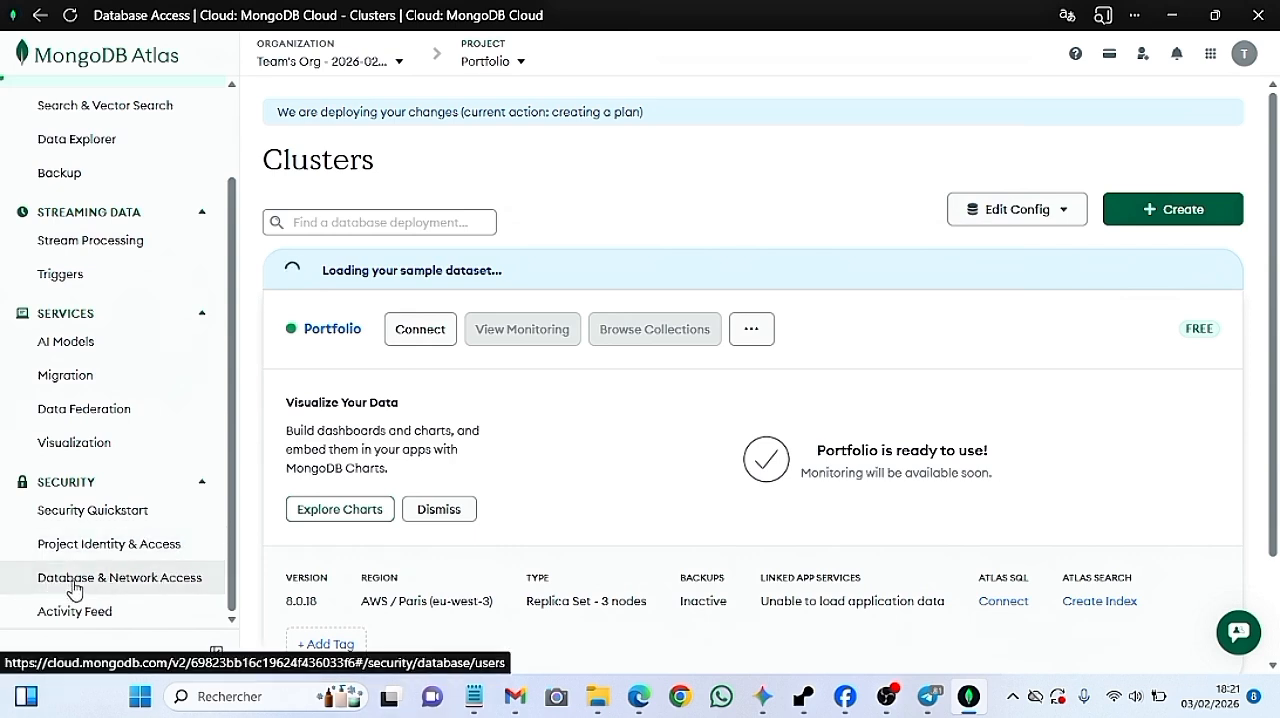
View the Database Users page and compare it with the plan item "2)Création de l'admin du serveur" in Notepad
click(175, 588)
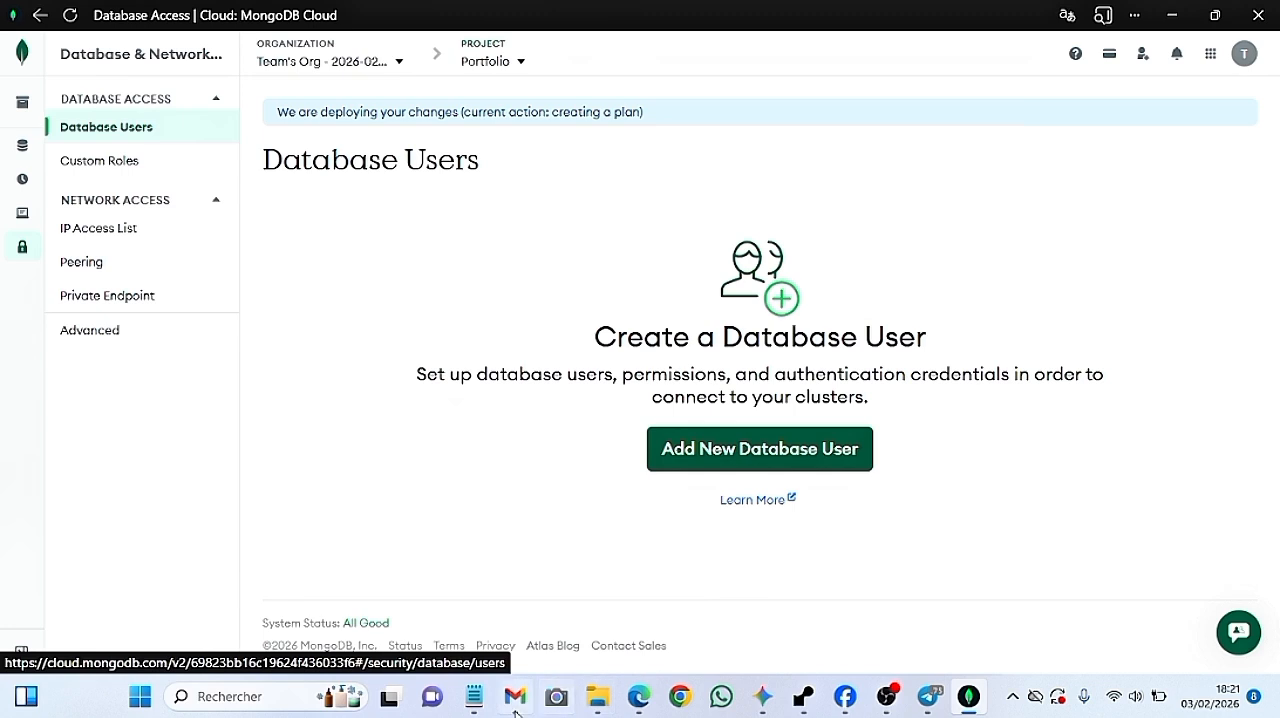
click(476, 704)
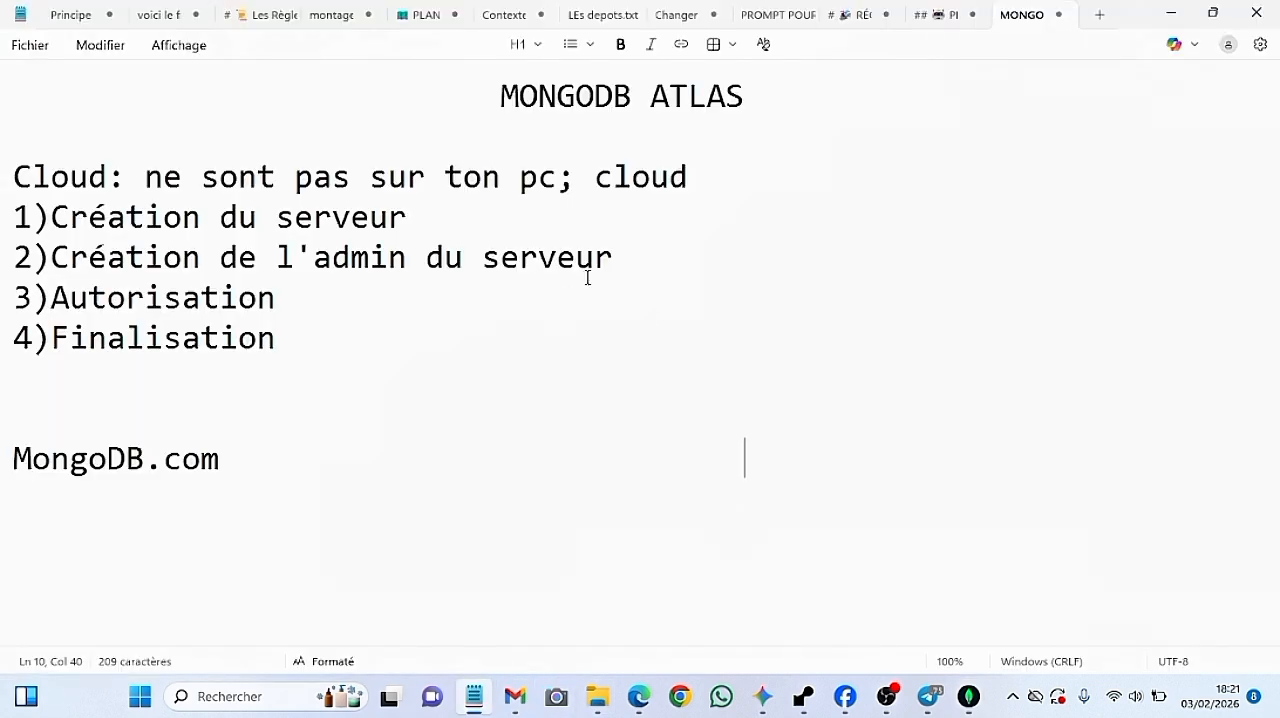
triple_click(617, 254)
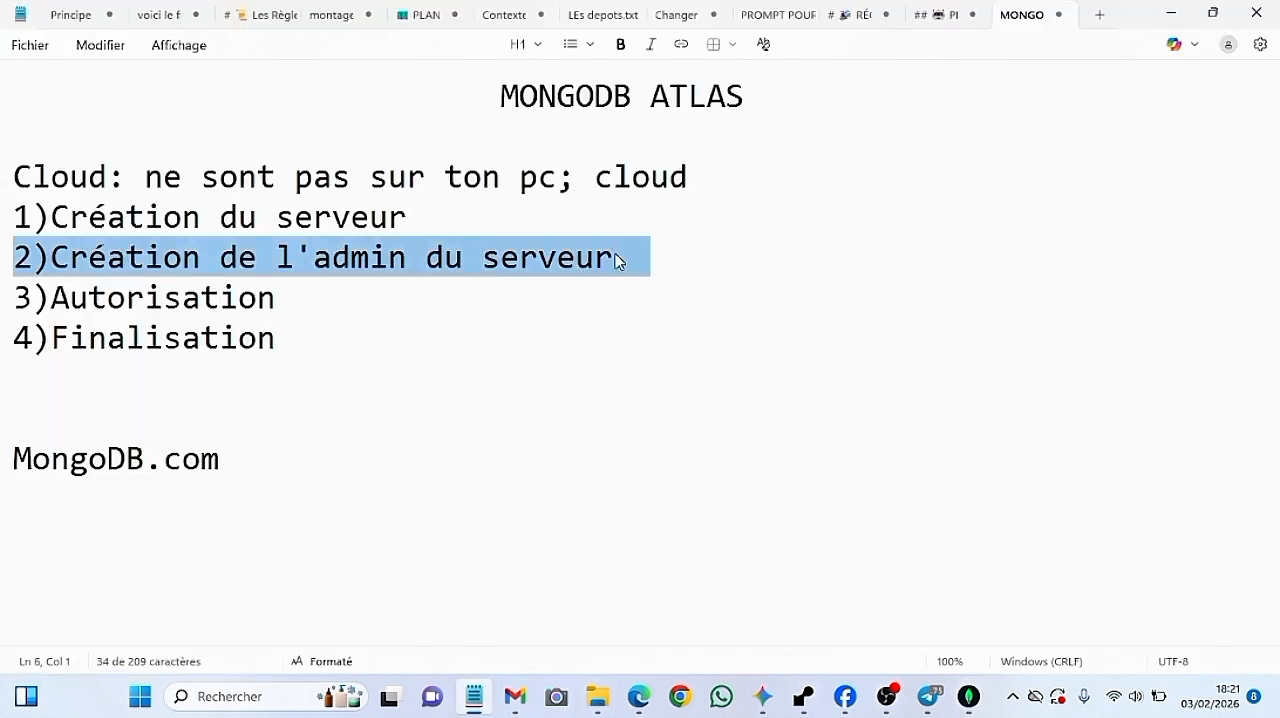
click(968, 704)
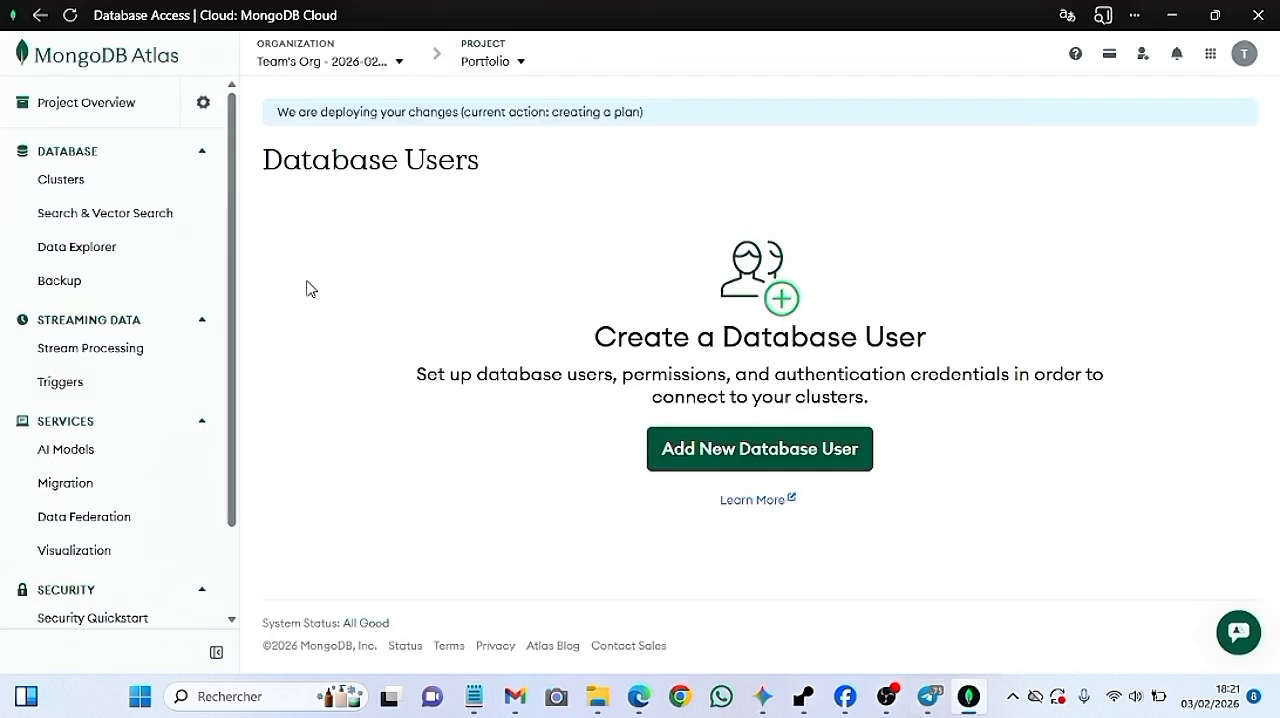
Open the project's IP Access List and delete the IP entry created by the Auto Setup process
drag(232, 221, 251, 362)
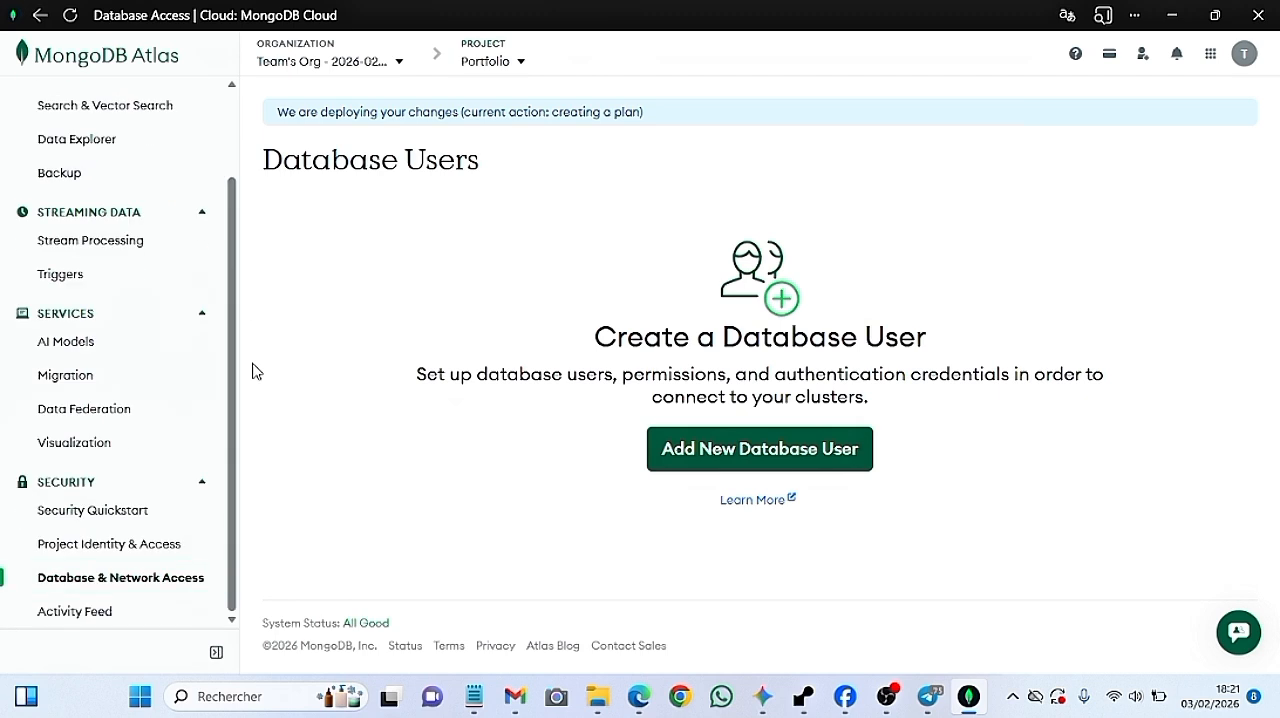
click(155, 577)
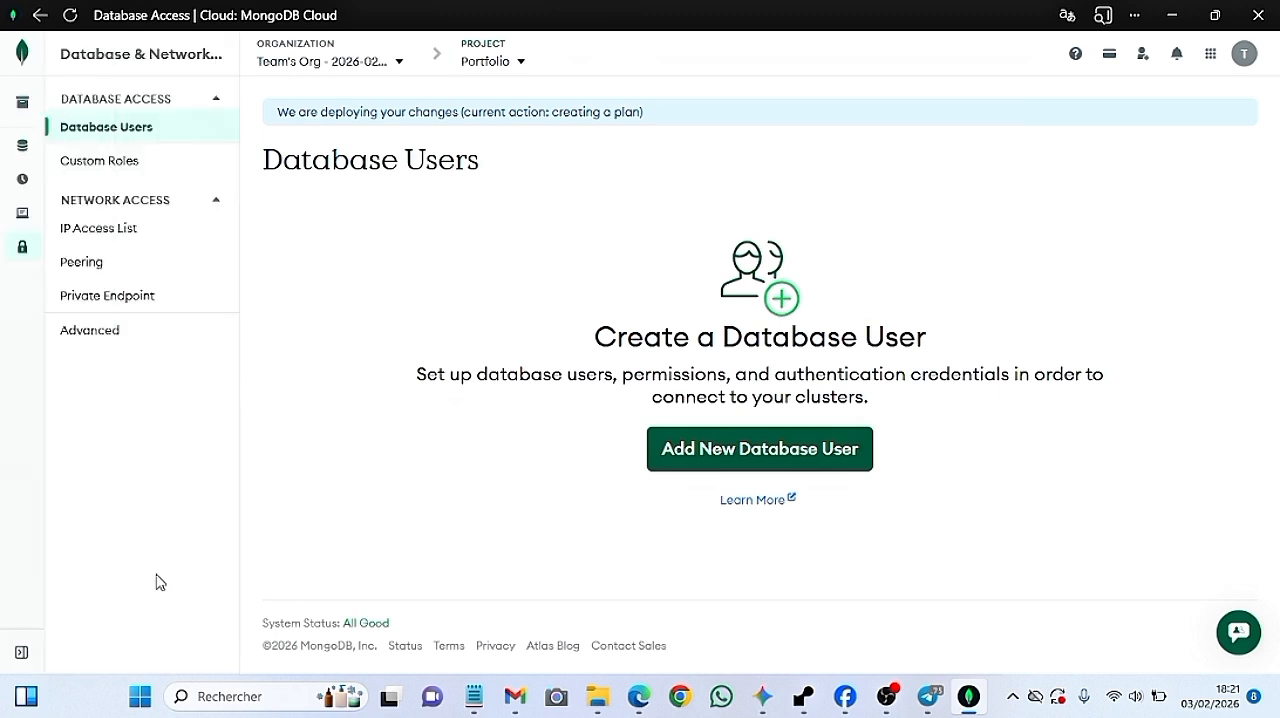
click(127, 240)
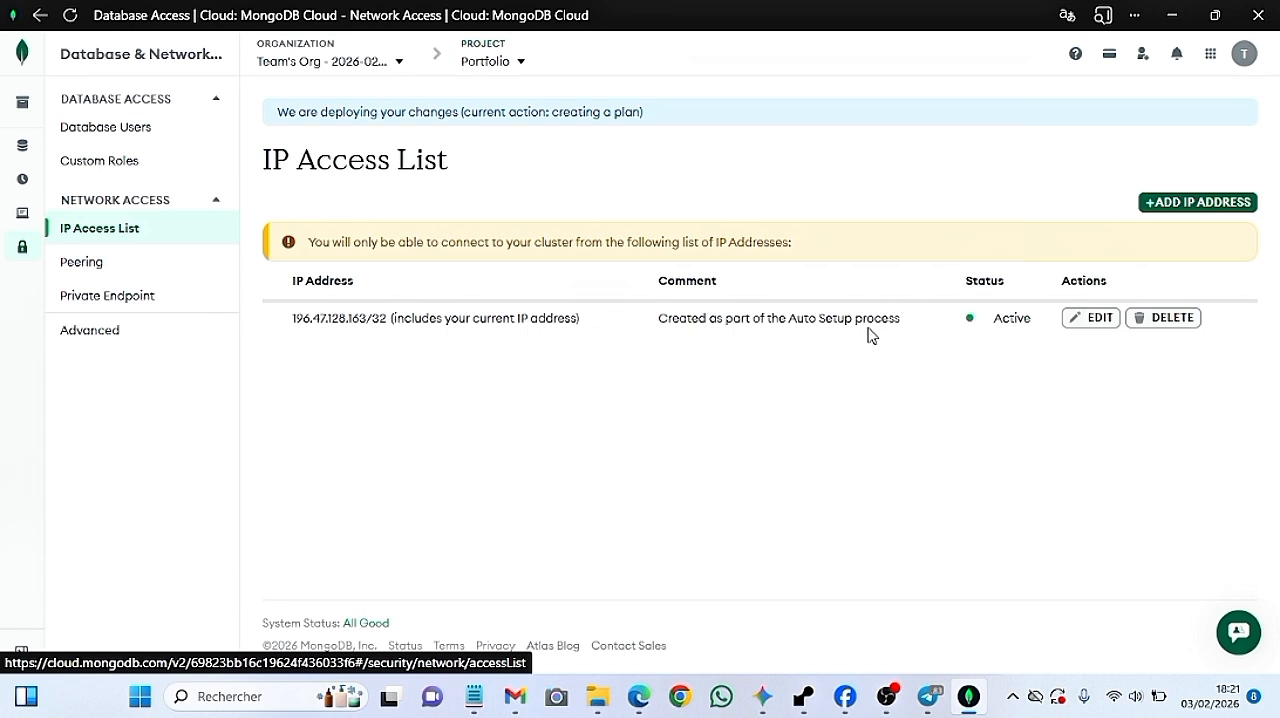
right_click(283, 322)
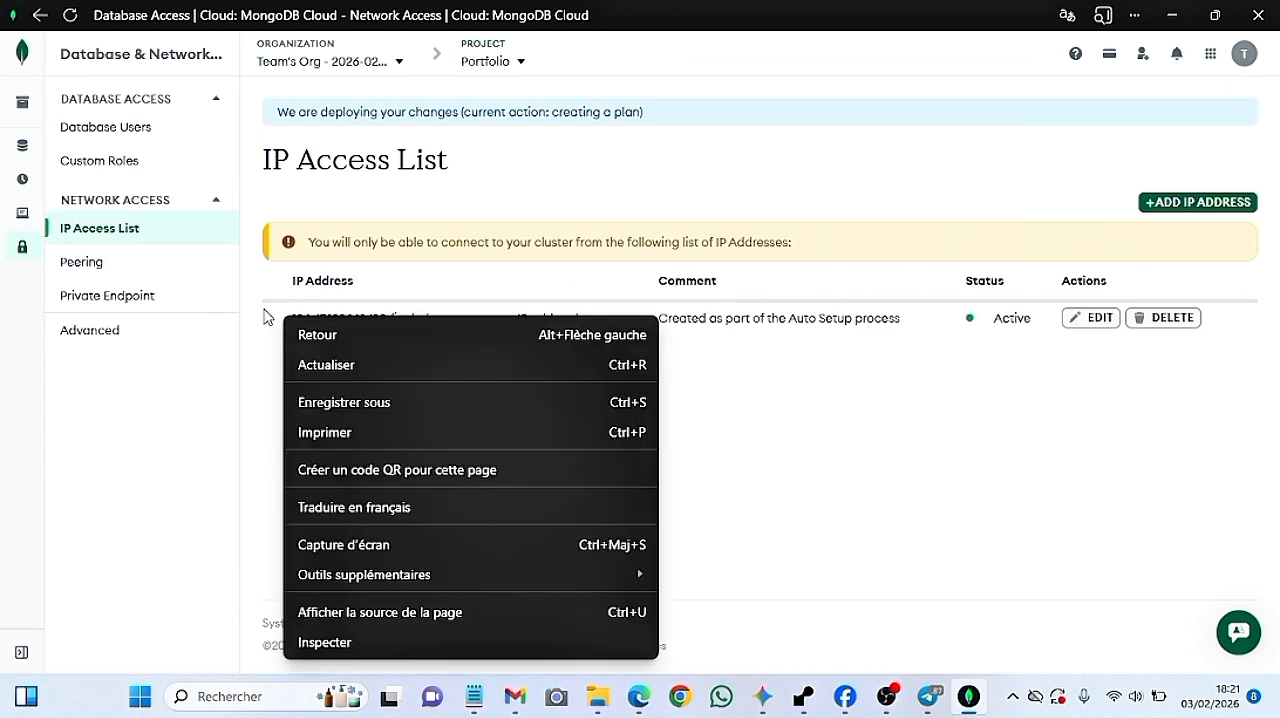
click(267, 319)
drag(293, 327, 546, 344)
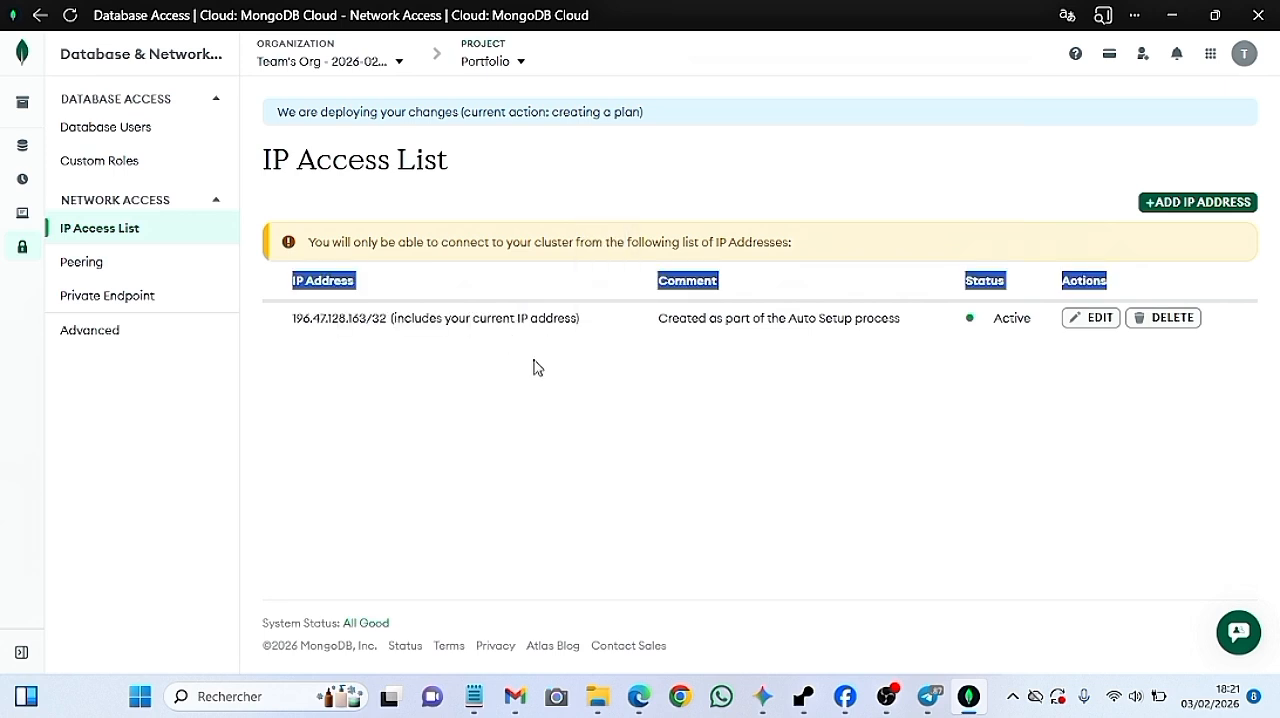
click(530, 345)
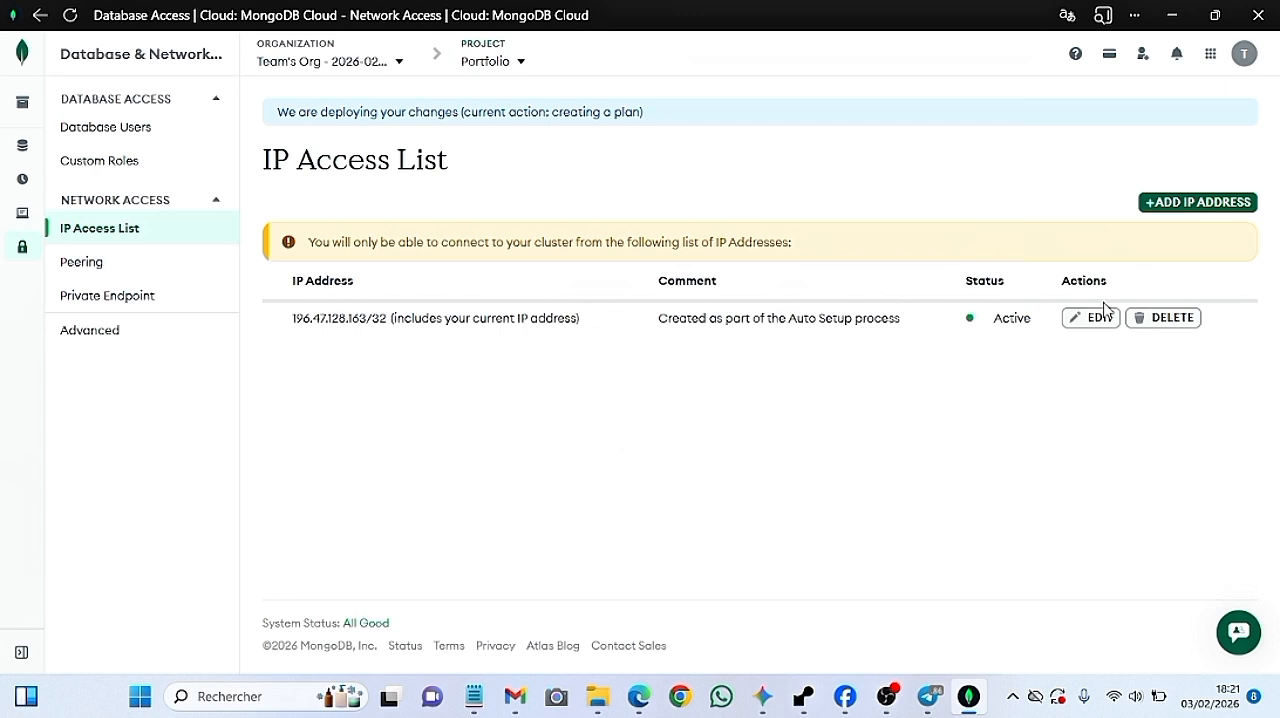
click(1167, 320)
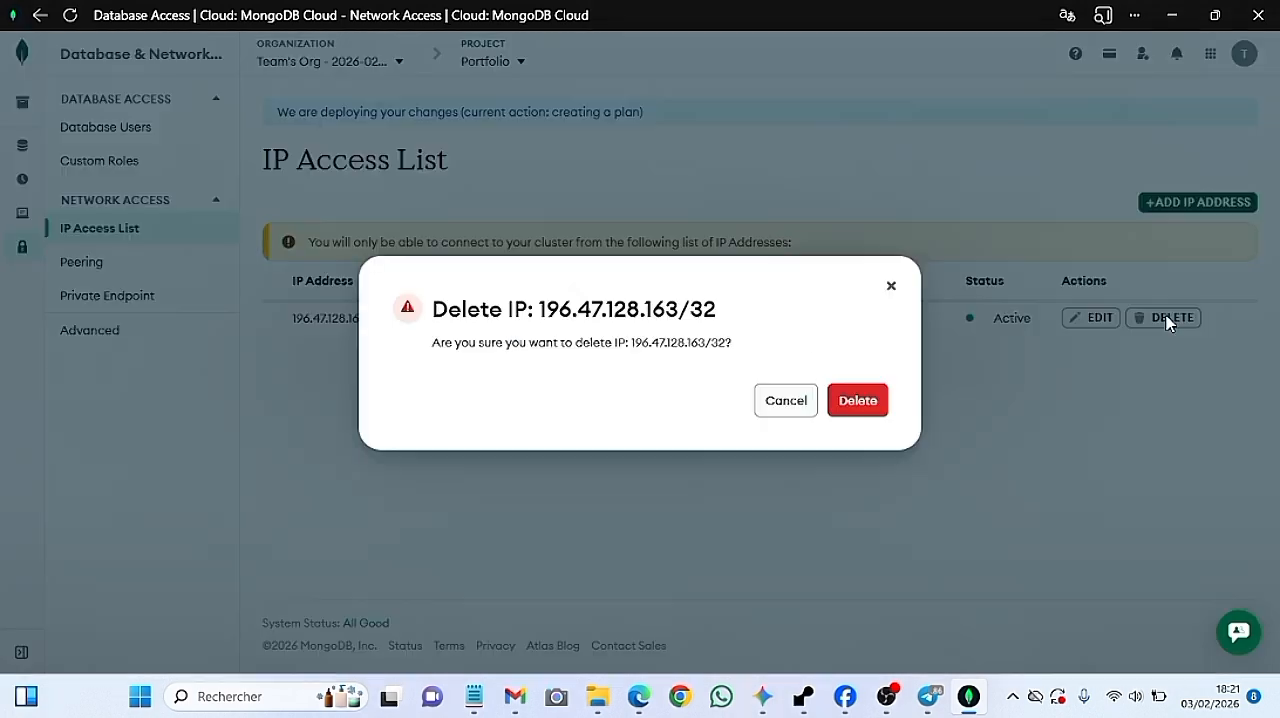
click(866, 404)
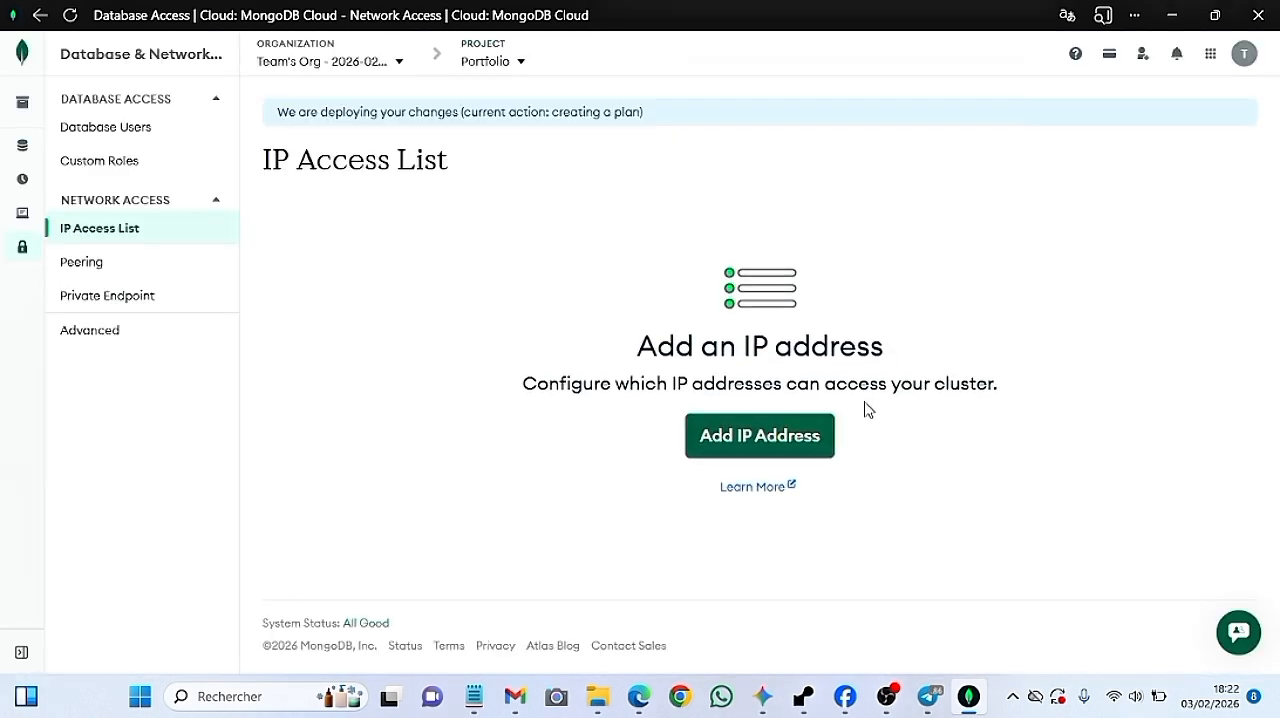
Add an IP access list entry that allows access from anywhere (0.0.0.0/0)
click(770, 440)
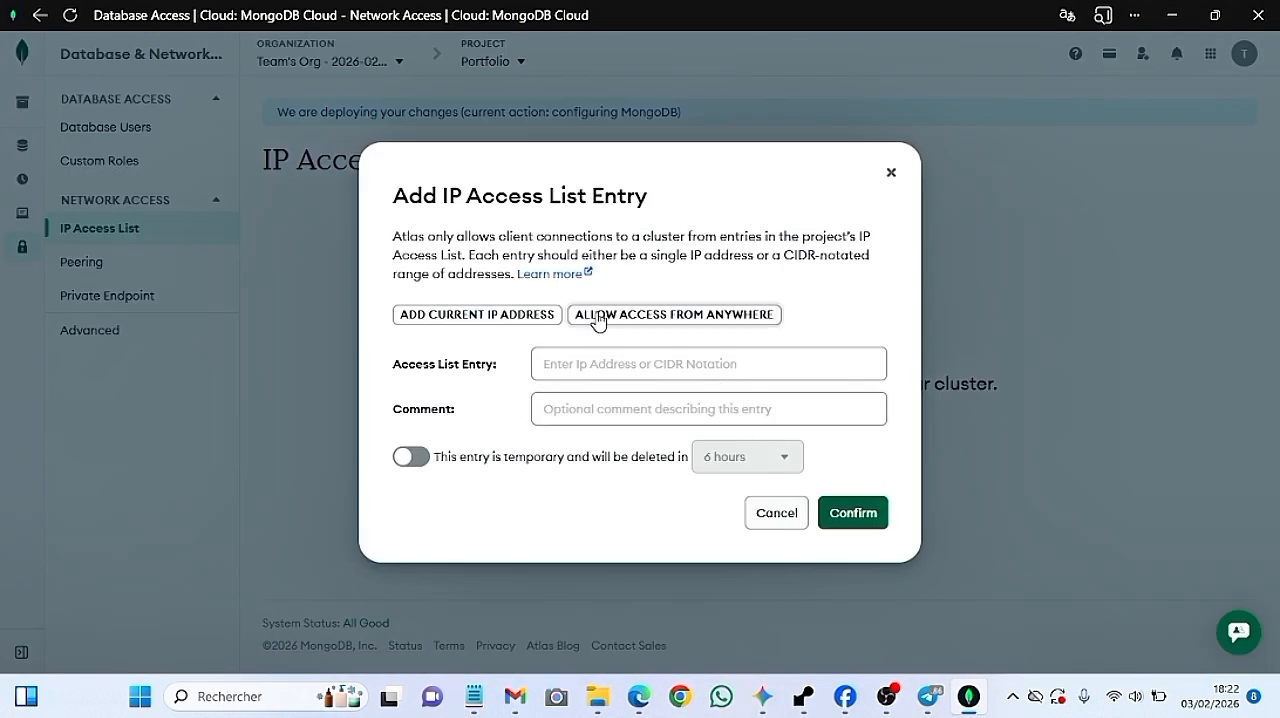
click(708, 322)
click(848, 513)
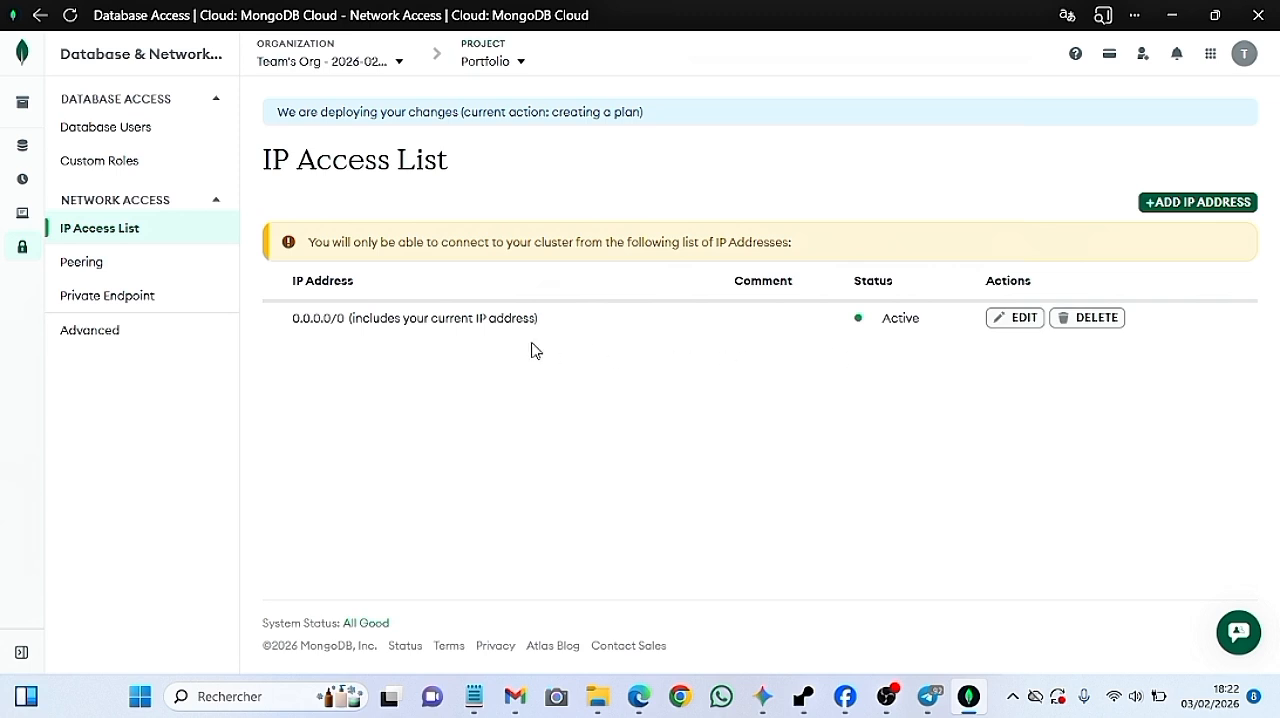
click(886, 696)
click(831, 517)
Switch to the Notepad note to review "2)Création de l'admin du serveur" again, and return to MongoDB Atlas
click(474, 696)
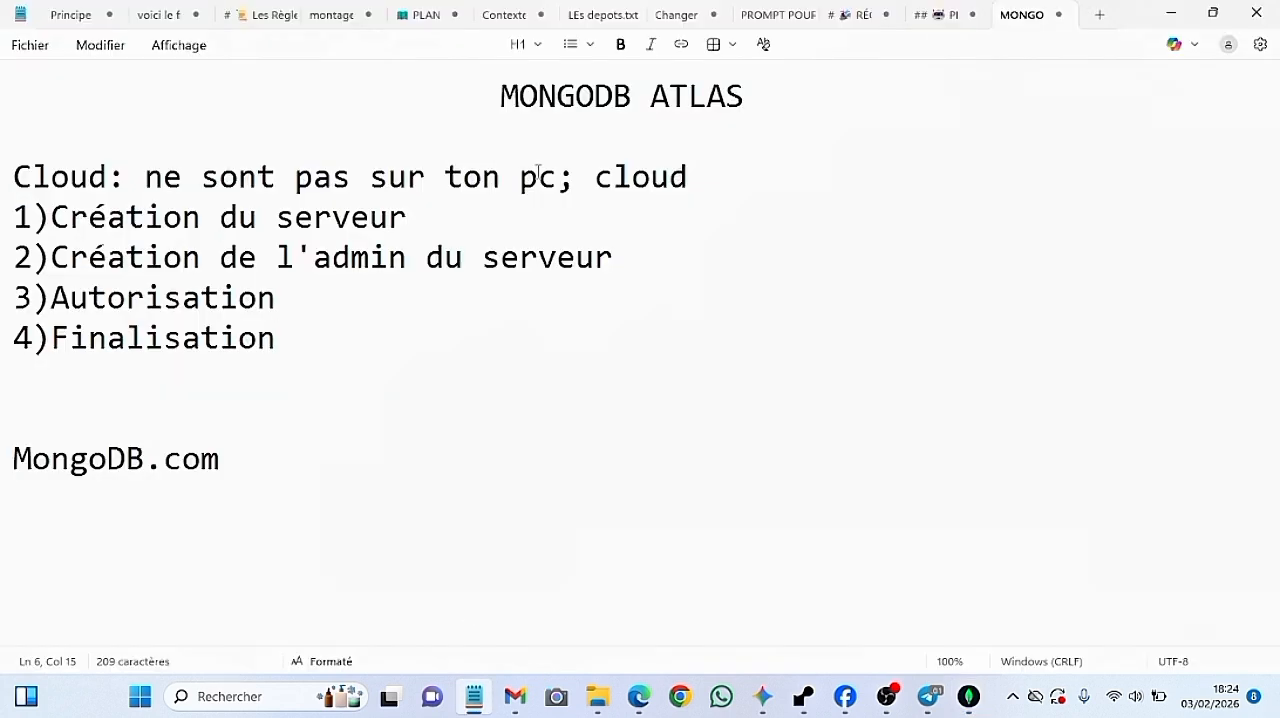
triple_click(623, 257)
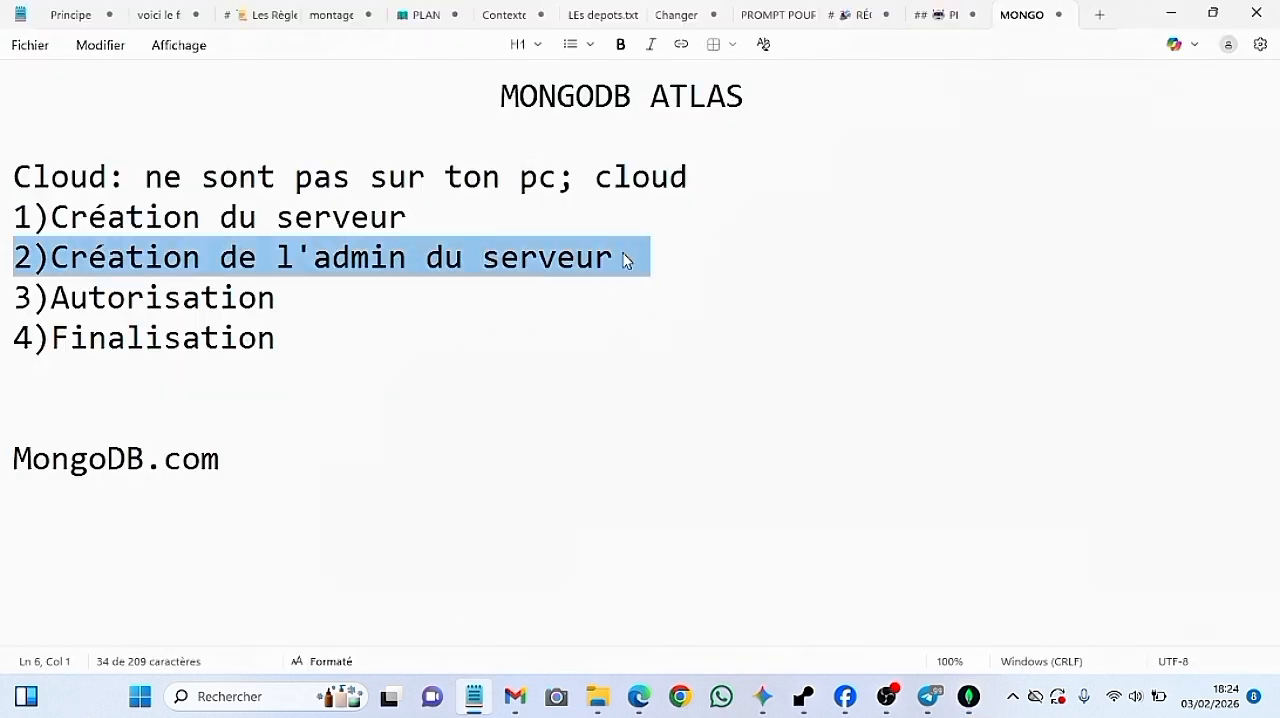
click(482, 704)
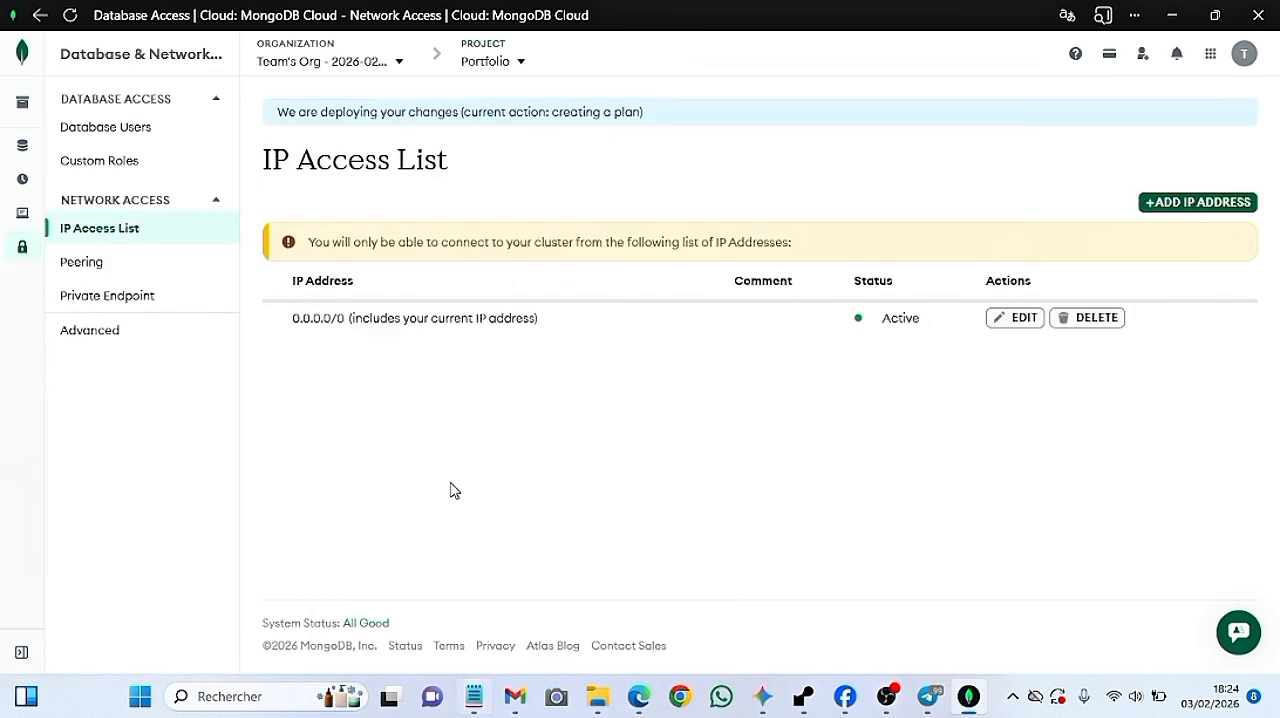
Start a new database user with password authentication and enter the username portfolio_user
click(120, 130)
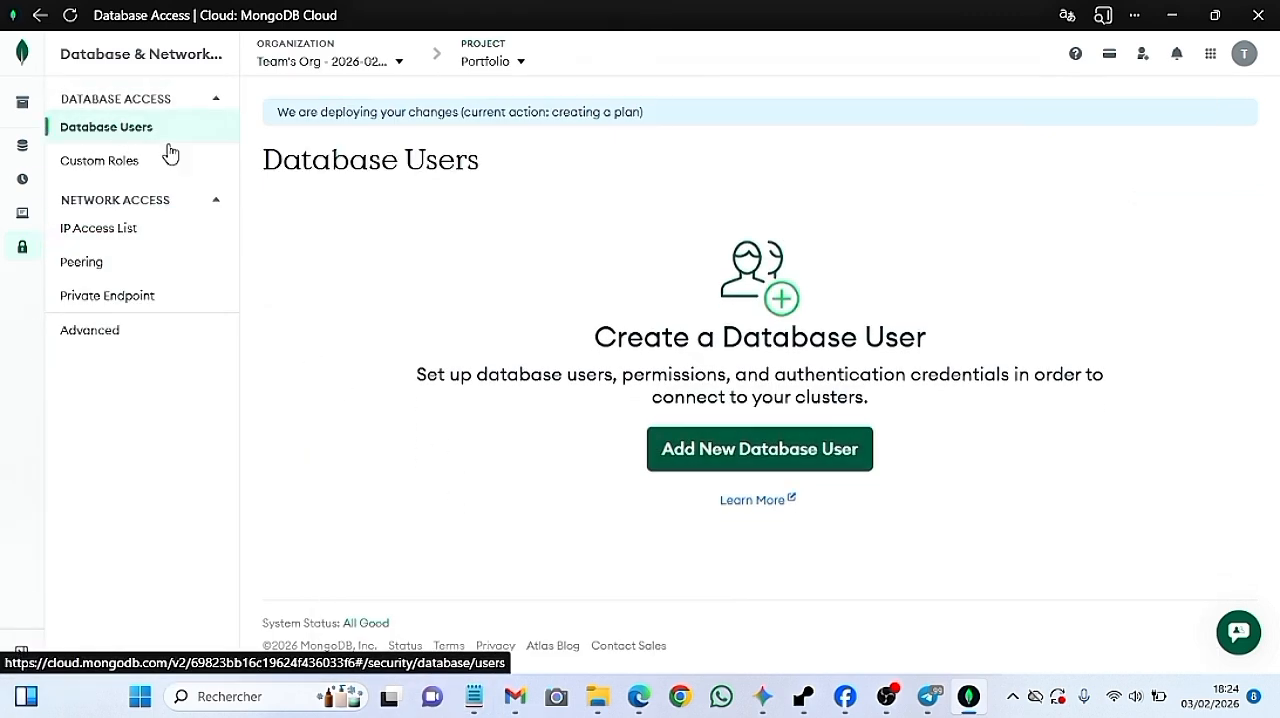
click(766, 470)
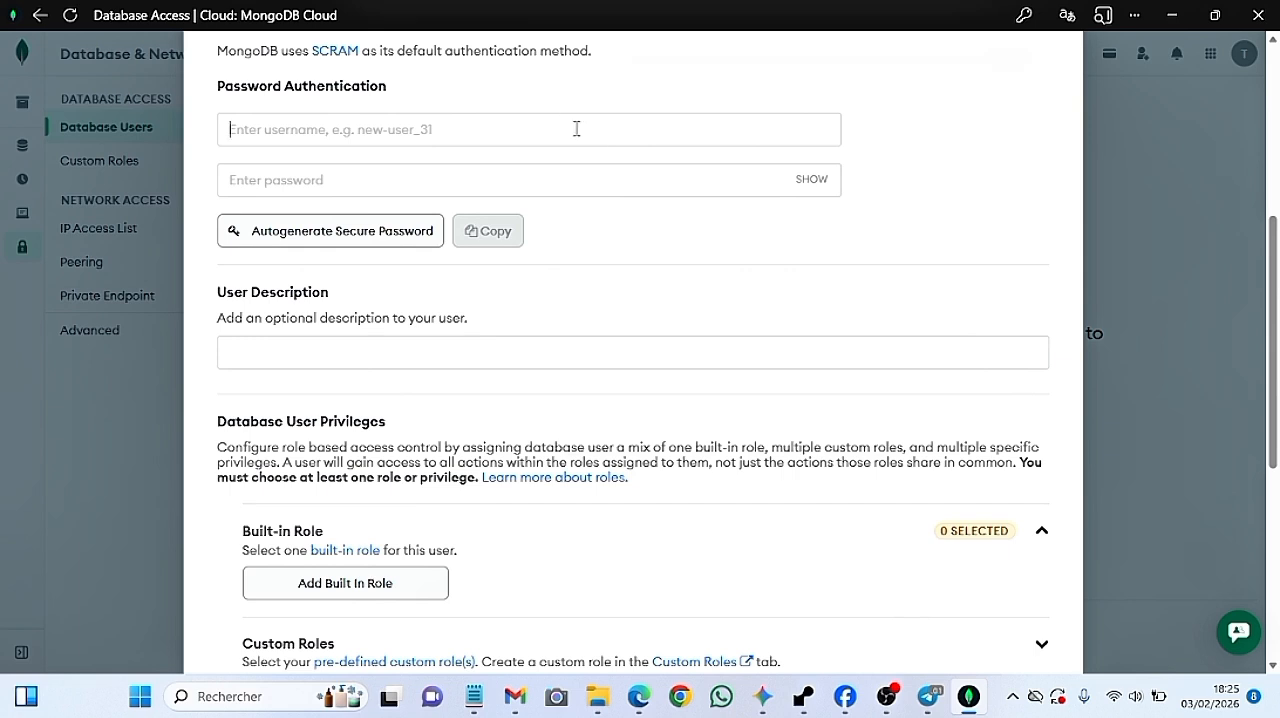
text(por)
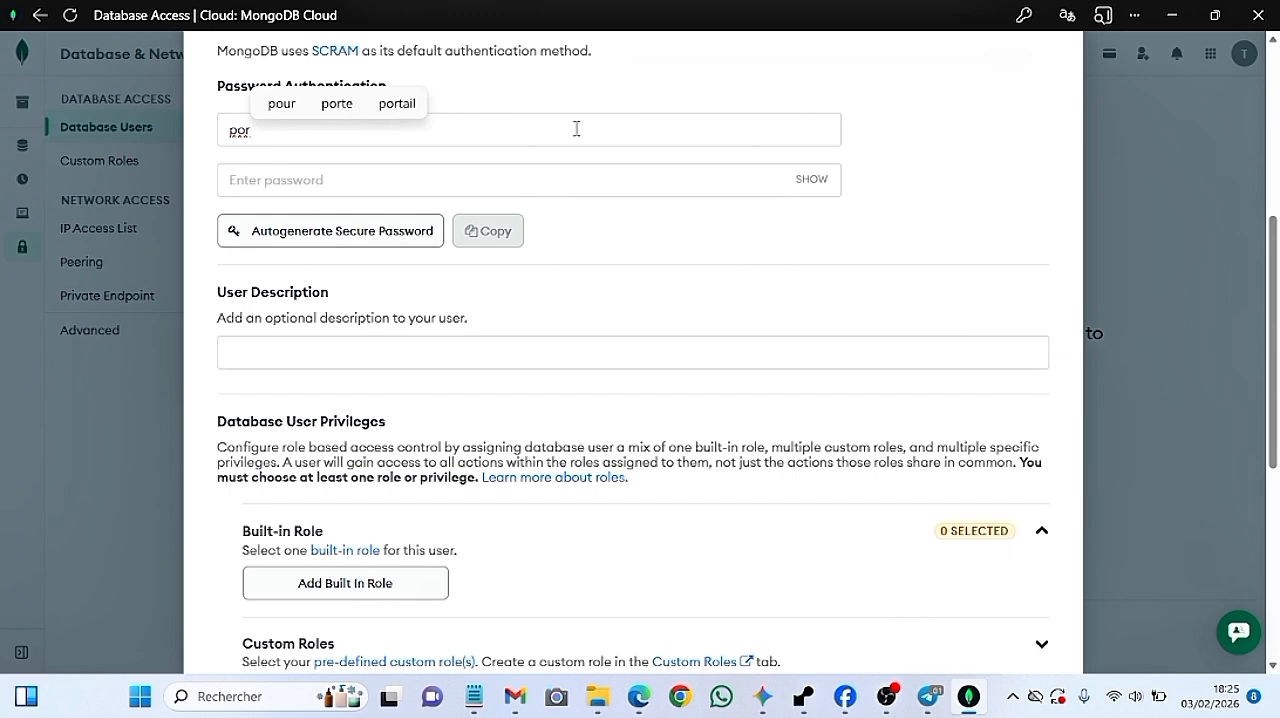
text(tfolio)
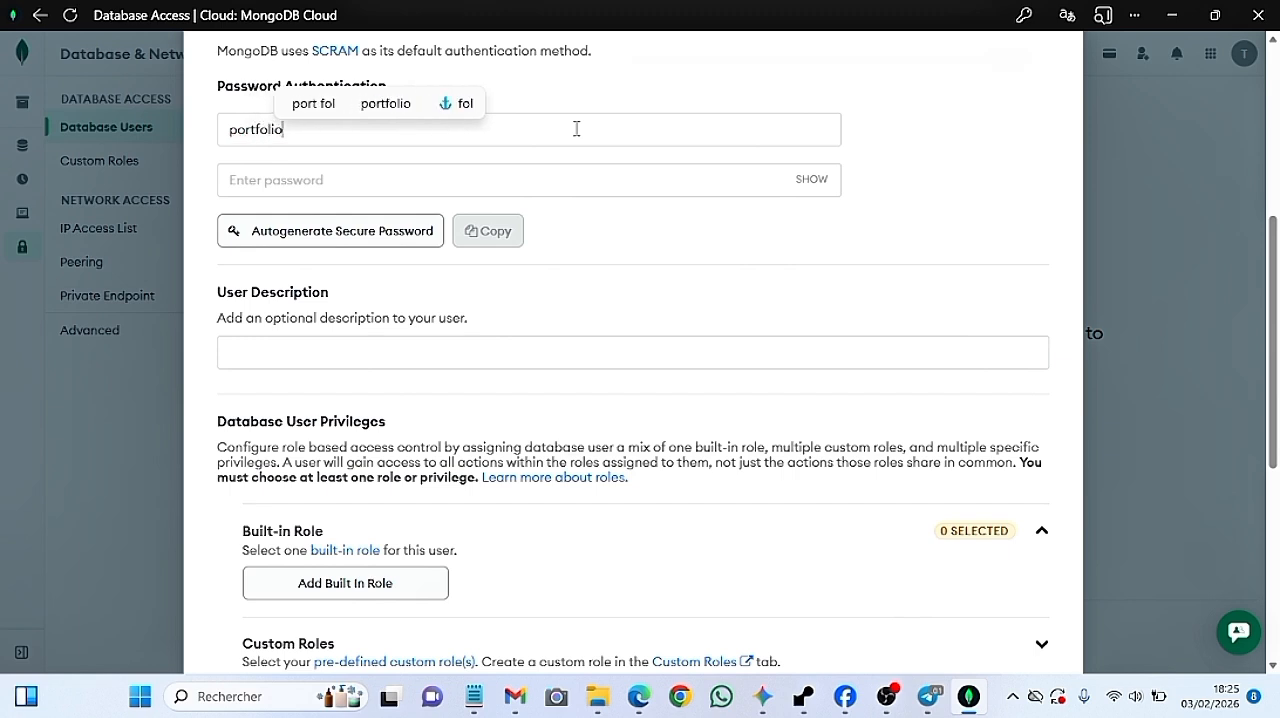
text(_user)
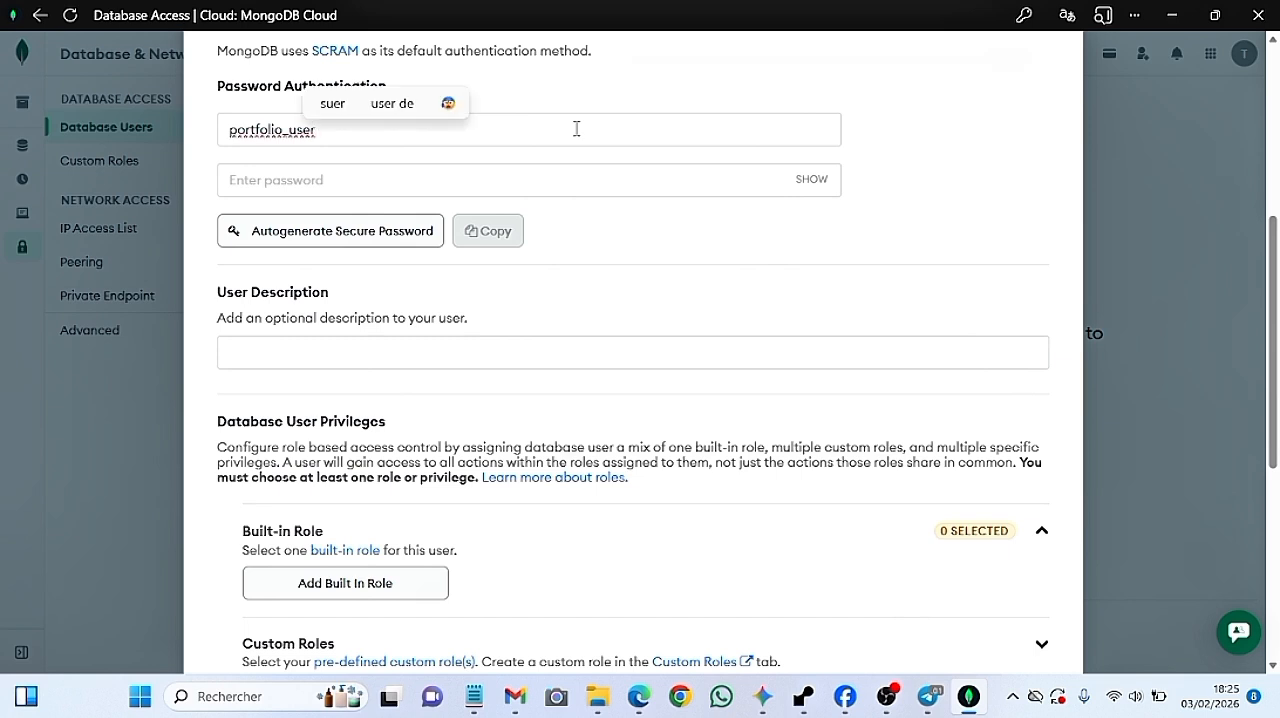
Autogenerate a secure password for the new database user and copy it
click(610, 181)
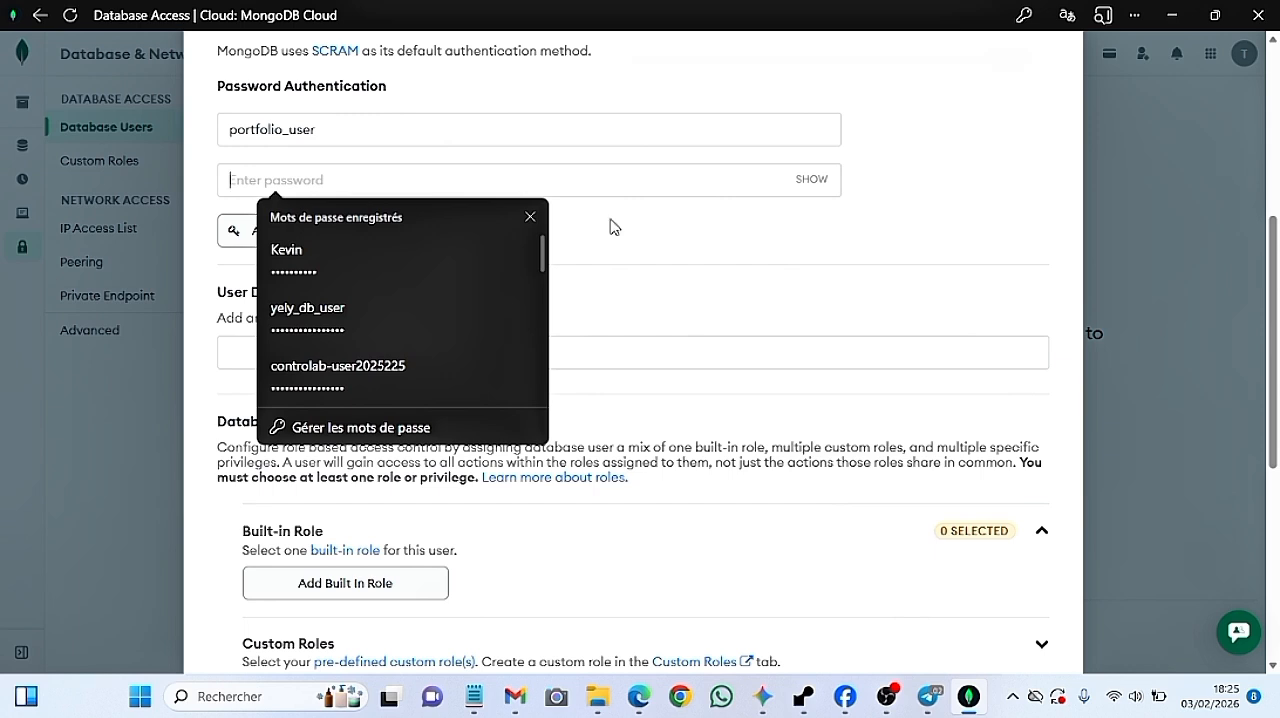
click(608, 226)
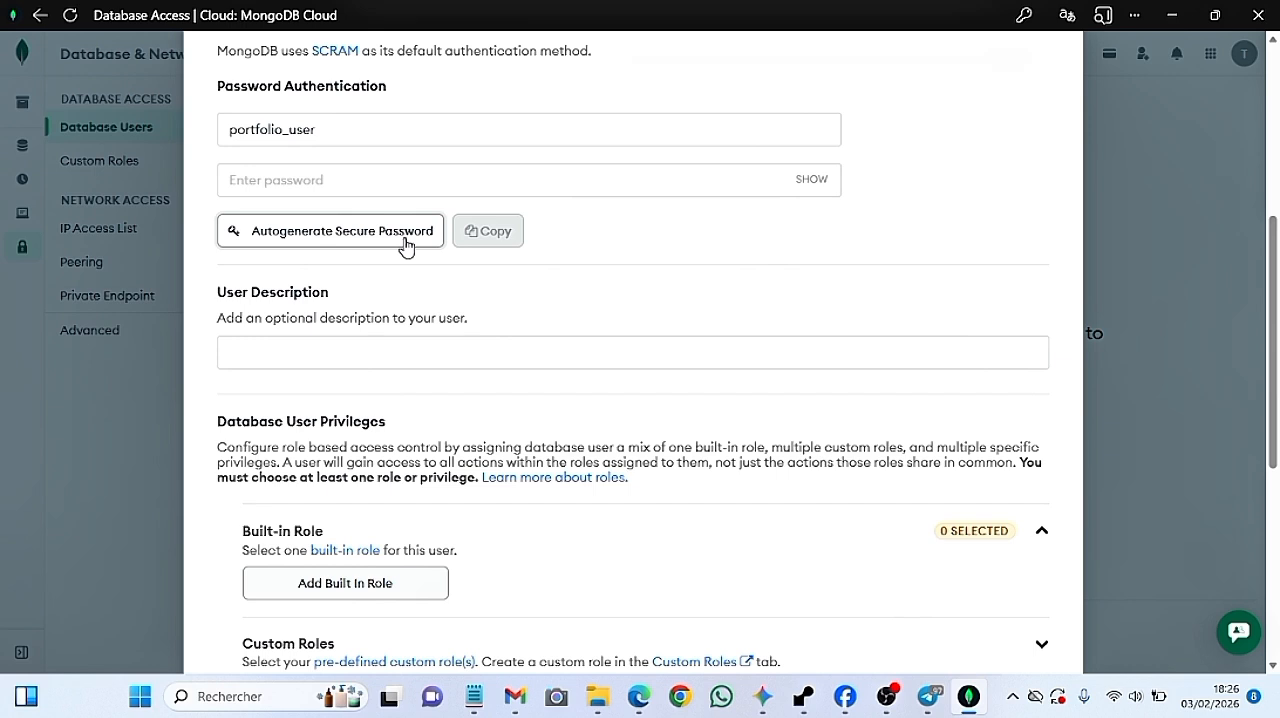
click(404, 175)
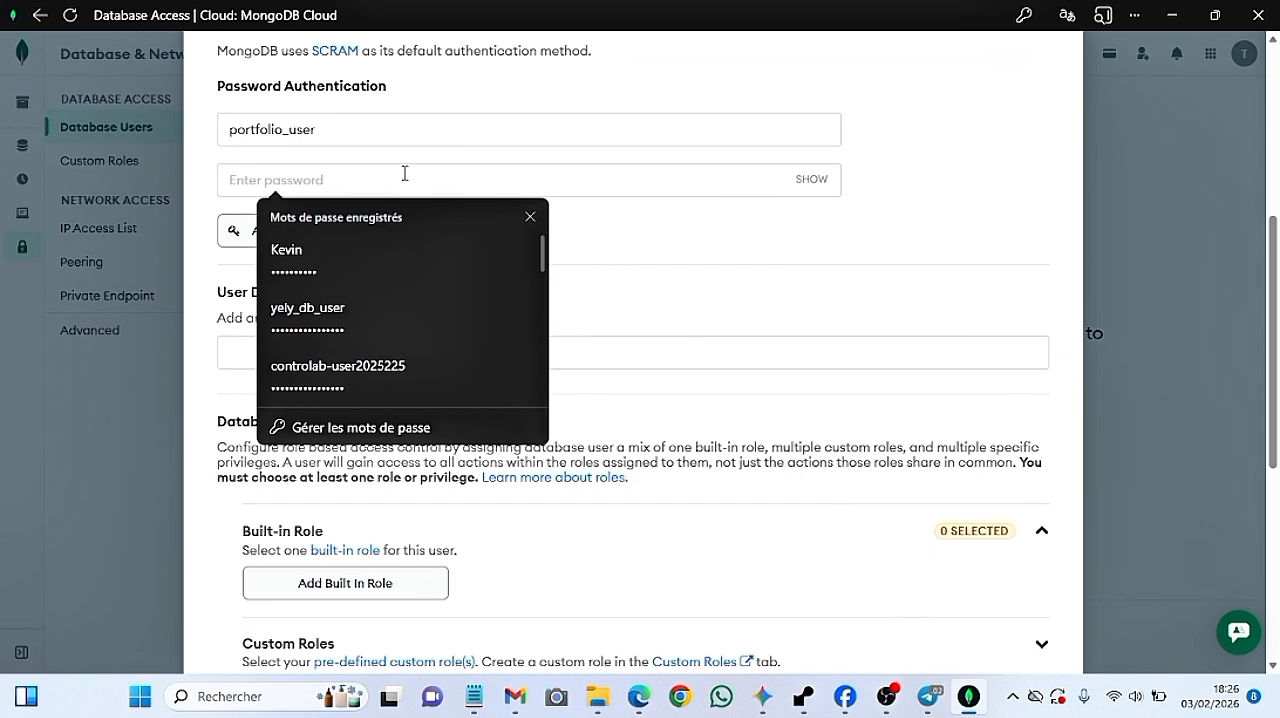
click(737, 222)
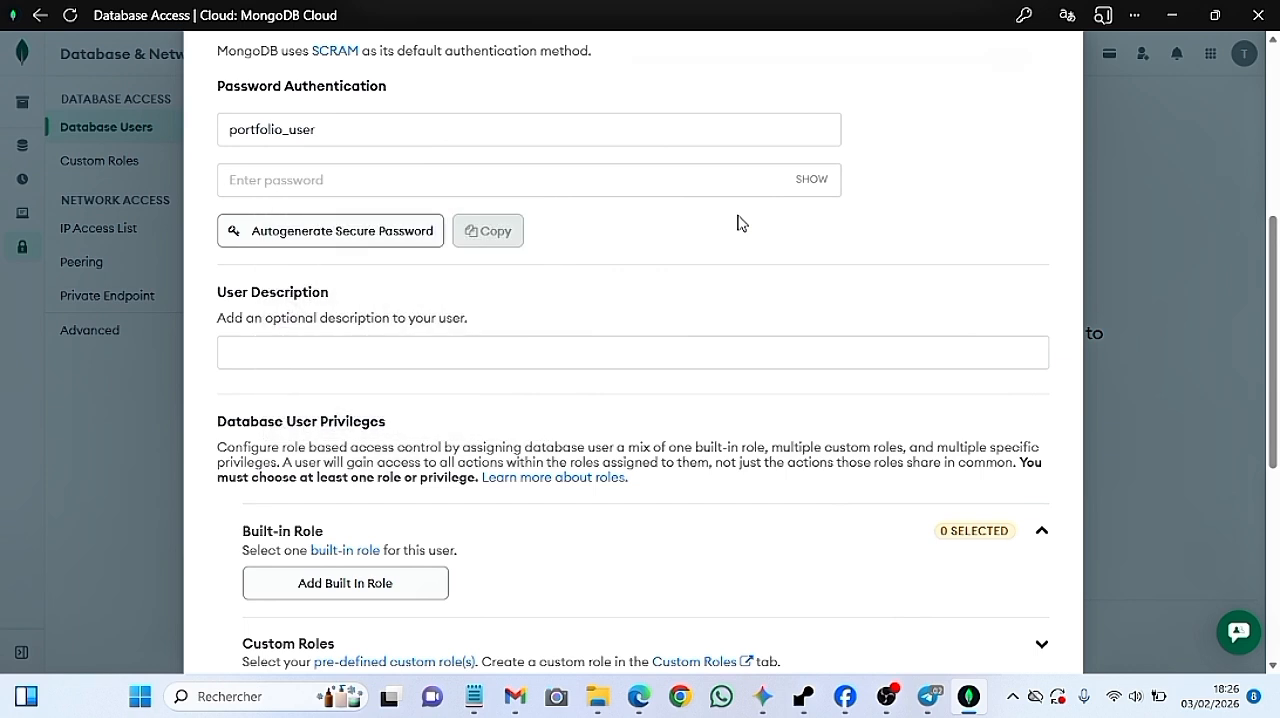
click(320, 235)
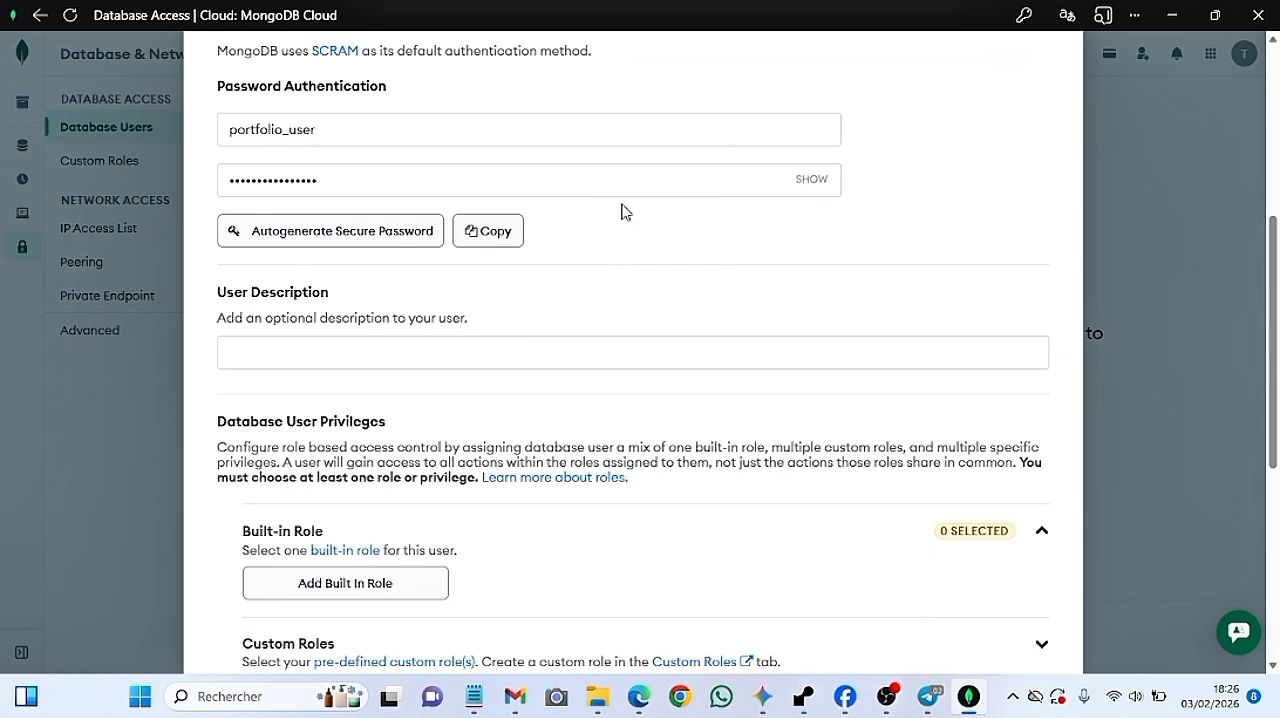
click(471, 243)
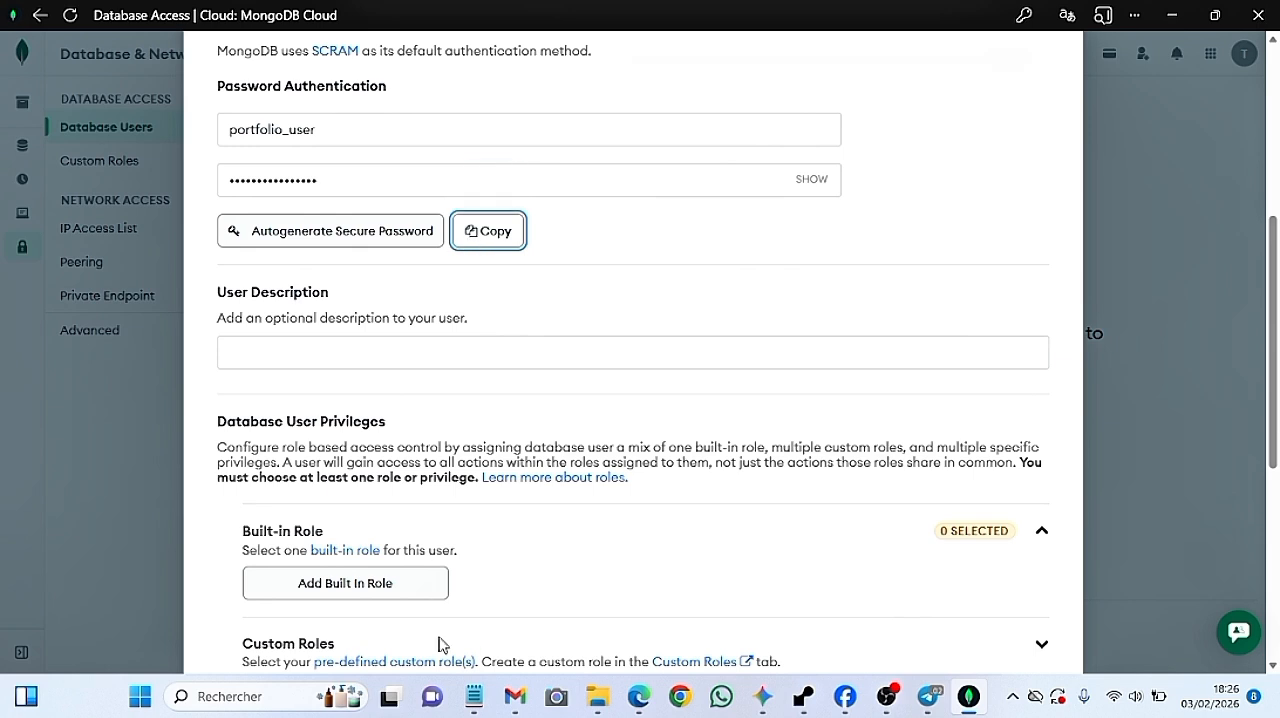
Paste the database user's password on a new line below "4)Finalisation" in the Notepad note, and return to MongoDB Atlas
click(472, 692)
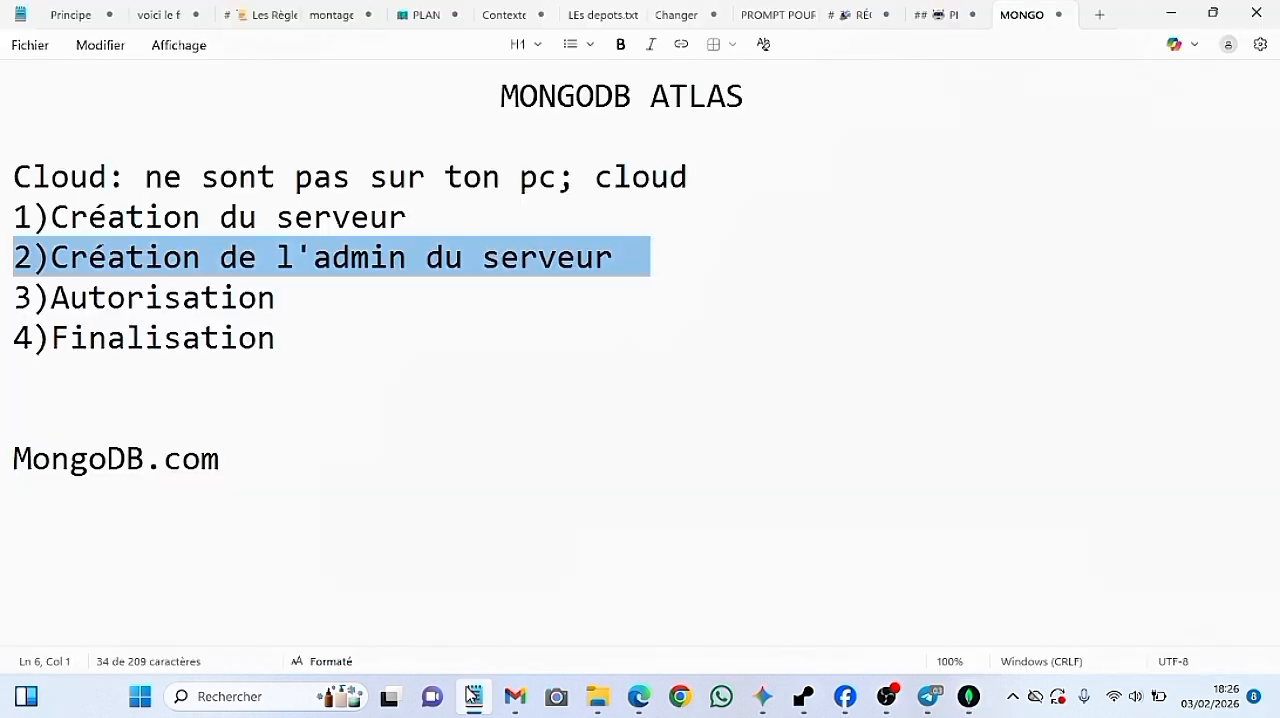
click(410, 386)
key(Return)
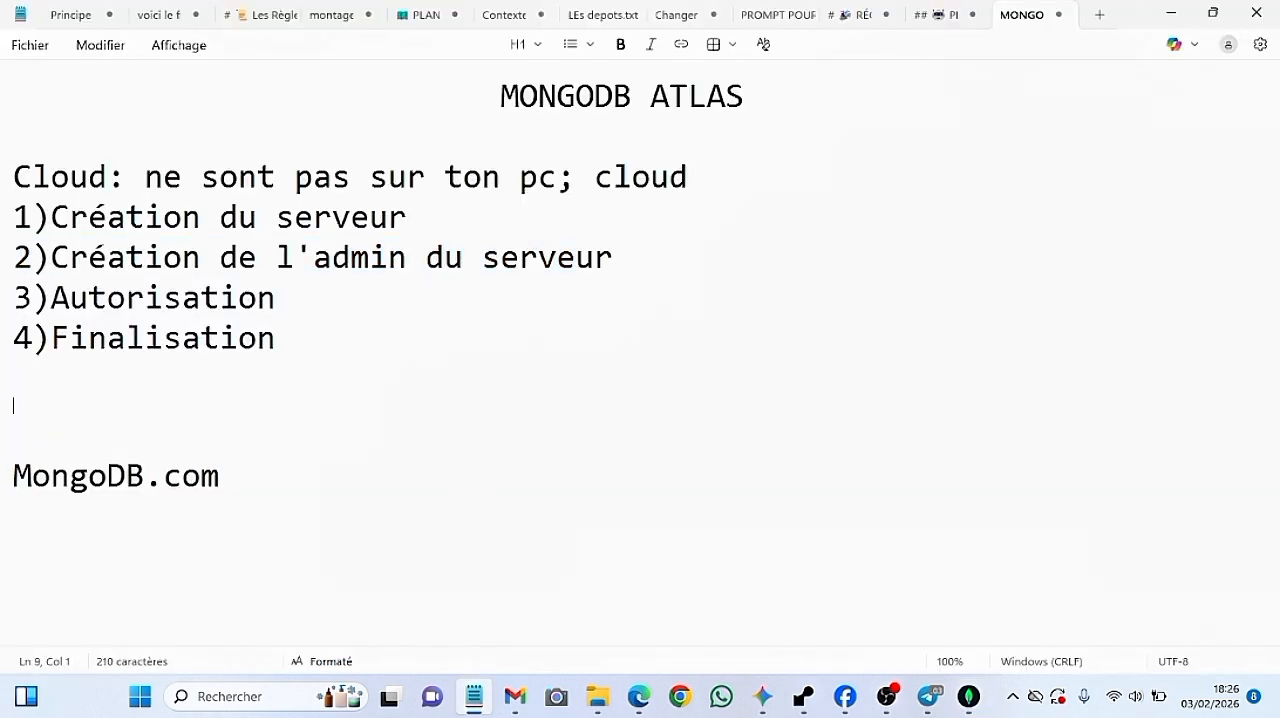
key(ctrl+v)
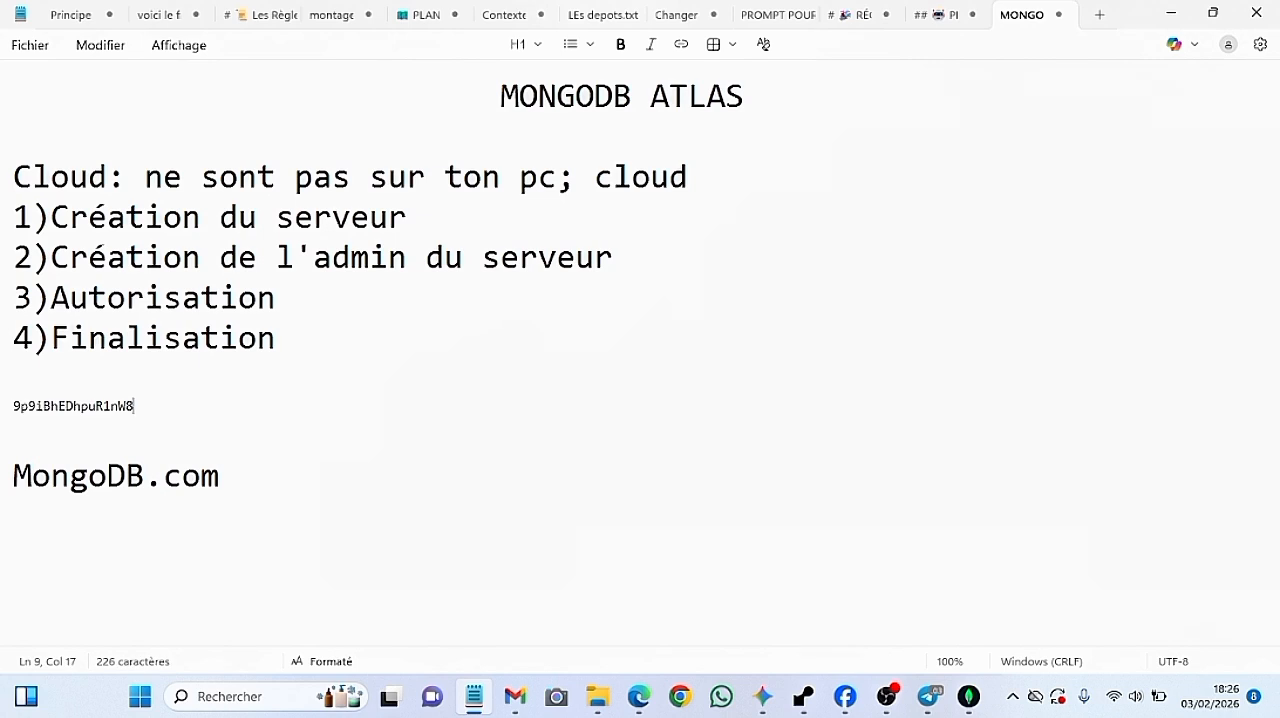
click(476, 702)
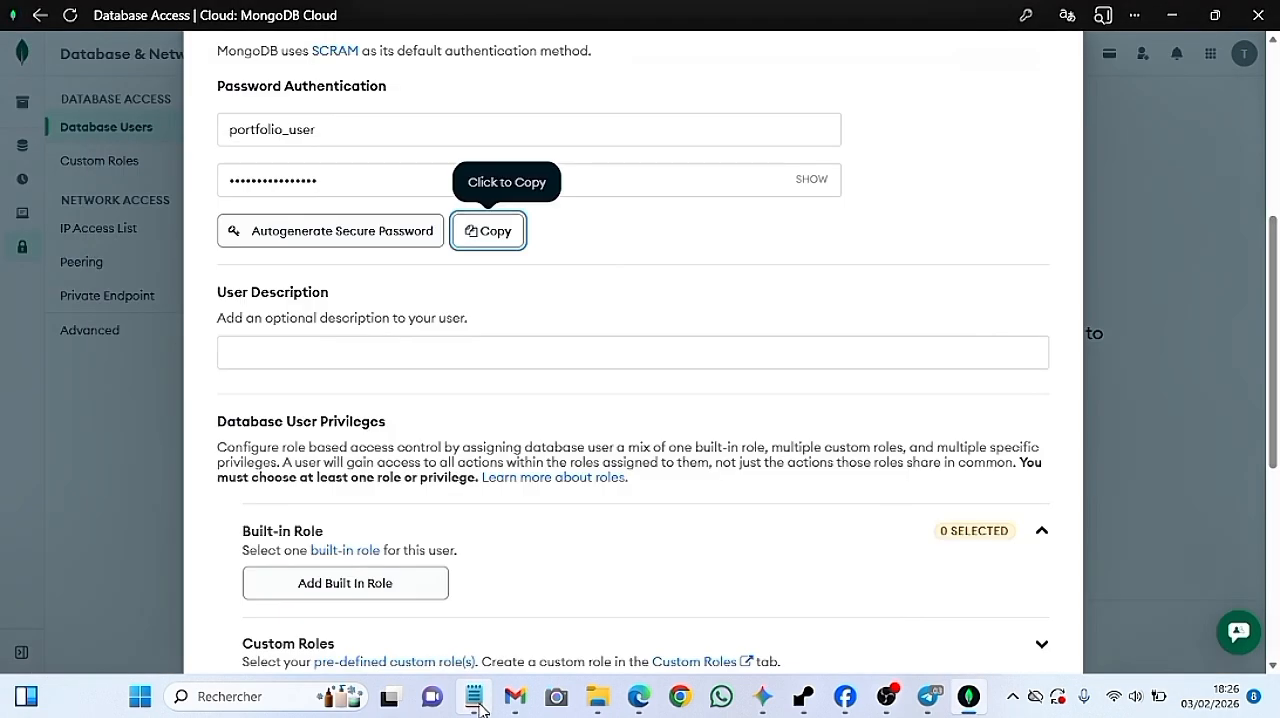
click(708, 242)
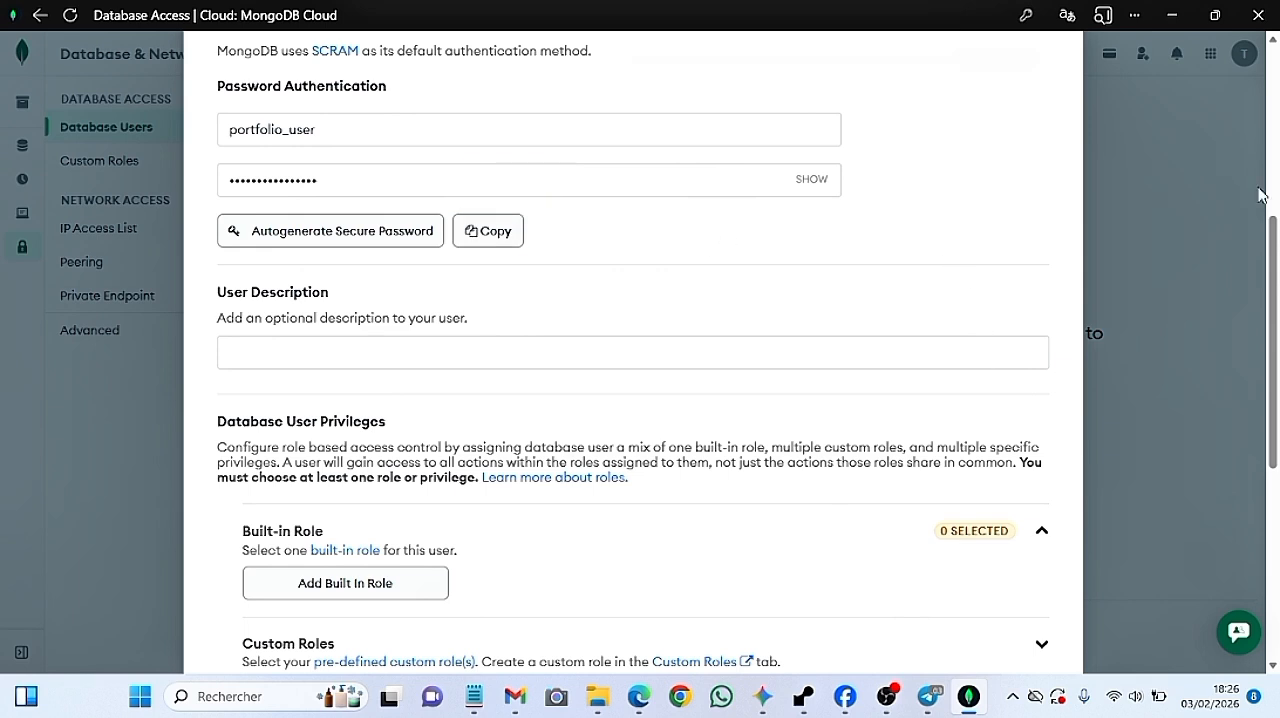
Assign the built-in role "Read and write to any database" to the new database user
drag(1272, 244, 1275, 358)
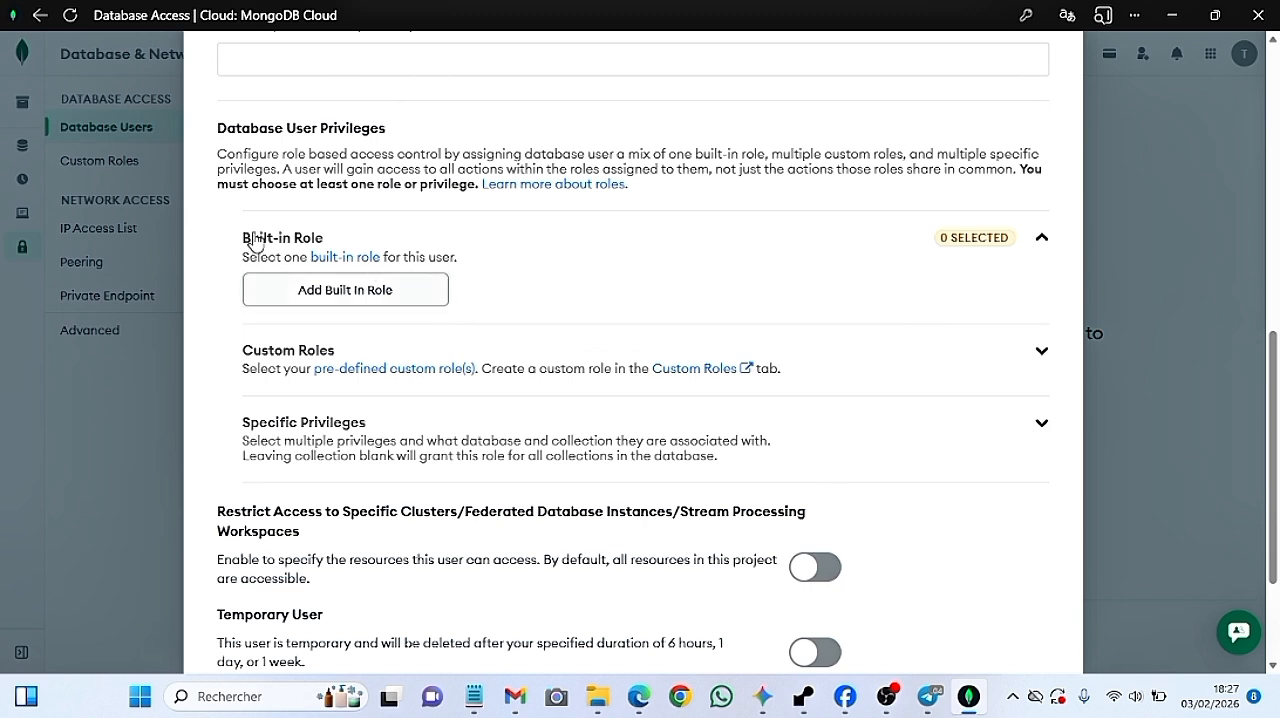
drag(260, 235, 346, 240)
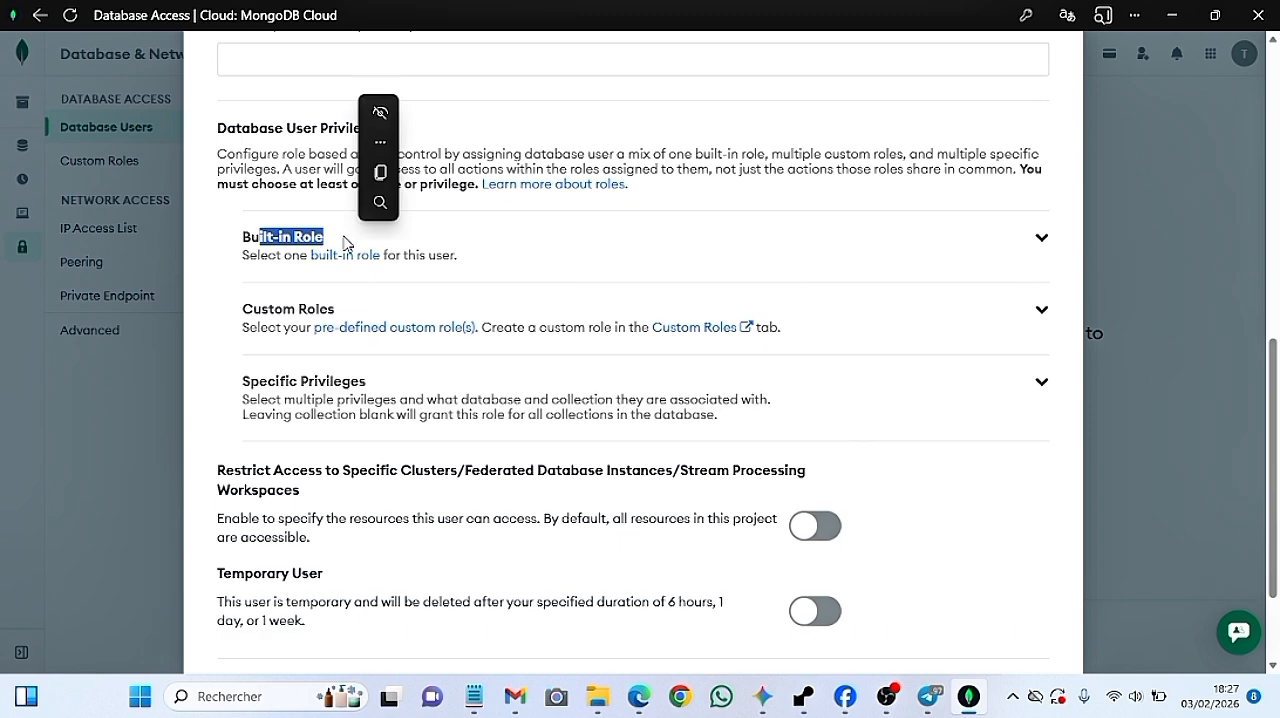
click(1045, 238)
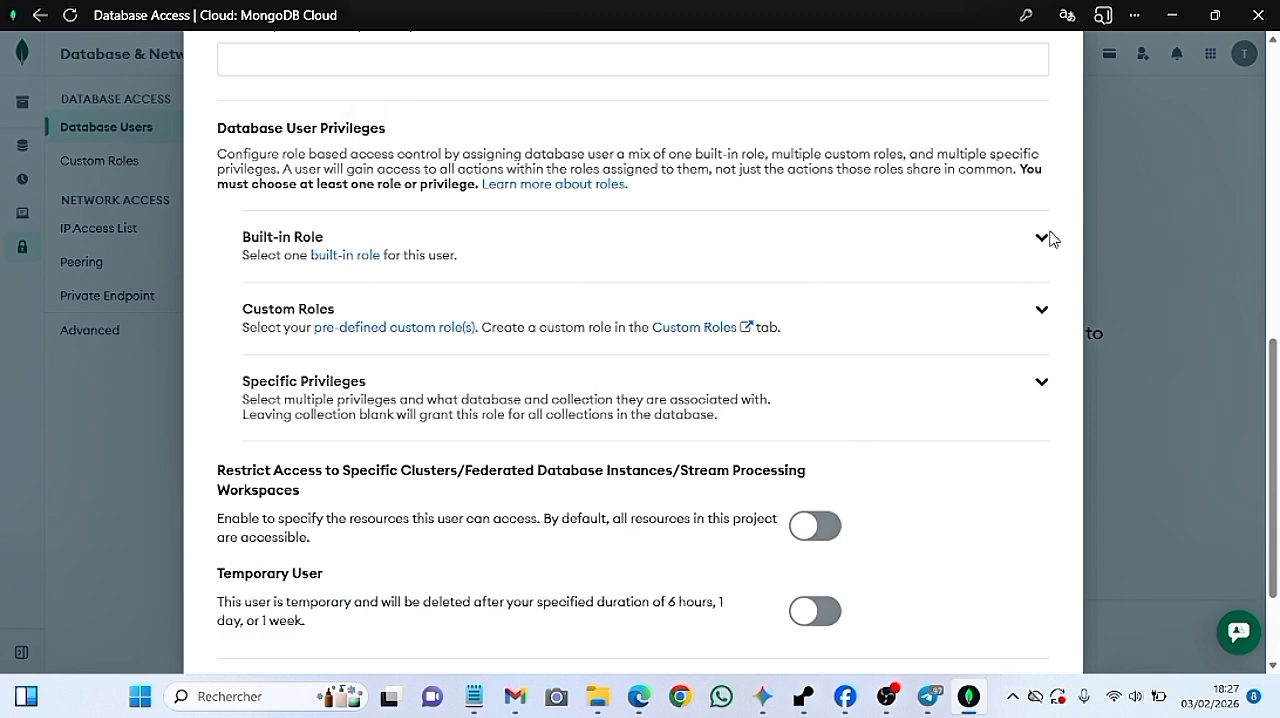
click(1043, 242)
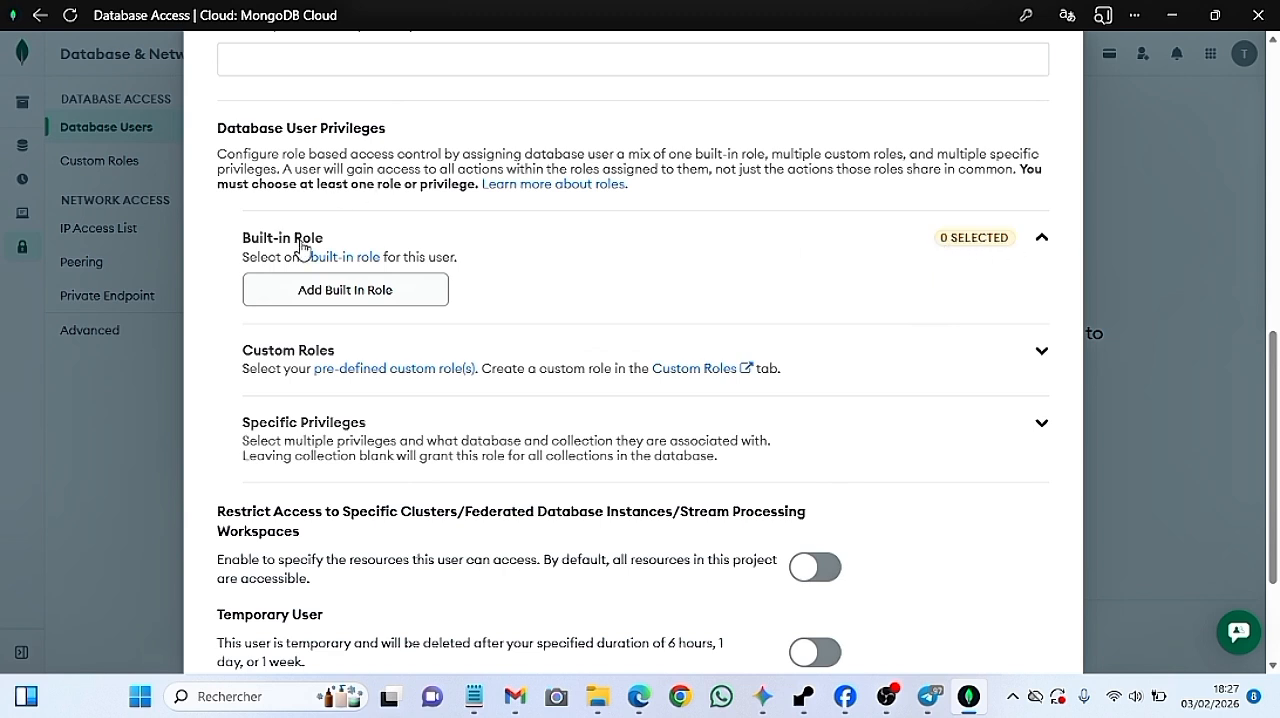
click(360, 292)
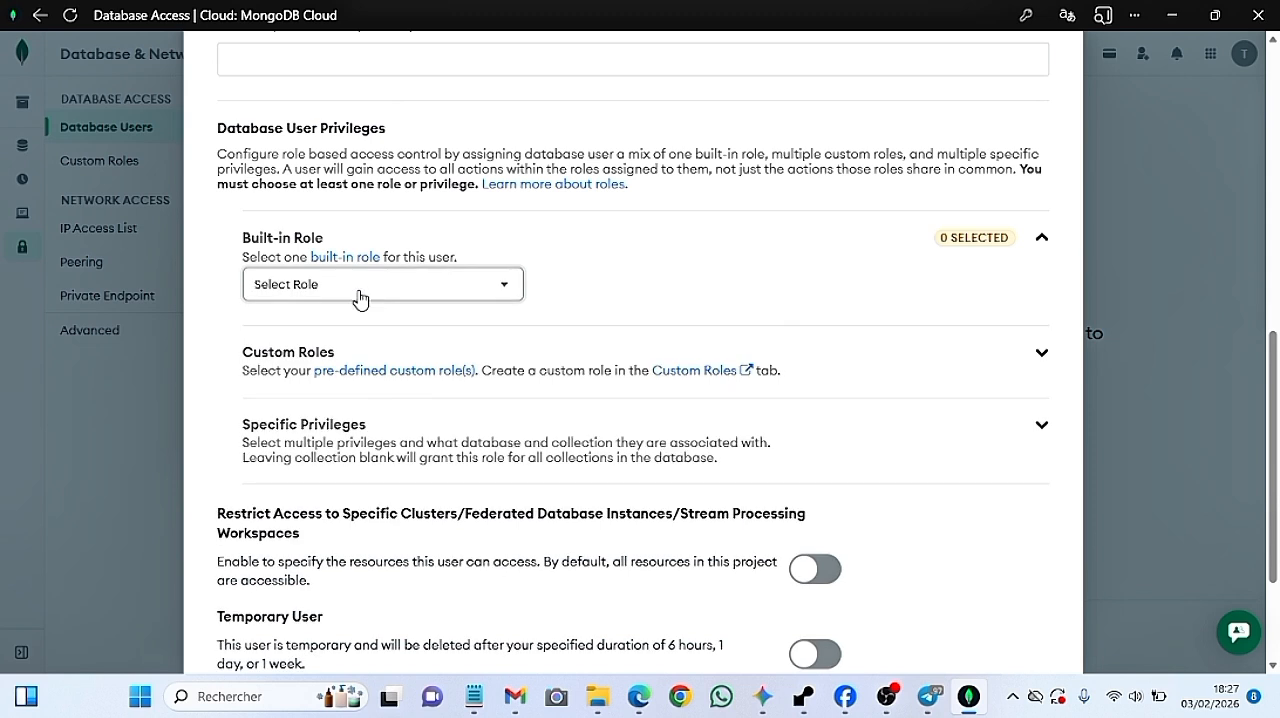
click(487, 290)
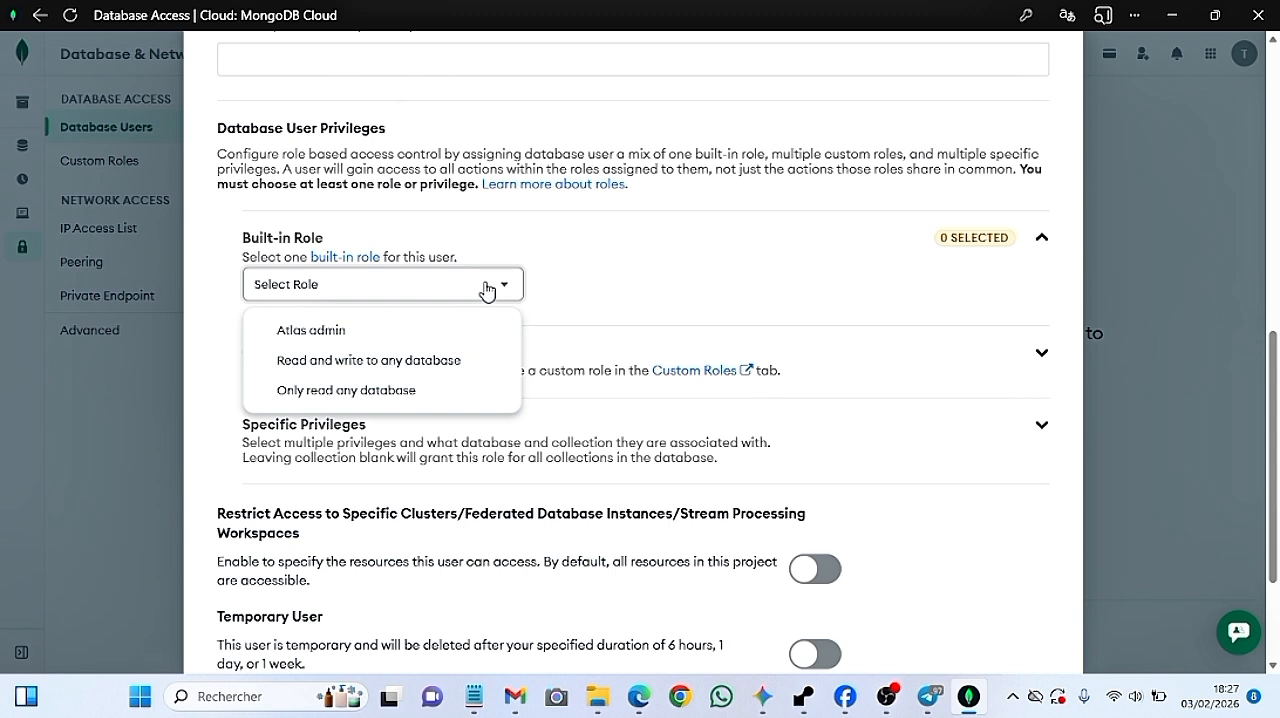
click(372, 370)
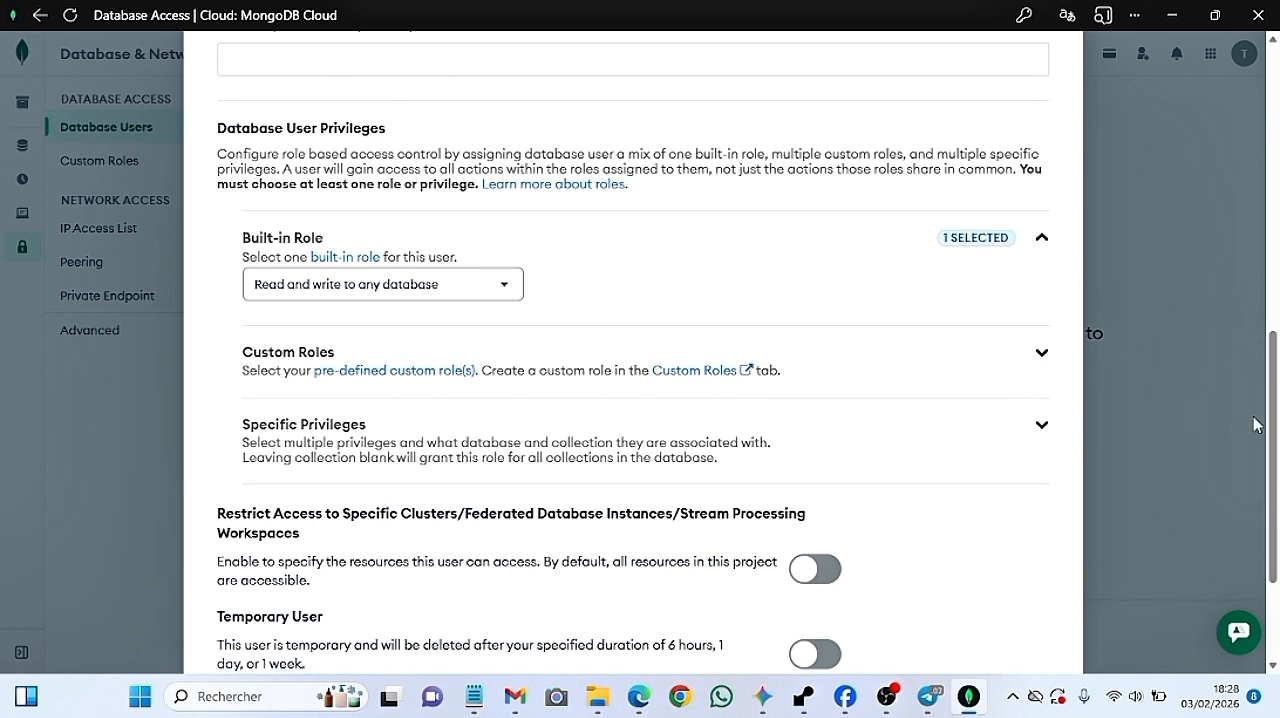
Add the configured database user to the project and save its login credentials in the browser
scroll(1274, 400, down, 2)
drag(1274, 400, 1276, 443)
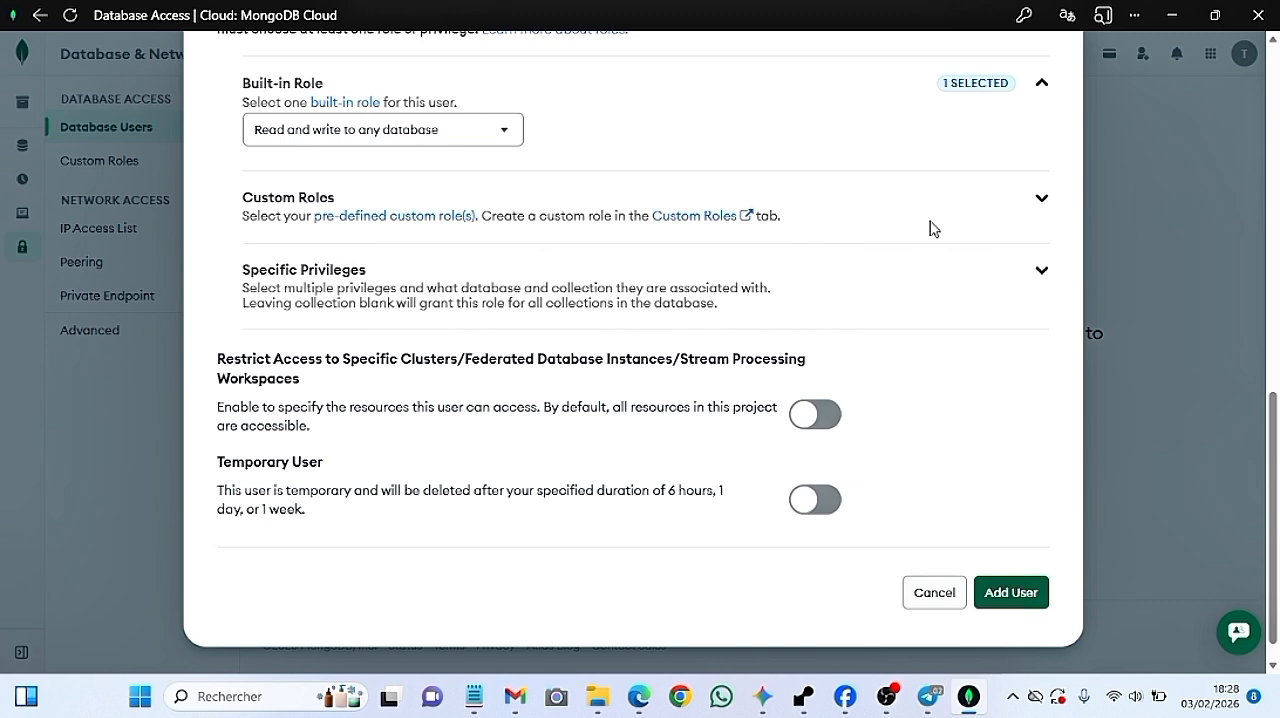
click(1007, 611)
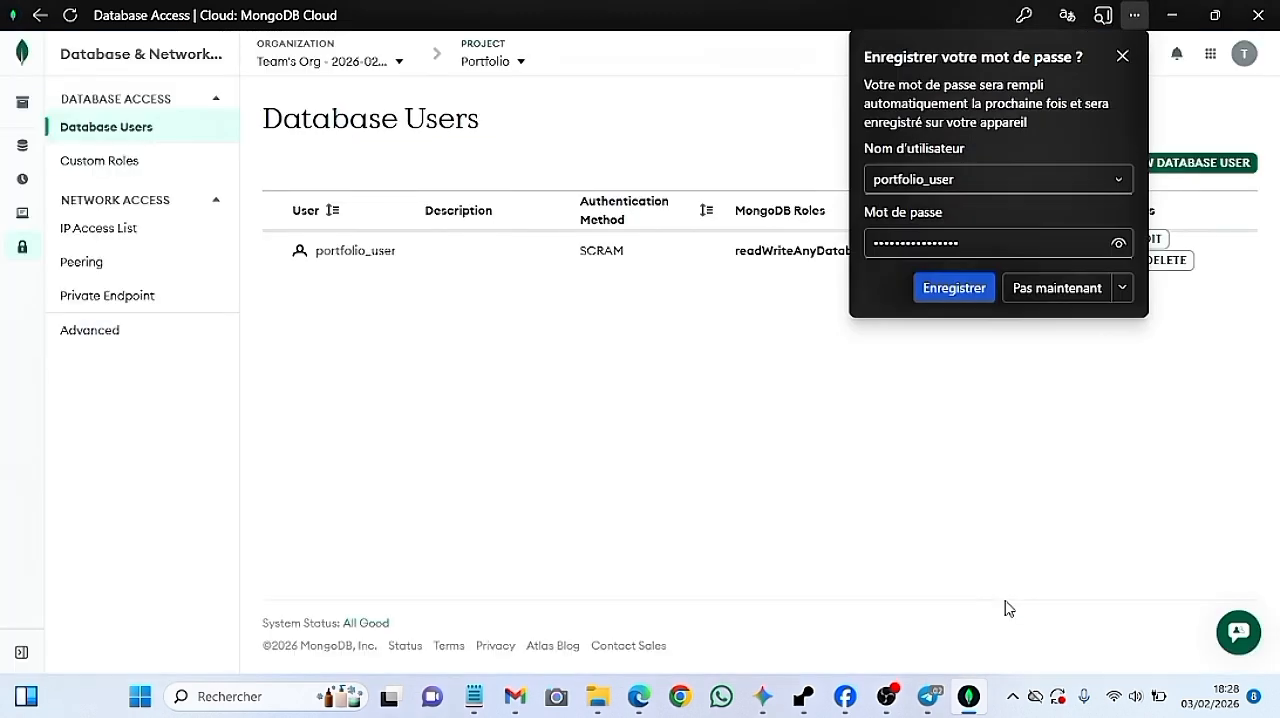
click(958, 290)
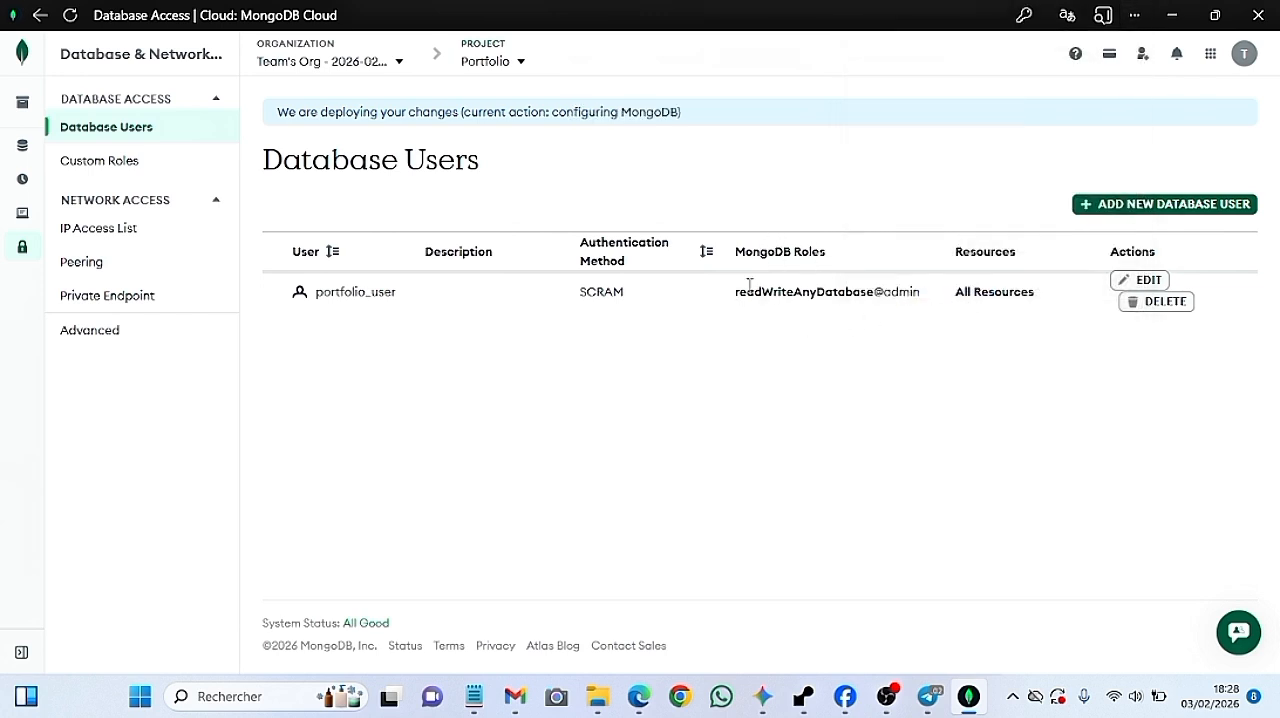
Check the new user's MongoDB role, review plan item "4)Finalisation" in Notepad, and return to MongoDB Atlas
drag(736, 293, 928, 307)
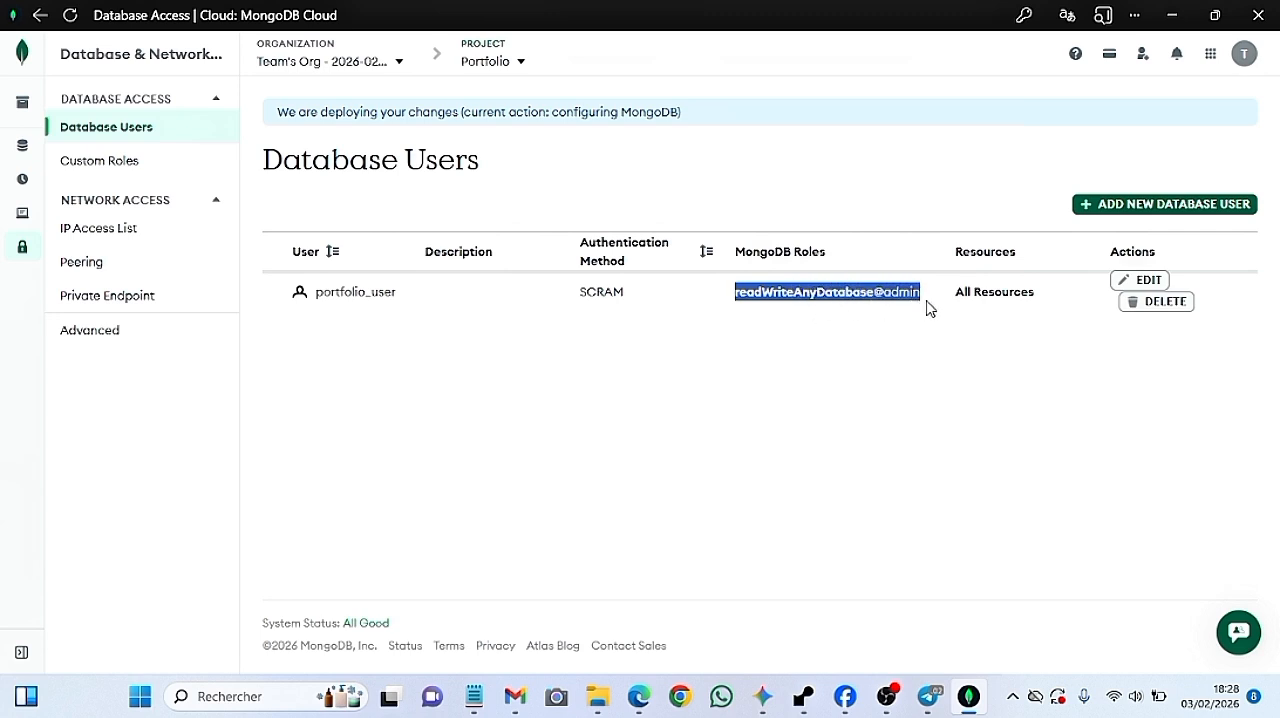
click(920, 372)
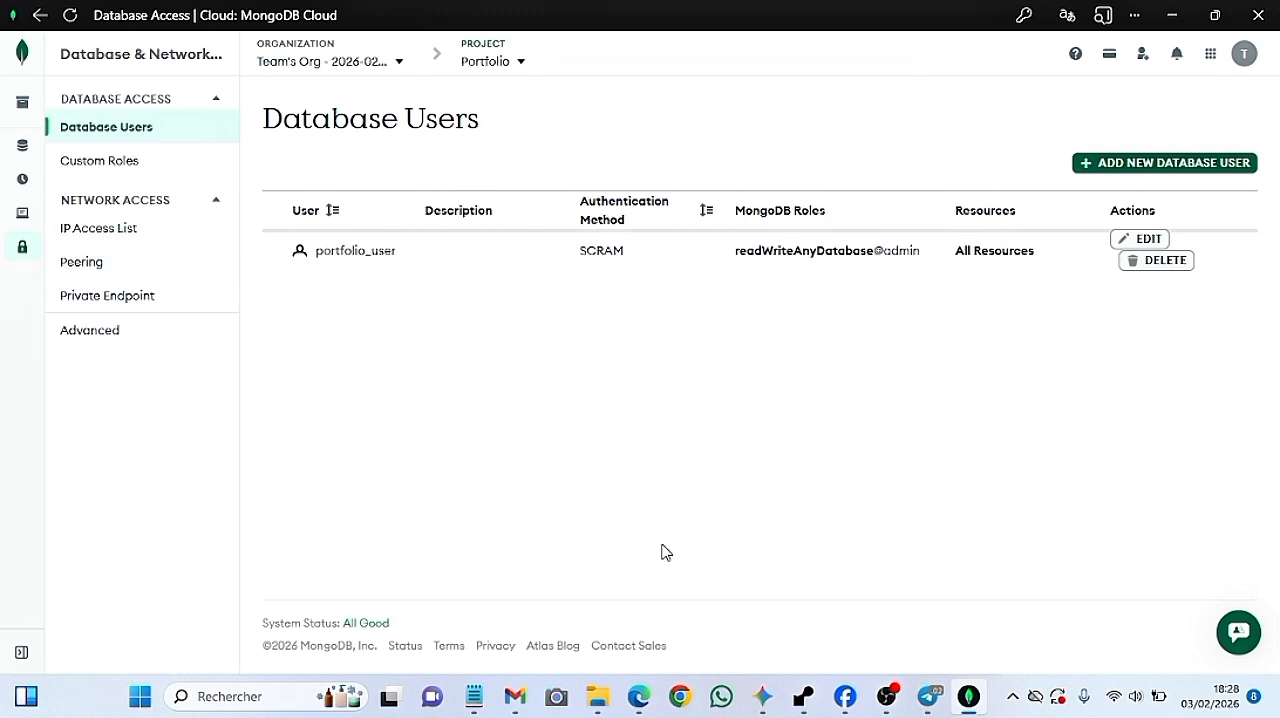
click(474, 696)
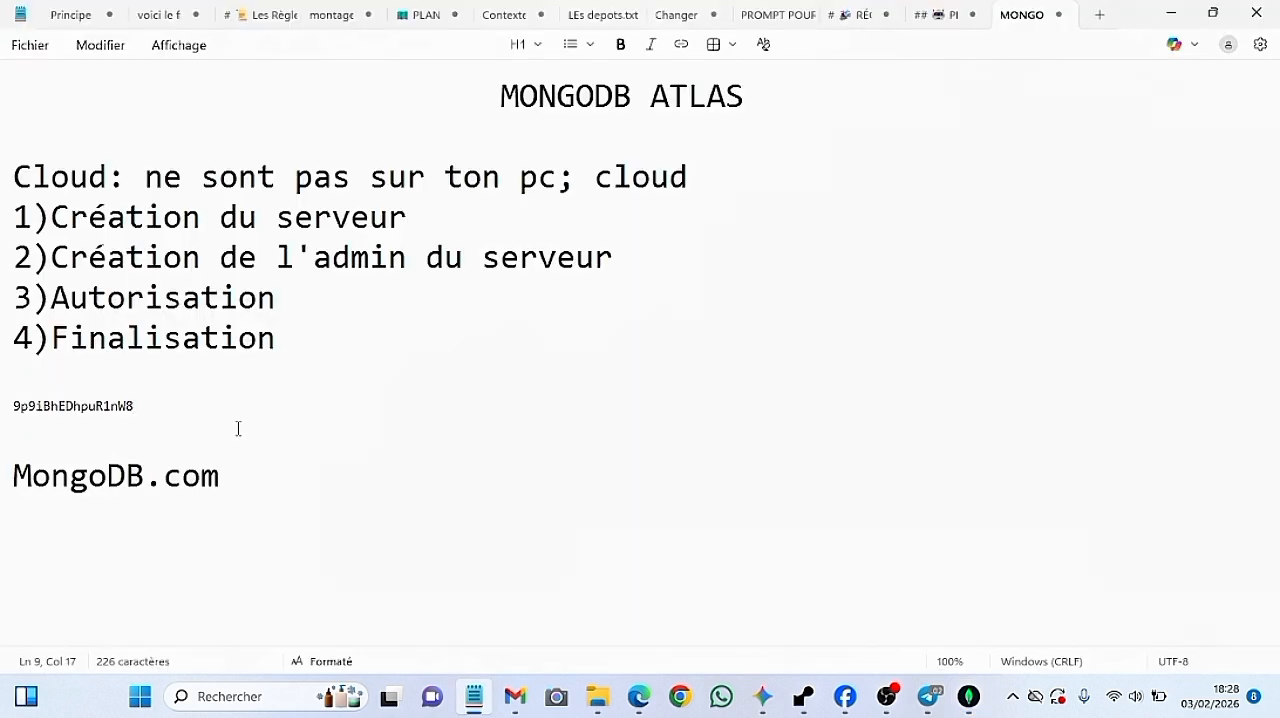
triple_click(286, 341)
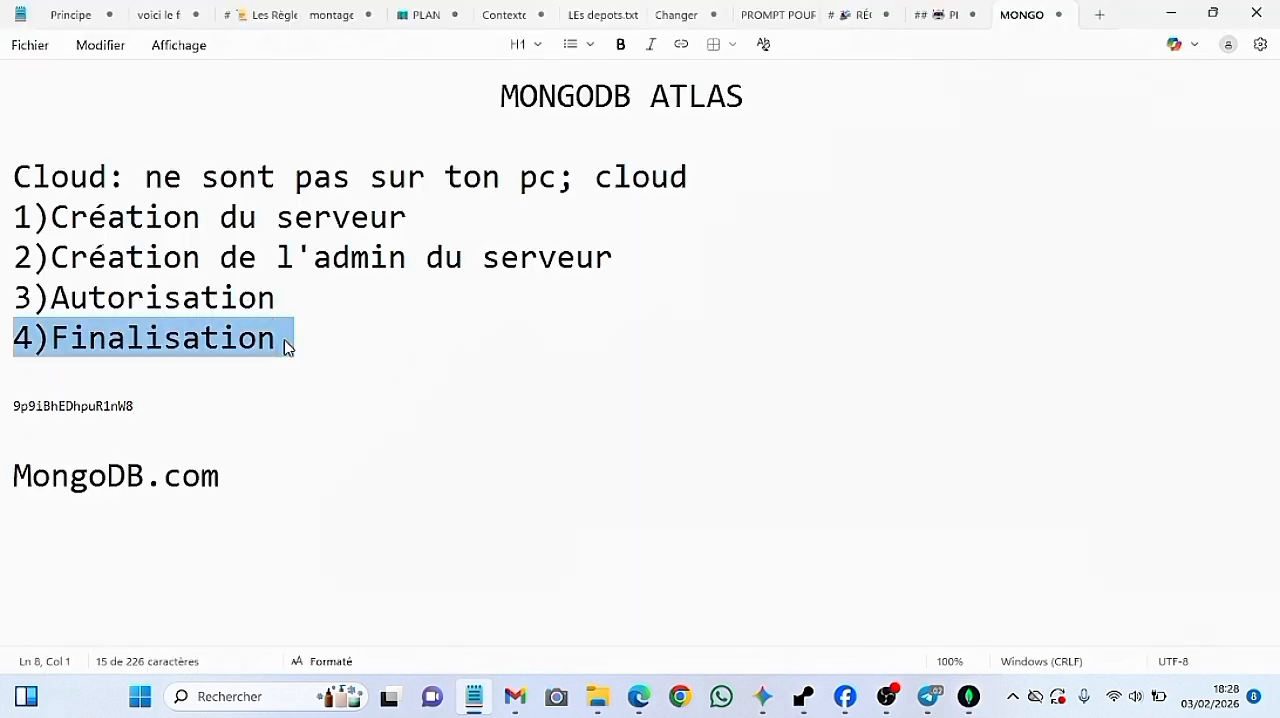
click(286, 341)
click(474, 696)
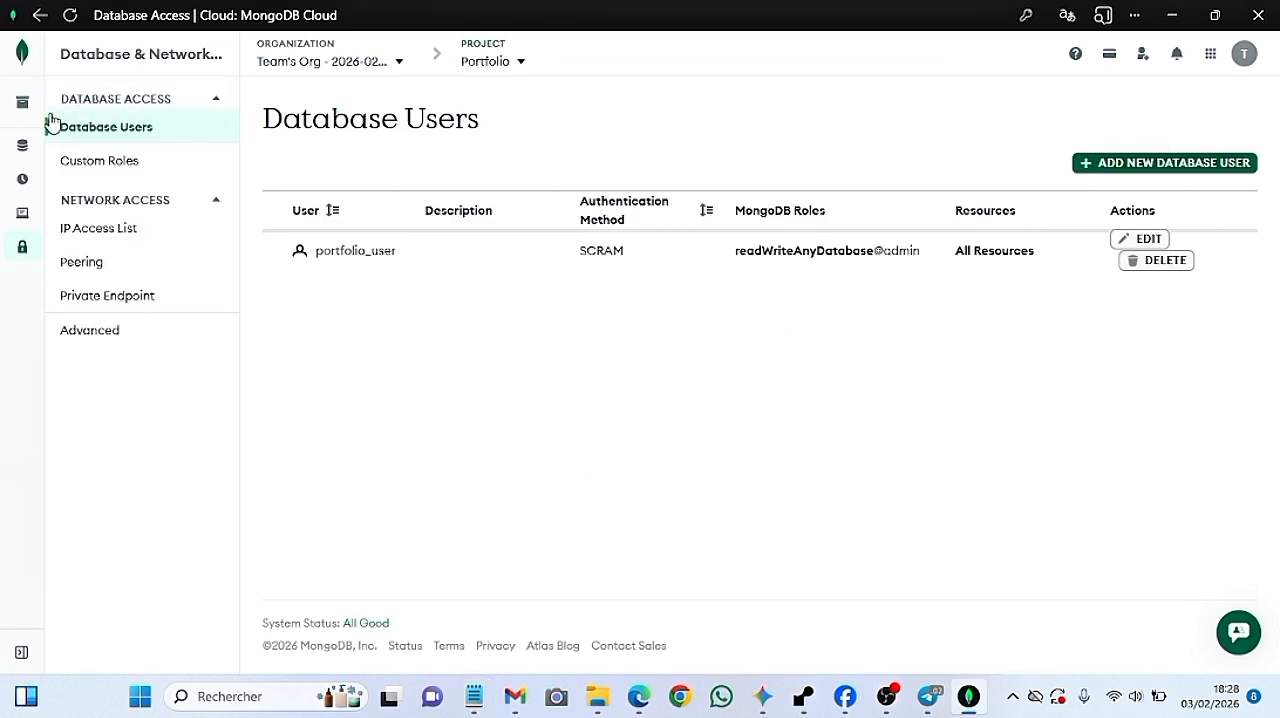
Go to the project's clusters and open the connection options for the Portfolio cluster
mouse_move(28, 119)
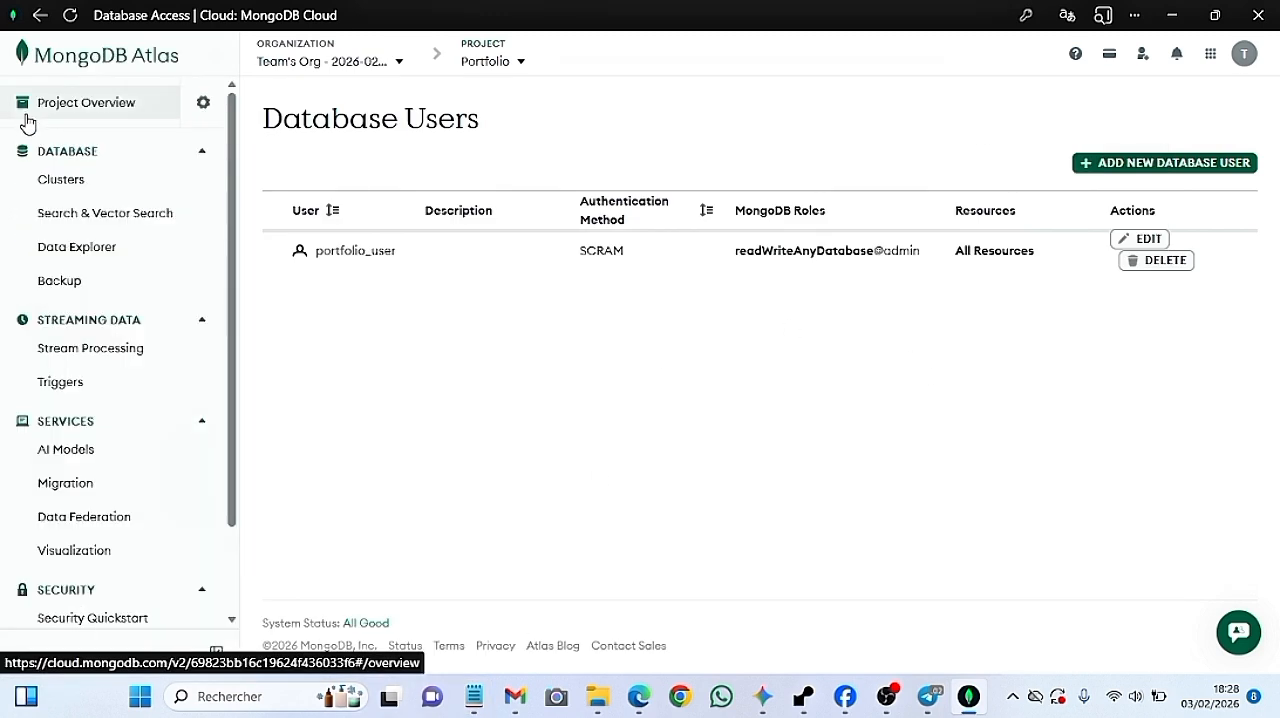
click(70, 184)
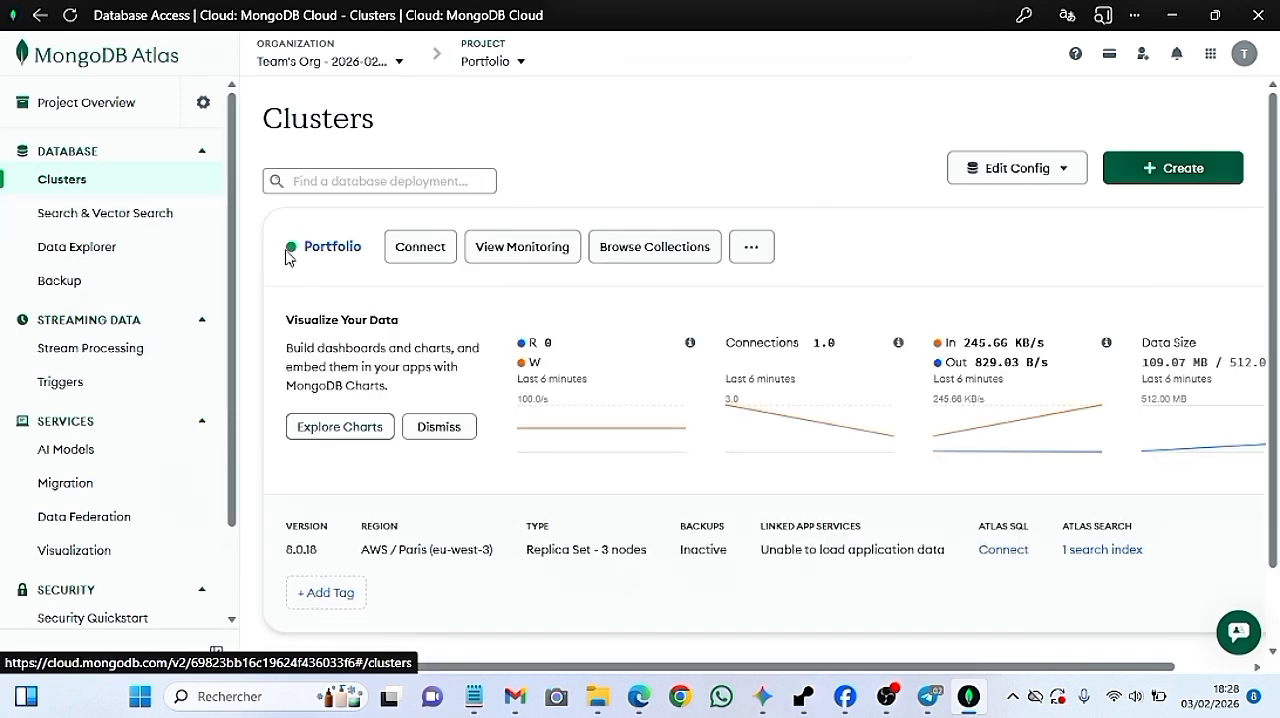
mouse_move(290, 250)
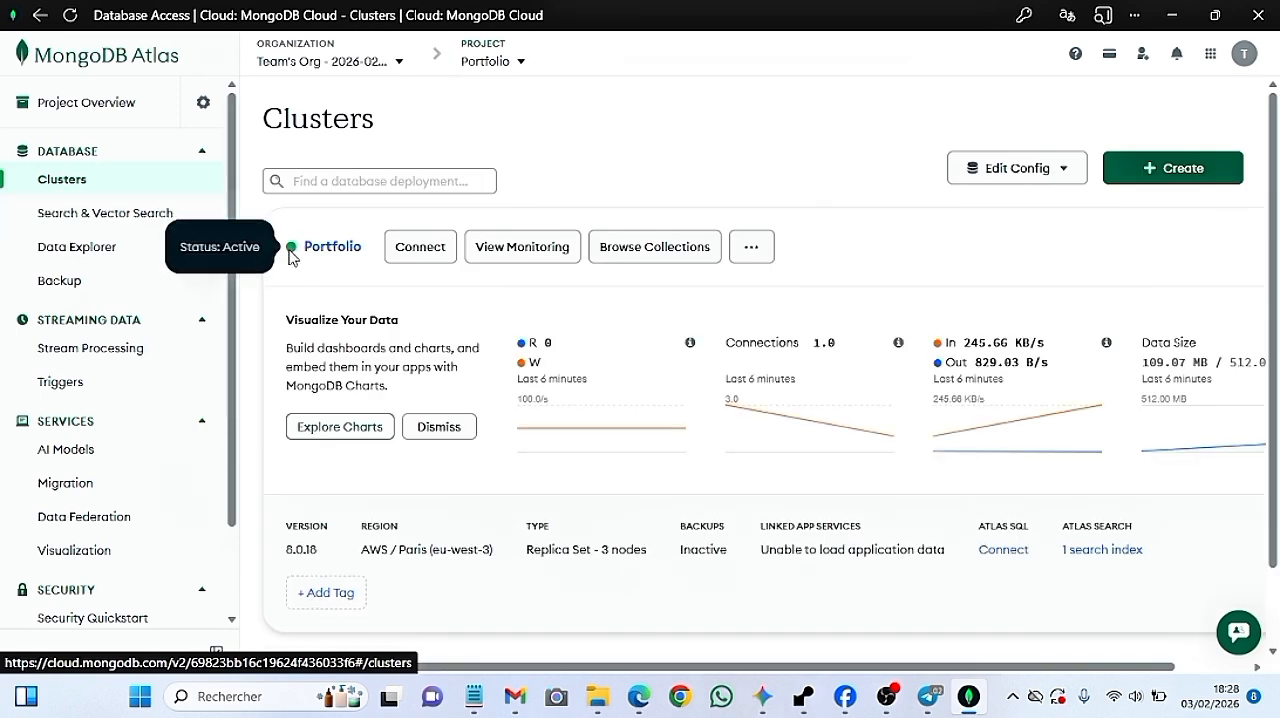
click(424, 250)
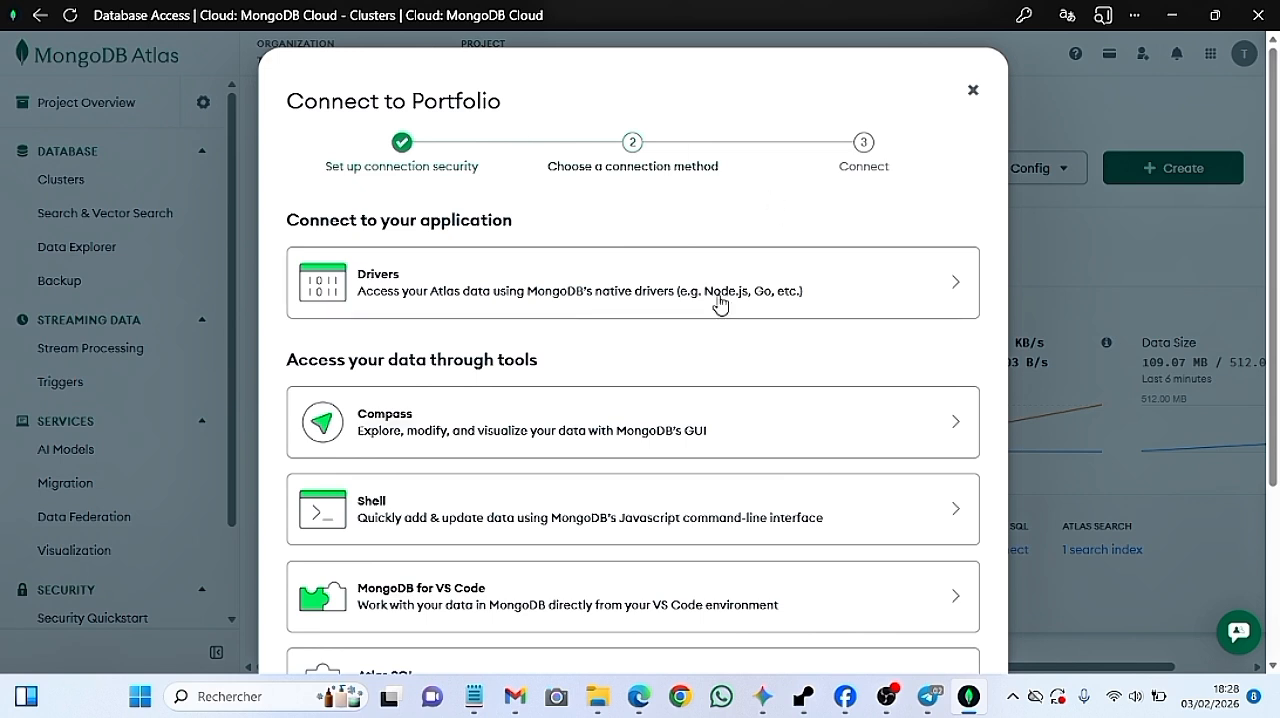
click(886, 694)
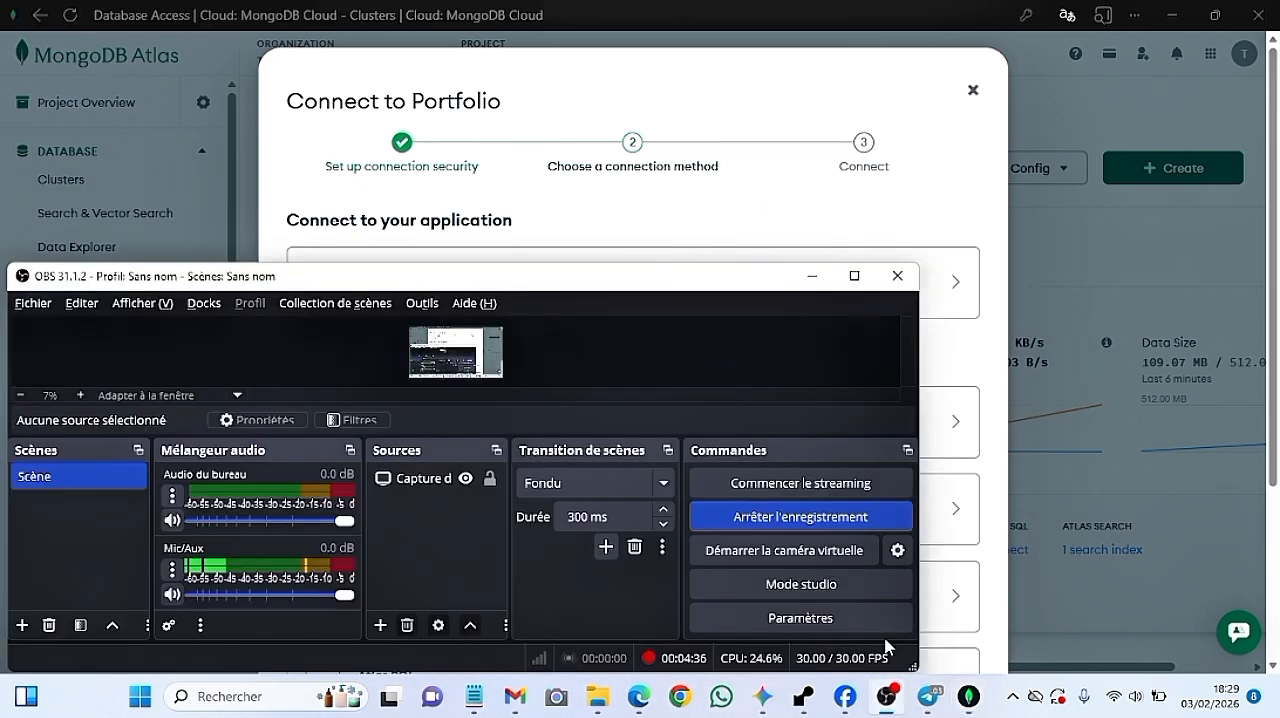
key(alt+Tab)
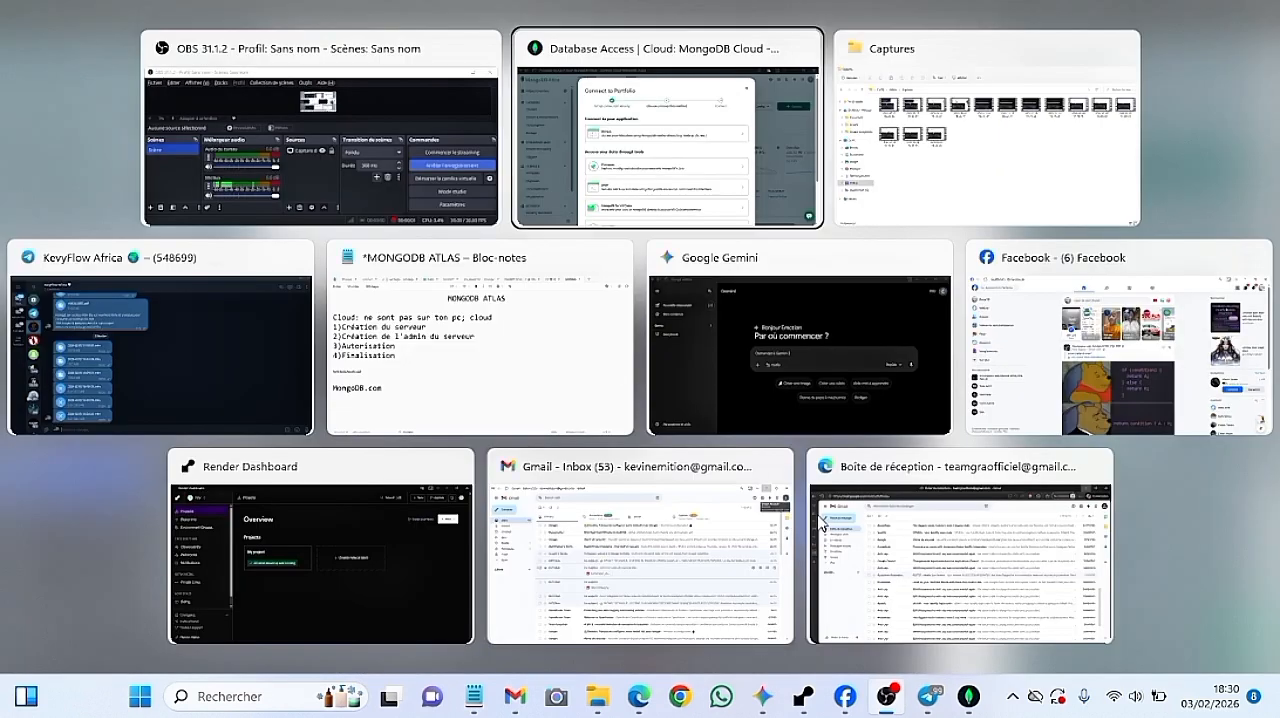
click(585, 110)
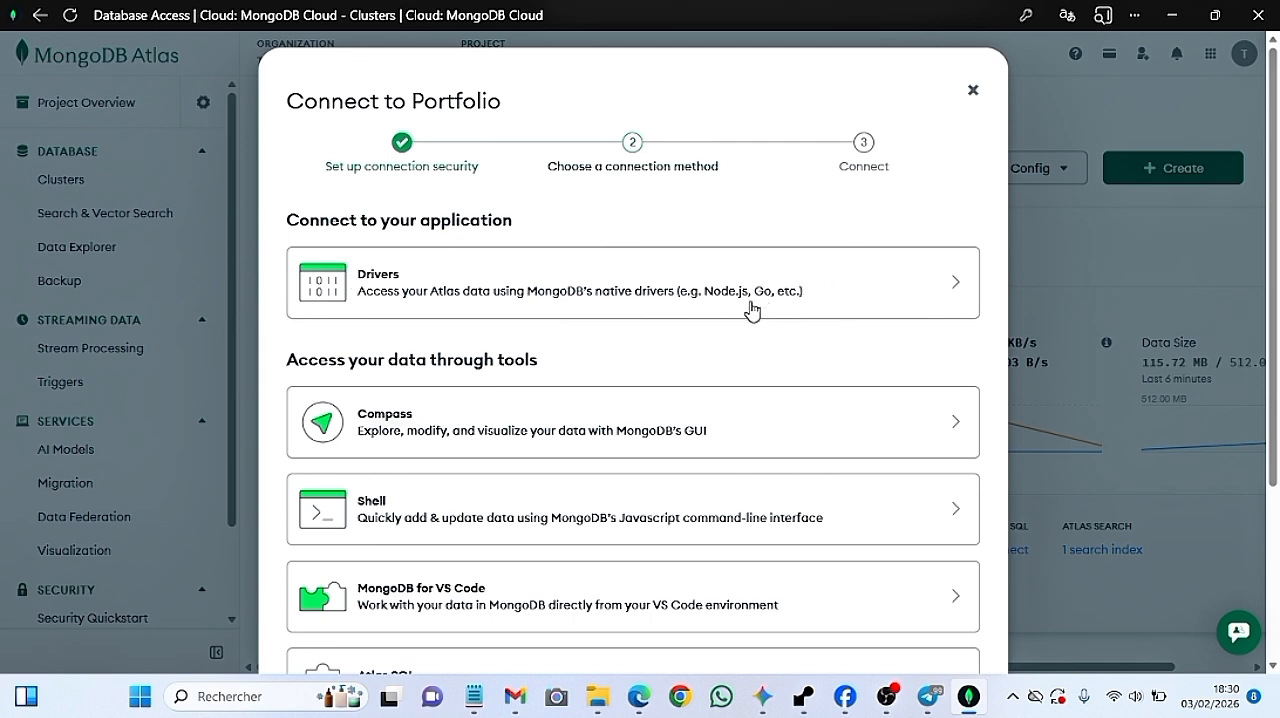
click(711, 302)
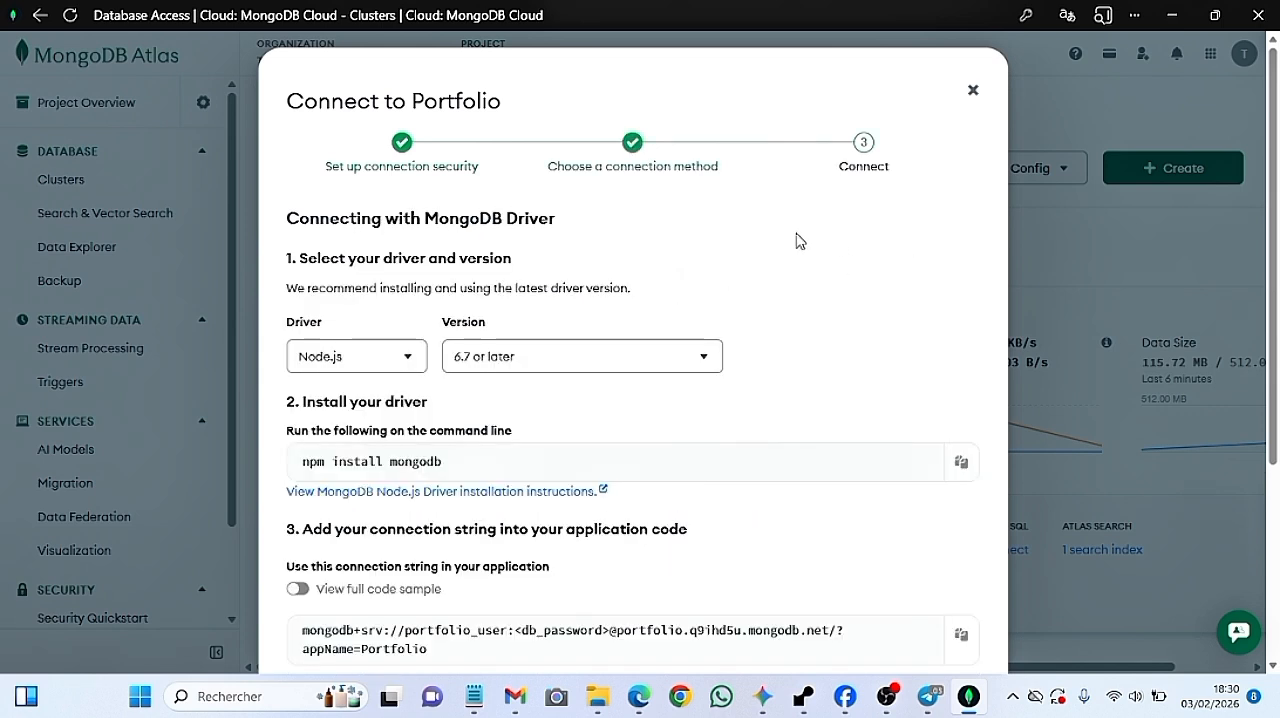
click(975, 93)
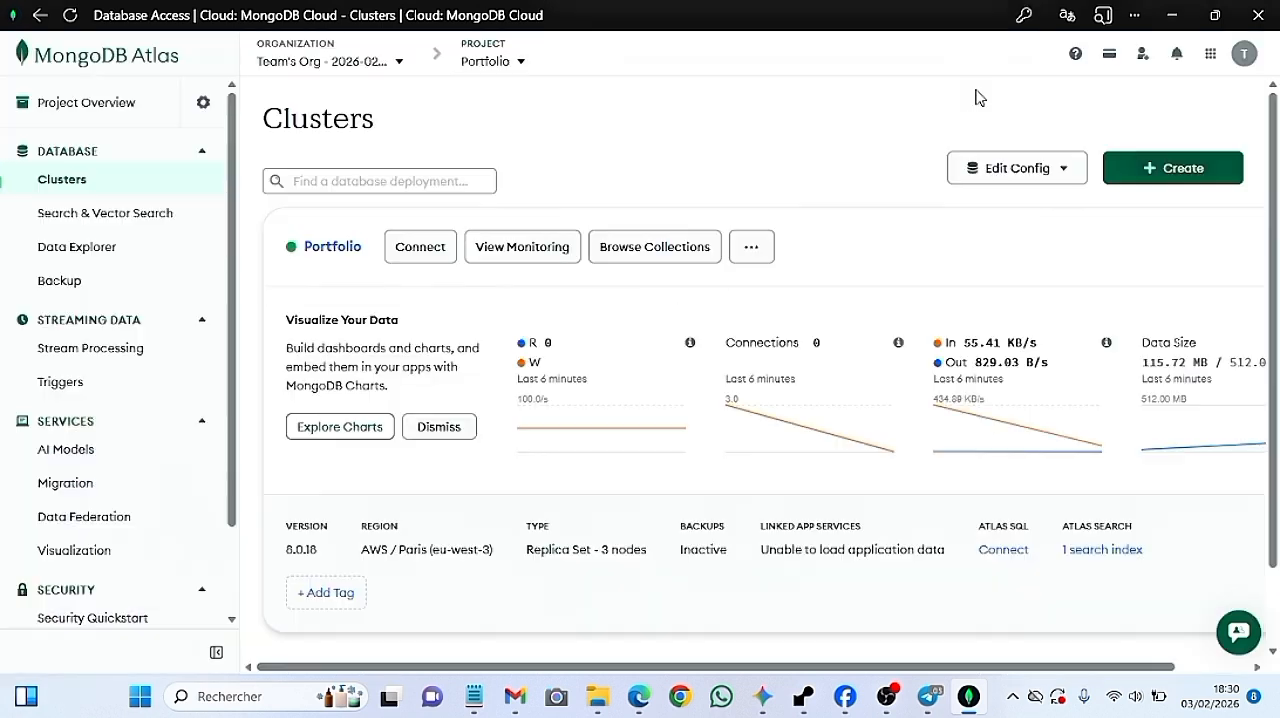
click(407, 246)
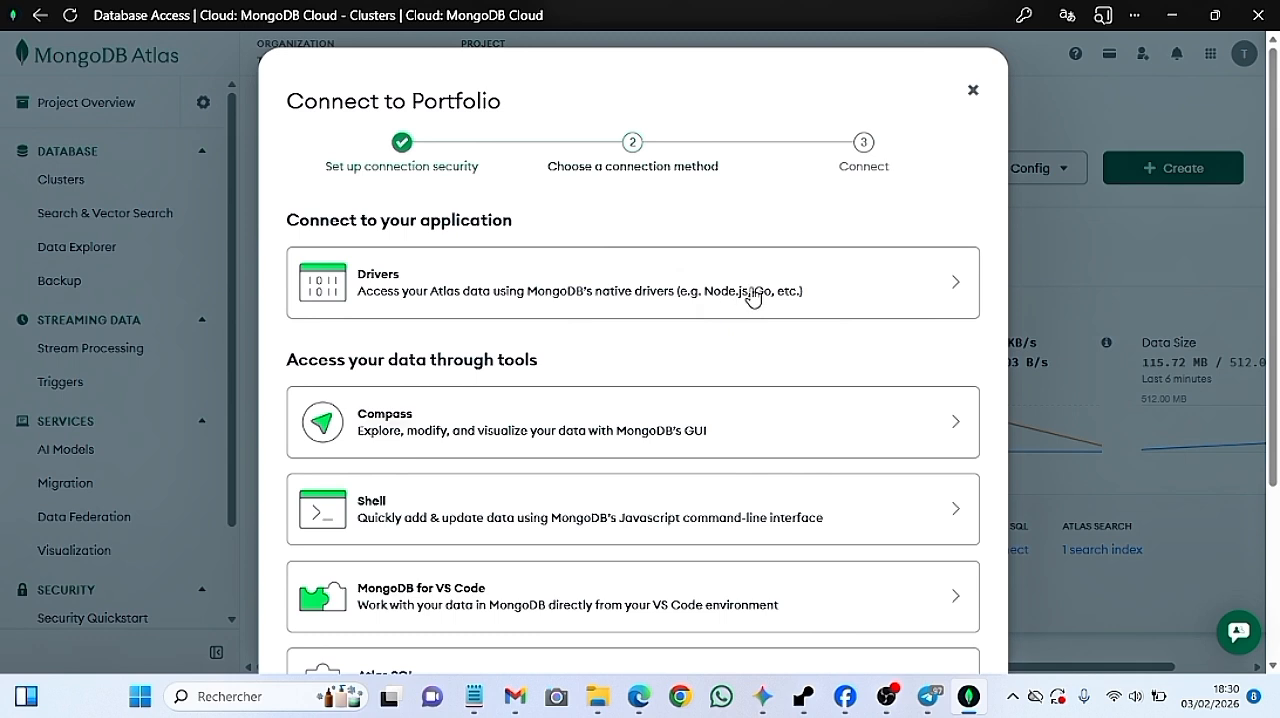
Switch to the Notepad plan and insert an empty line above "MongoDB.com" for a new note
click(472, 694)
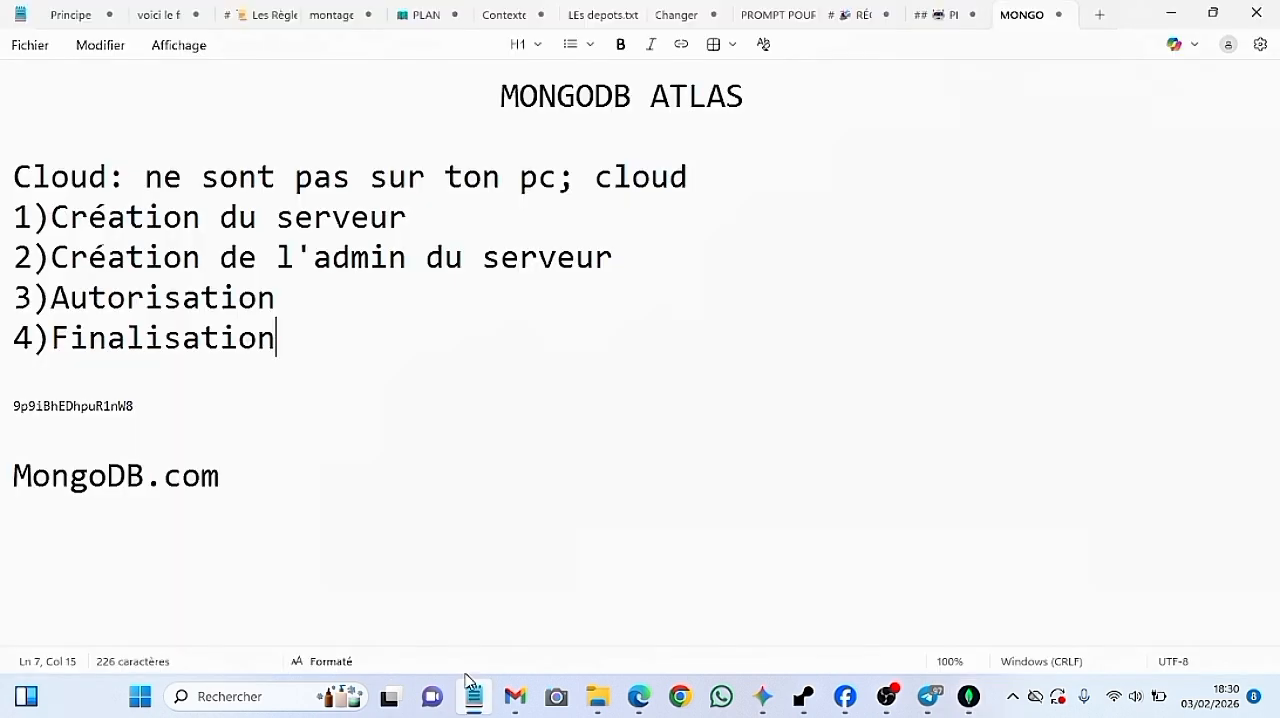
click(506, 440)
key(Return)
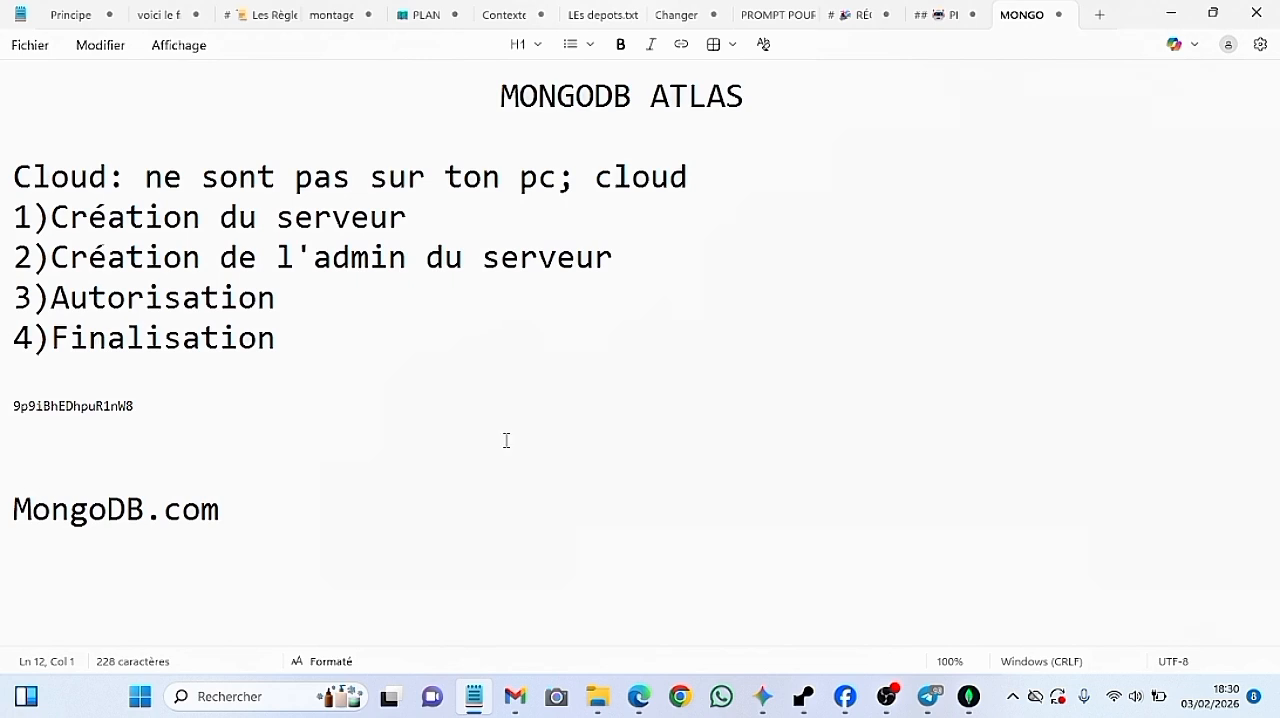
double_click(210, 510)
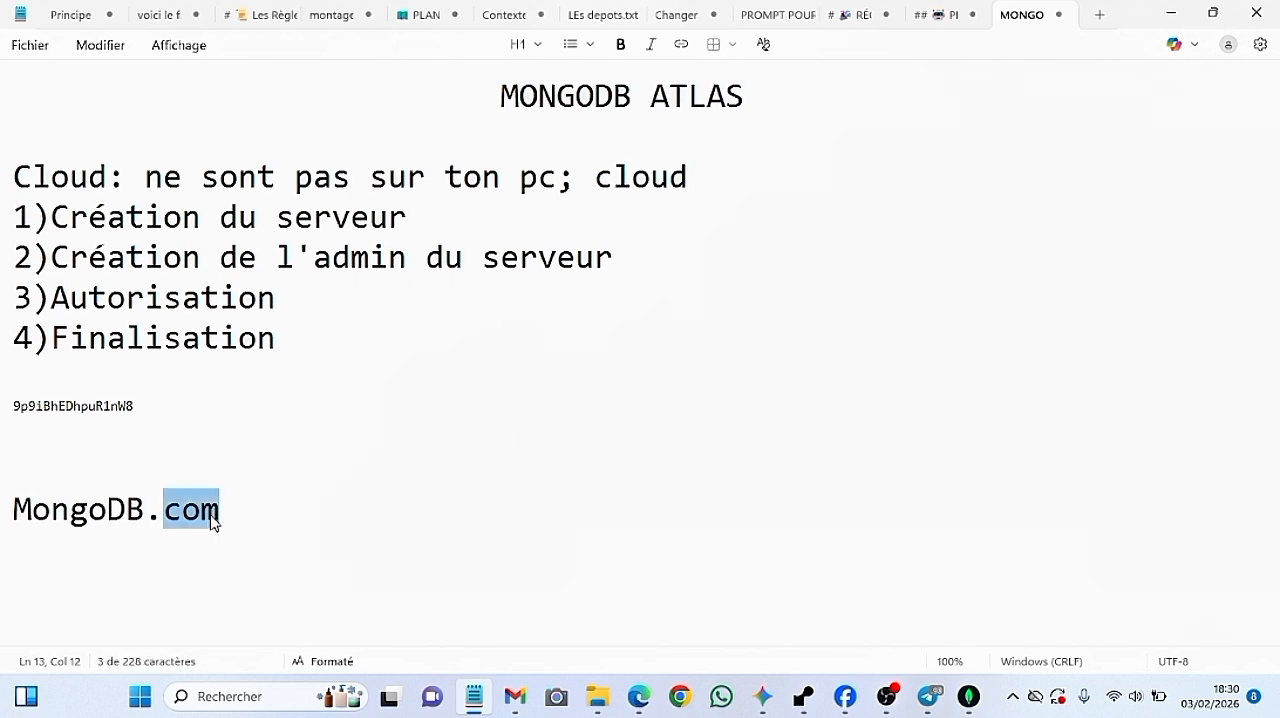
drag(226, 512, 14, 500)
click(122, 453)
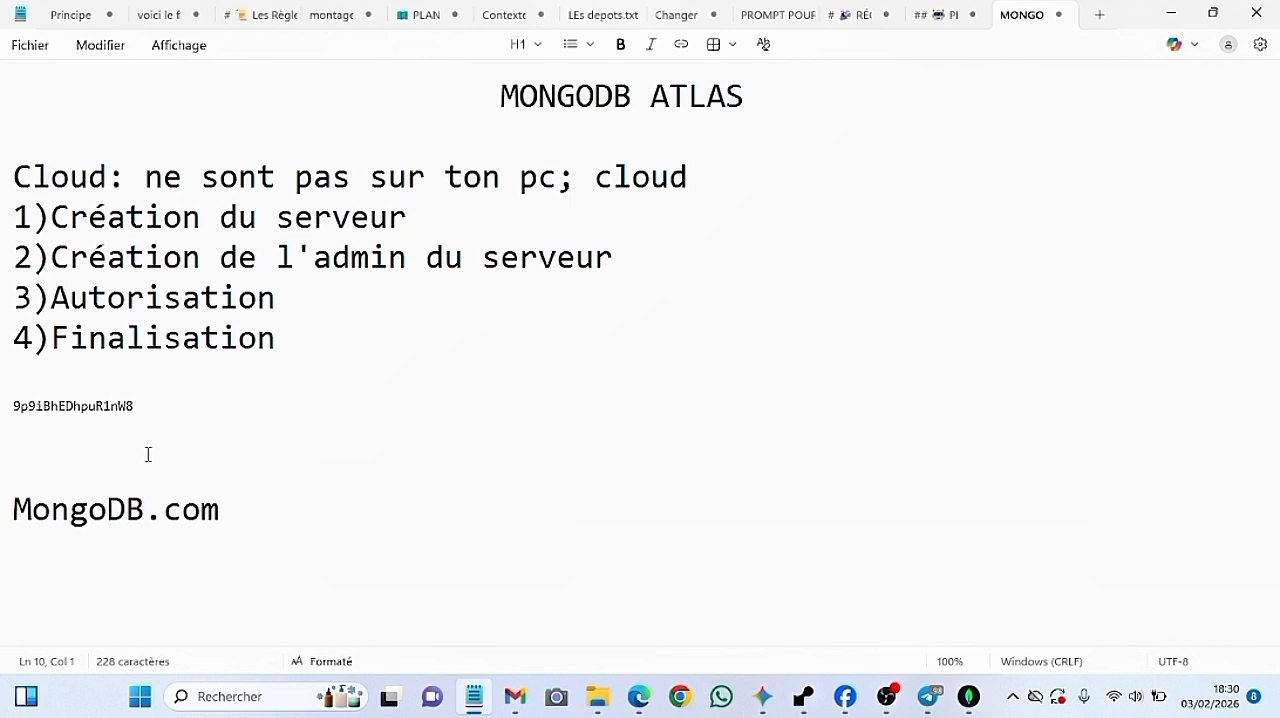
key(Down)
Start a note reading "MERN: MongoDB;" on the empty line above "MongoDB.com"
text(M)
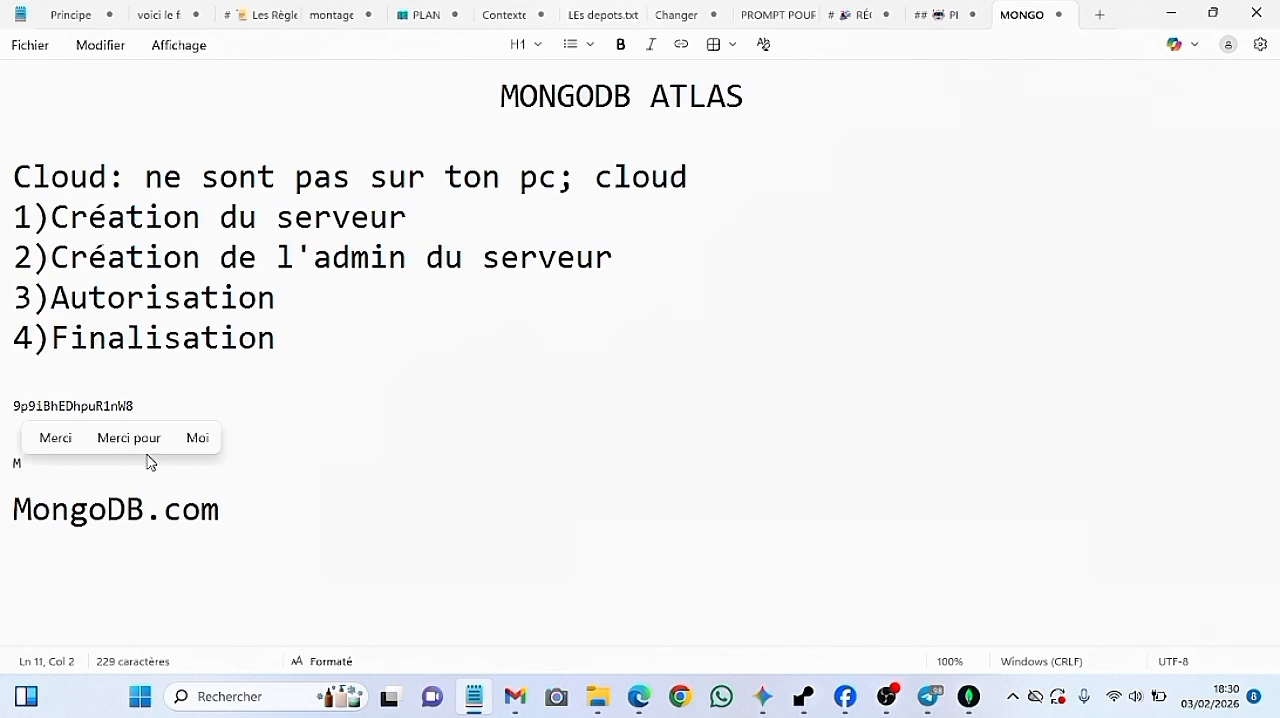
text(ERN)
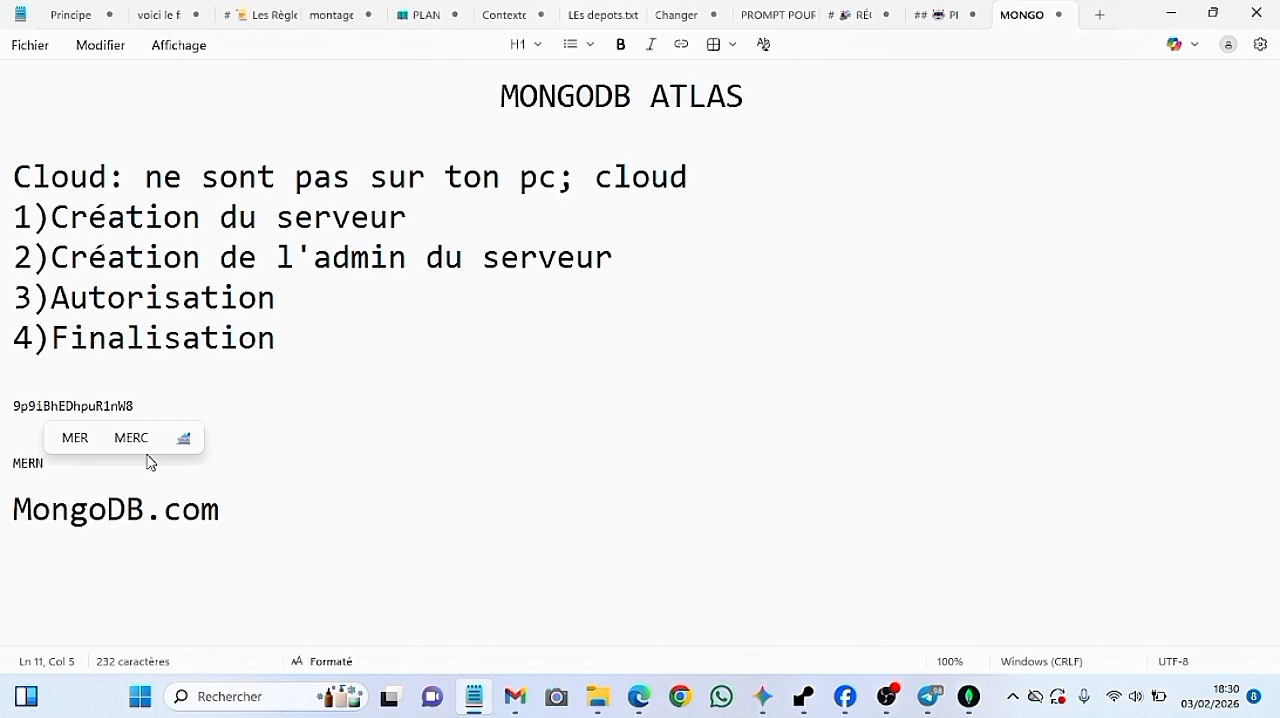
text(: M)
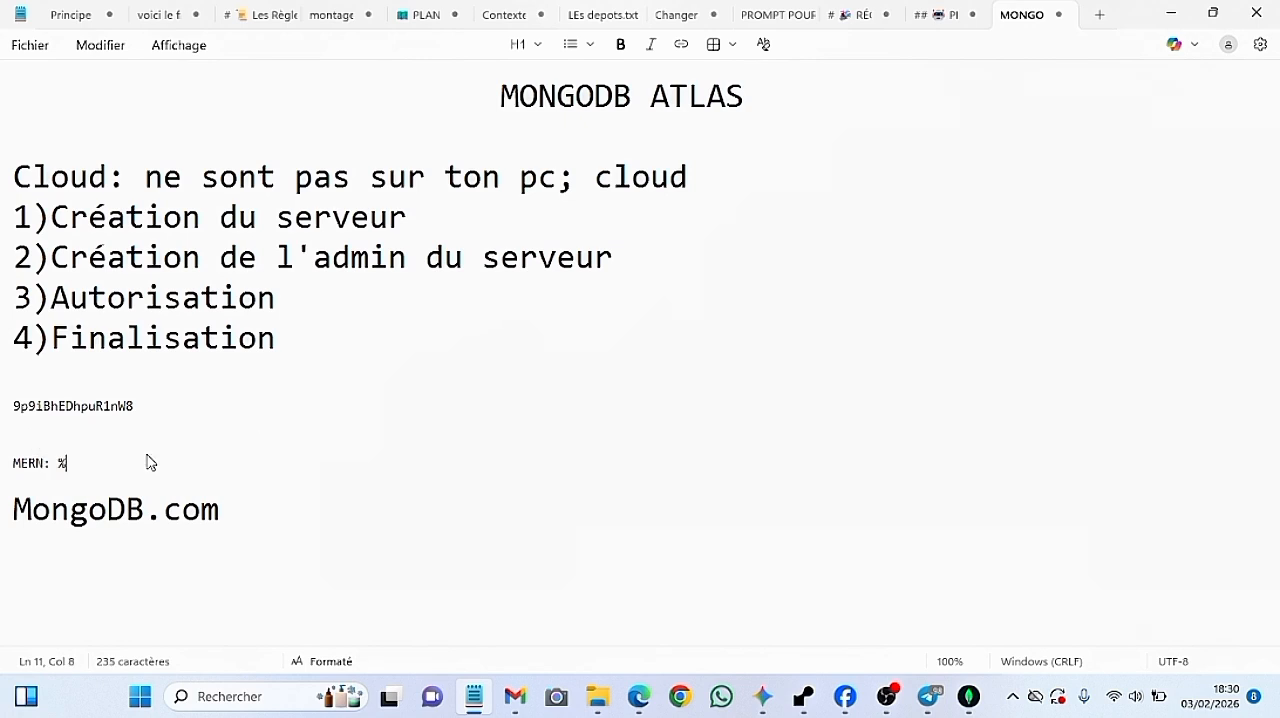
key(BackSpace)
text(Mo)
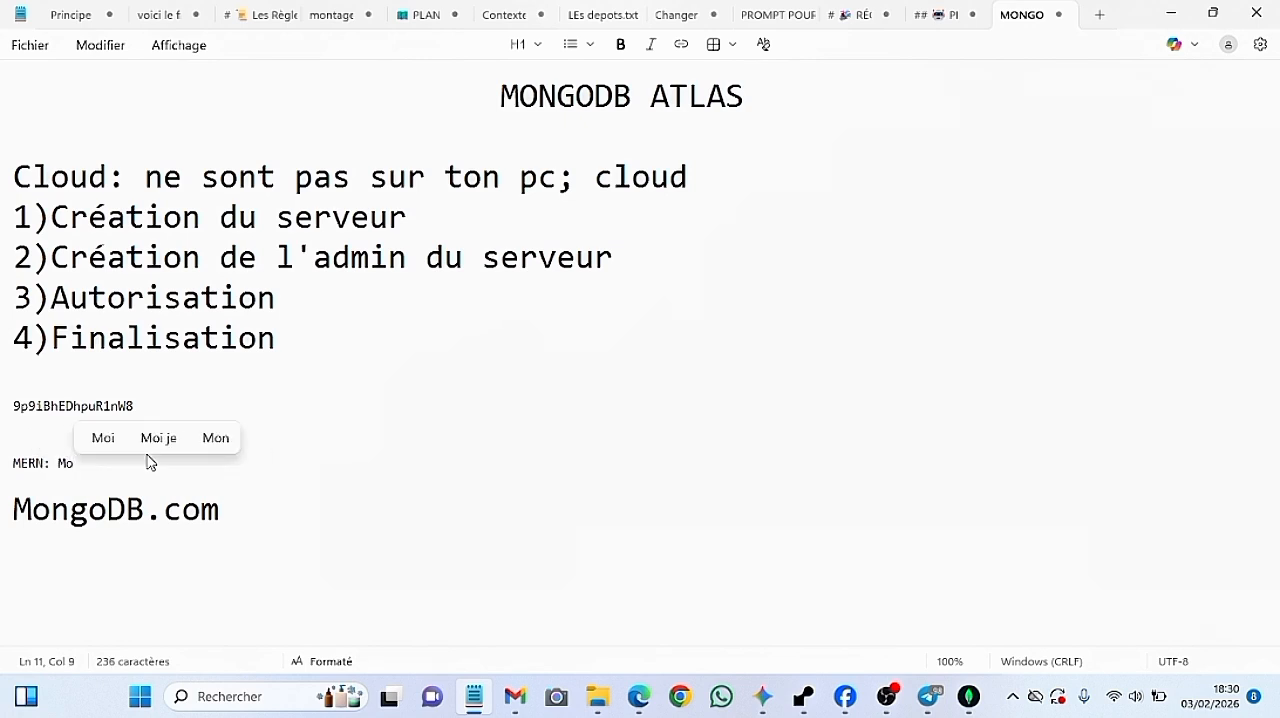
text(ngoD)
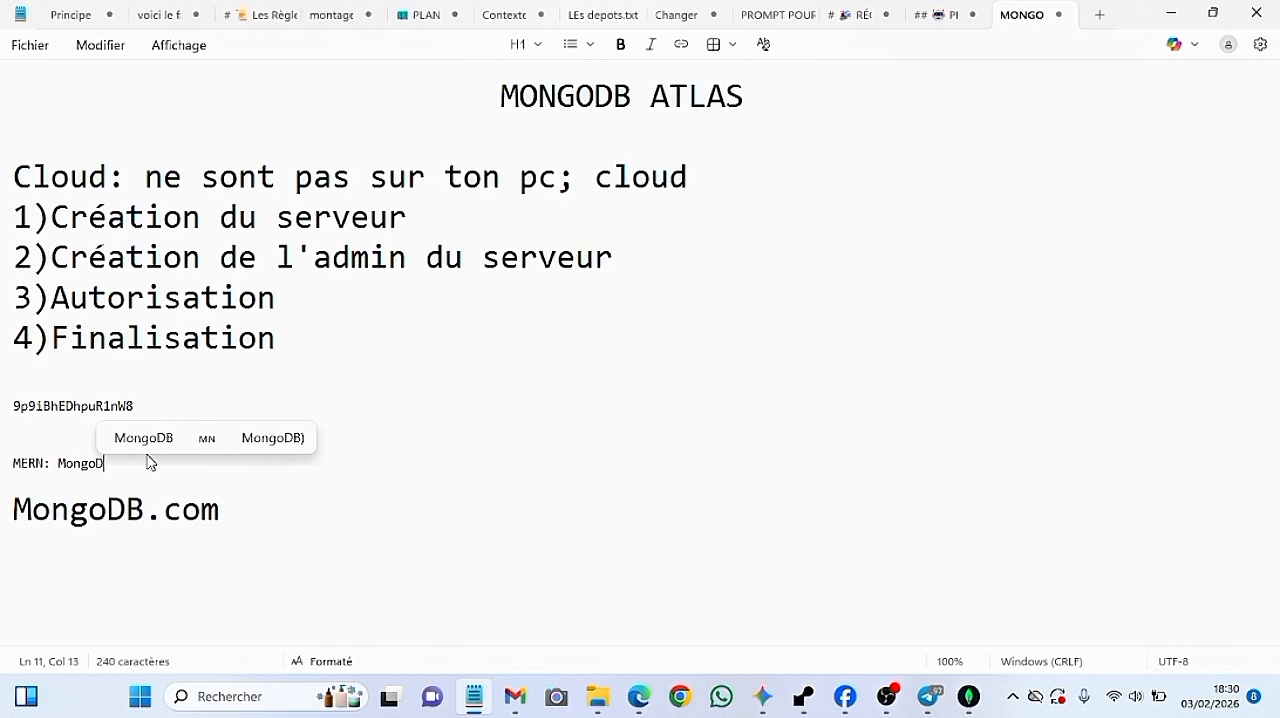
text(B; )
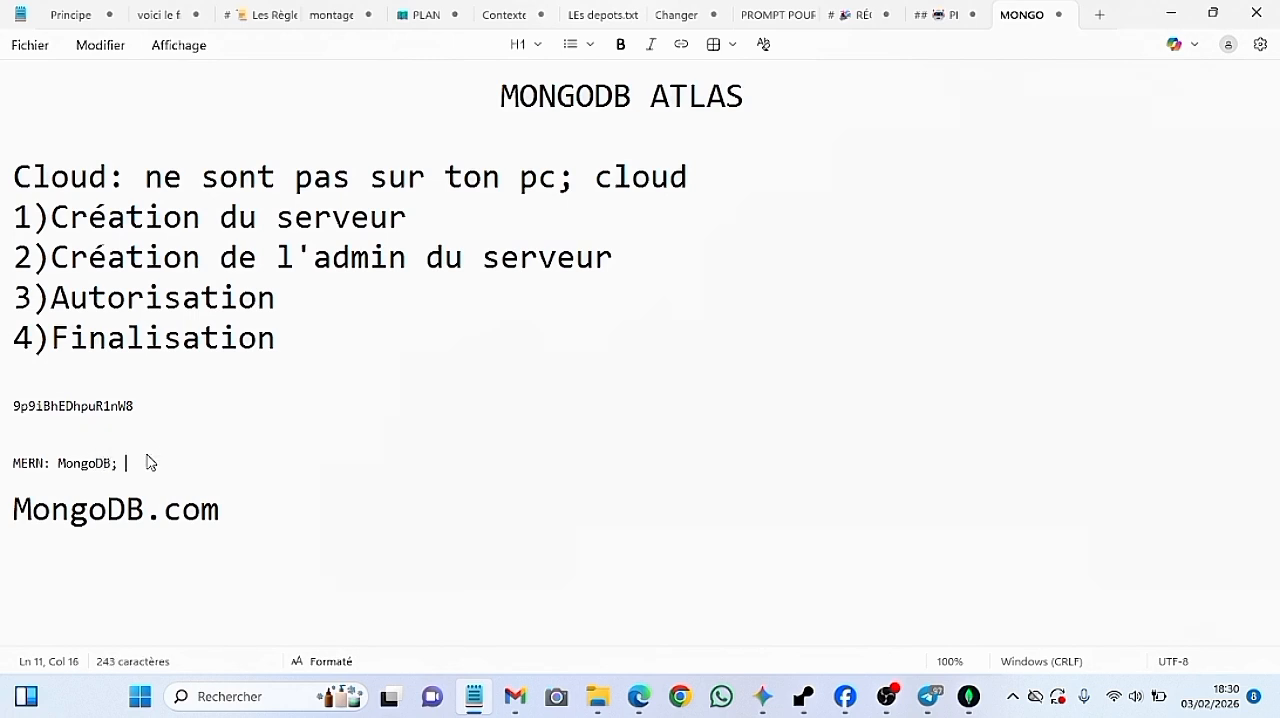
text(Express)
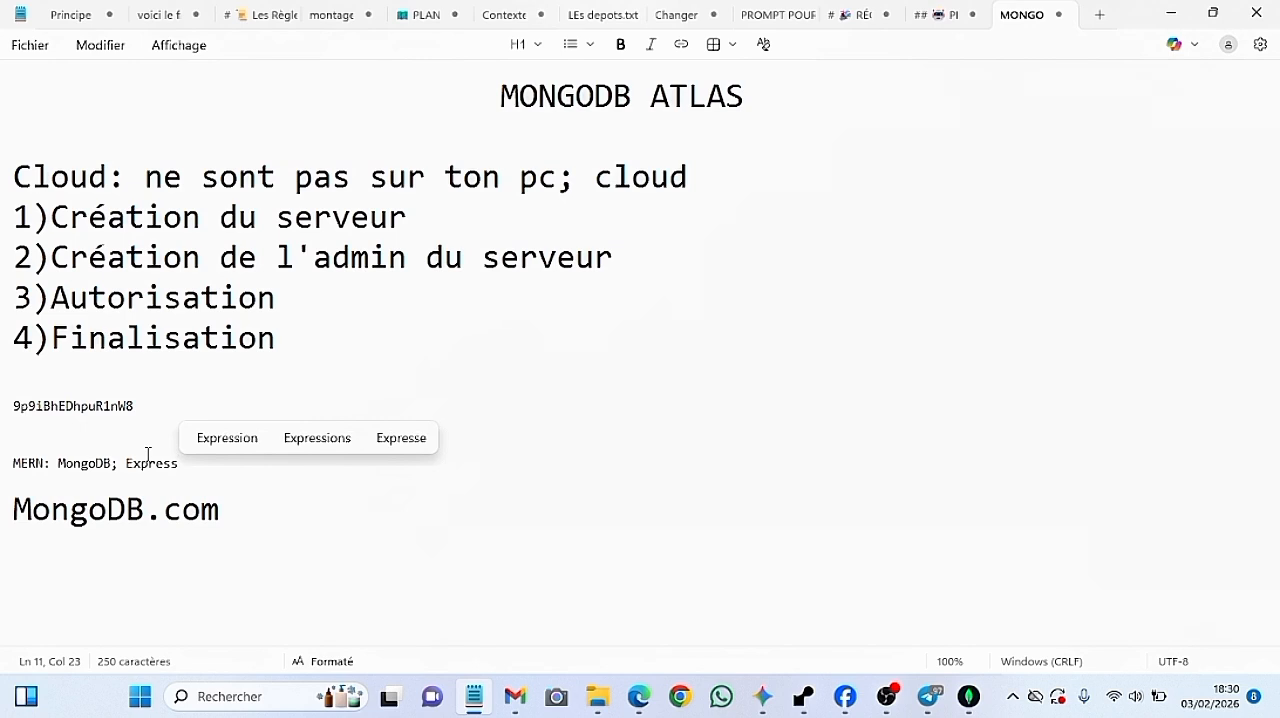
text(, )
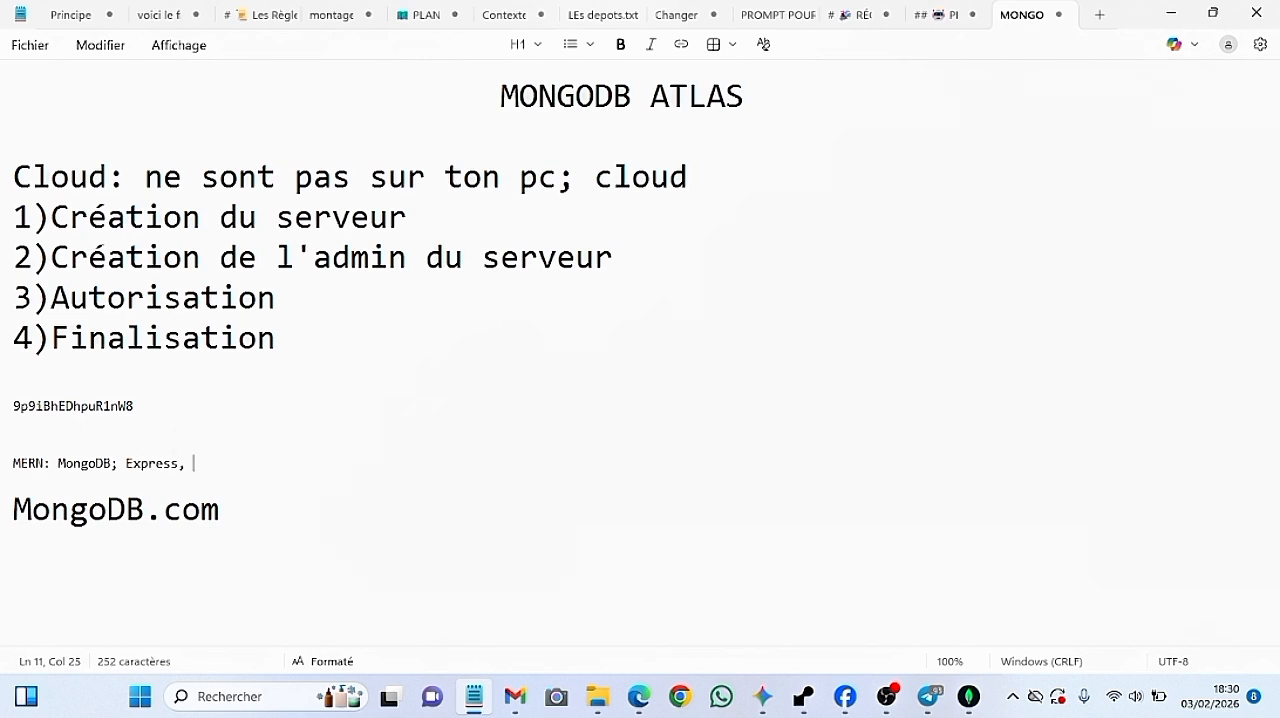
text(react,)
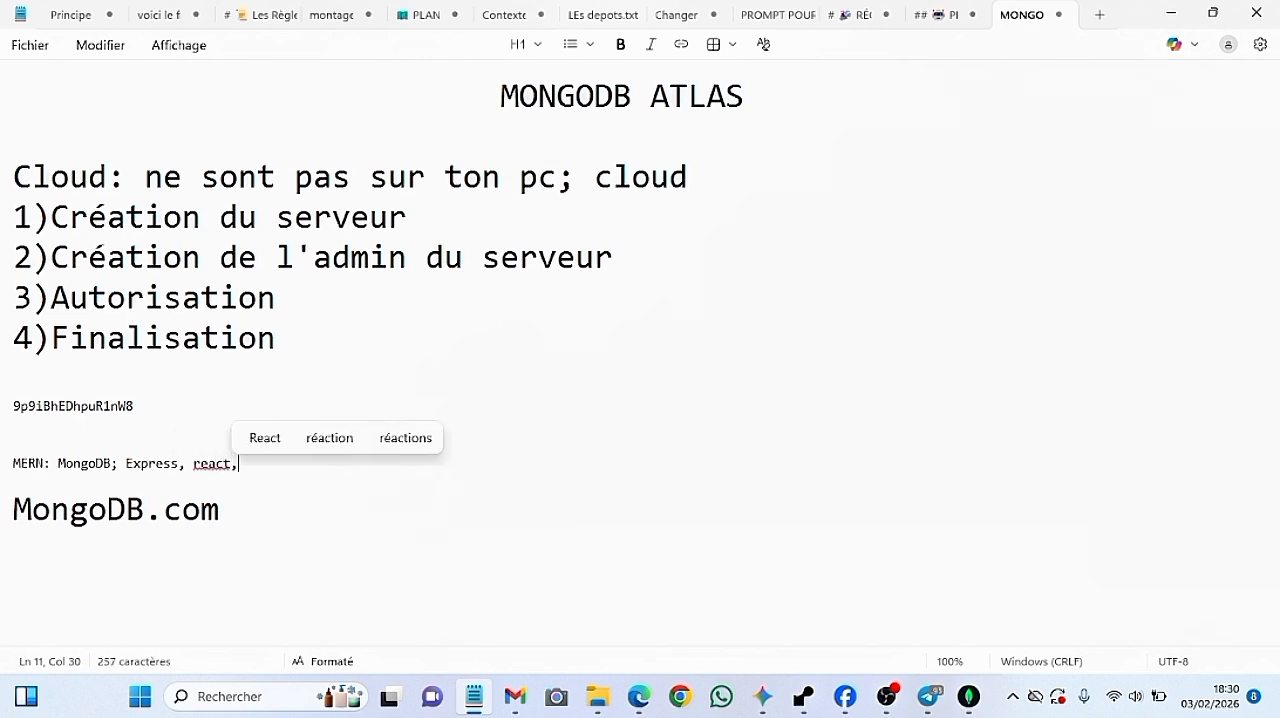
text( Node.js)
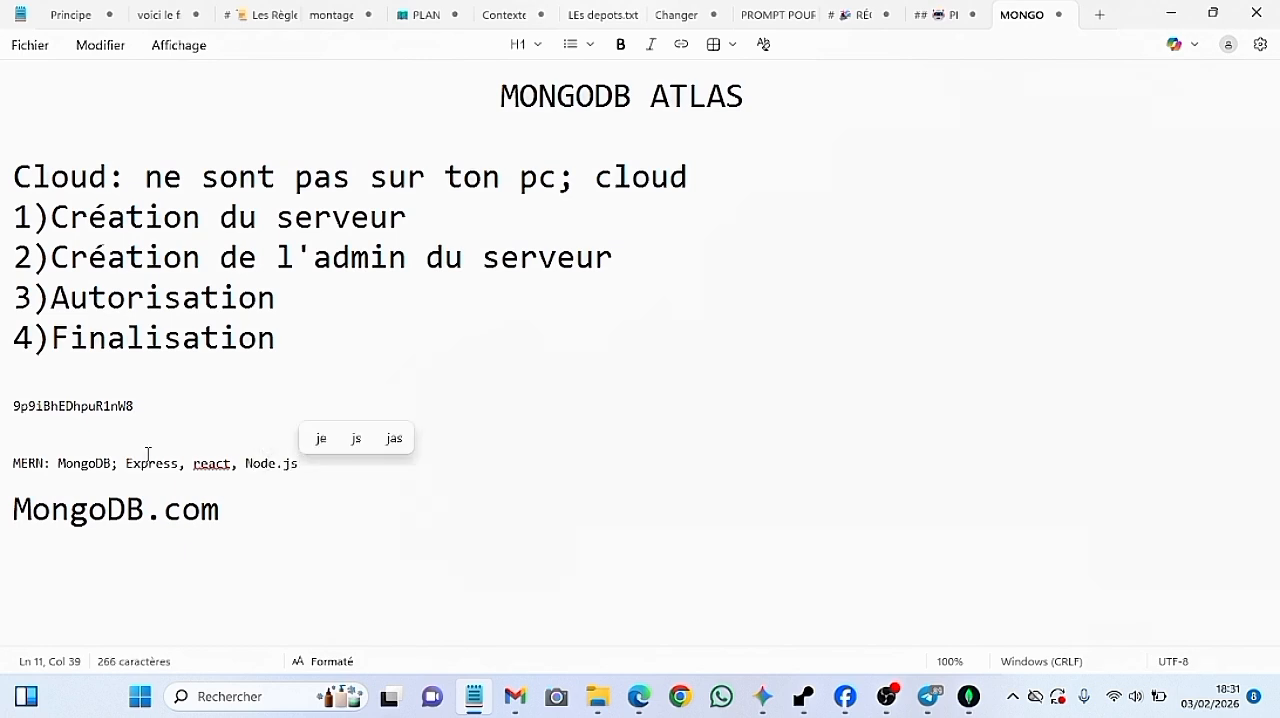
Complete the MERN note with "Express, React, Node.js", capitalising React
click(203, 462)
key(BackSpace)
text(R)
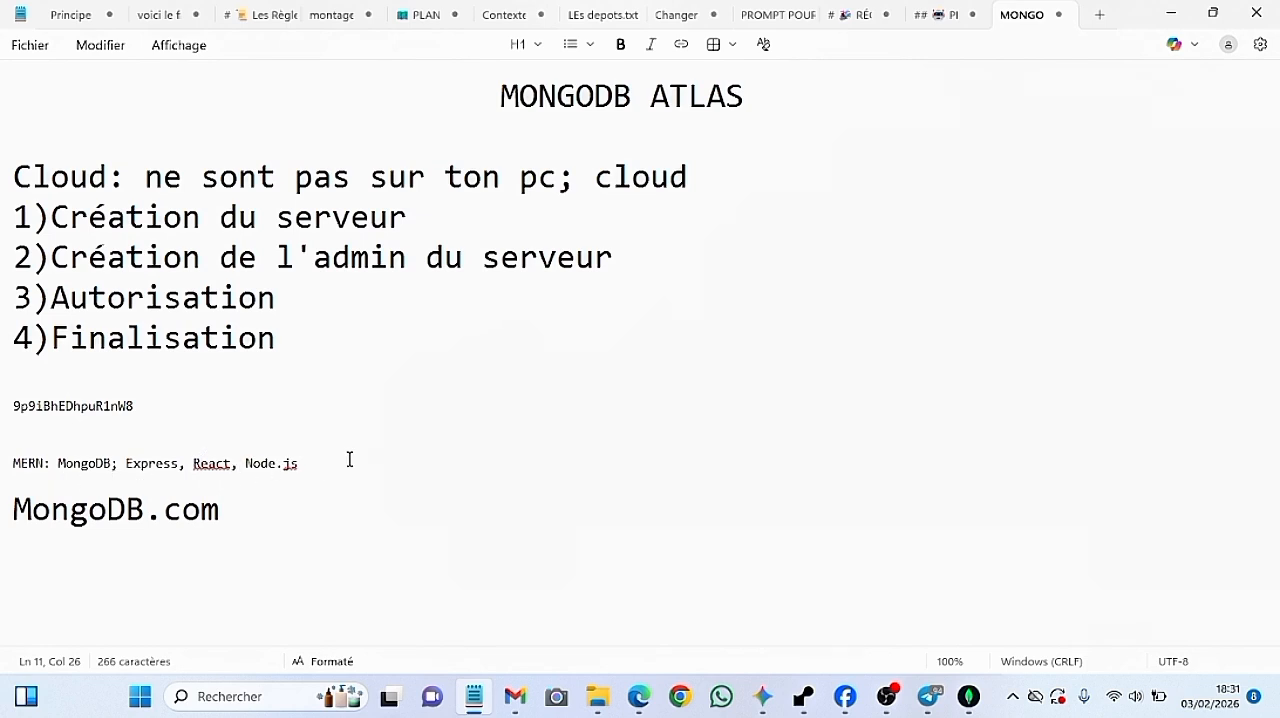
drag(126, 464, 312, 467)
click(313, 462)
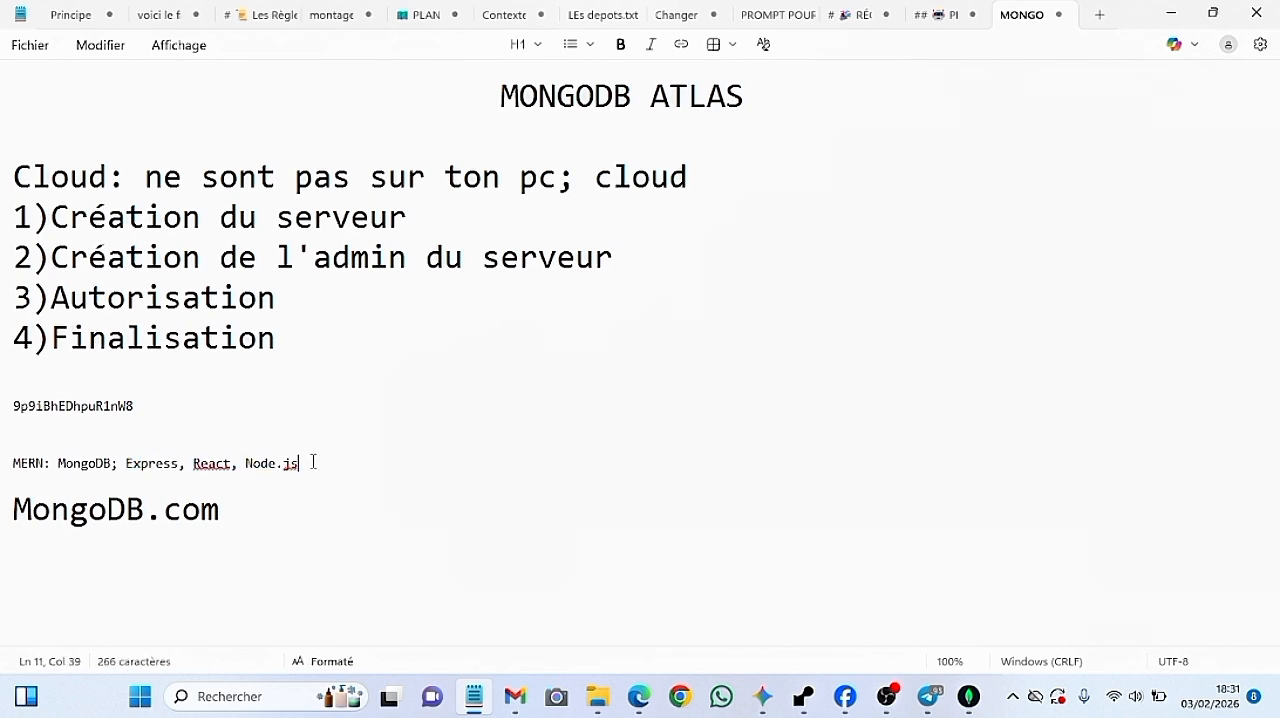
Return to MongoDB Atlas, choose Drivers as Portfolio's connection method, copy the Node.js connection string and finish the connection setup
click(1179, 24)
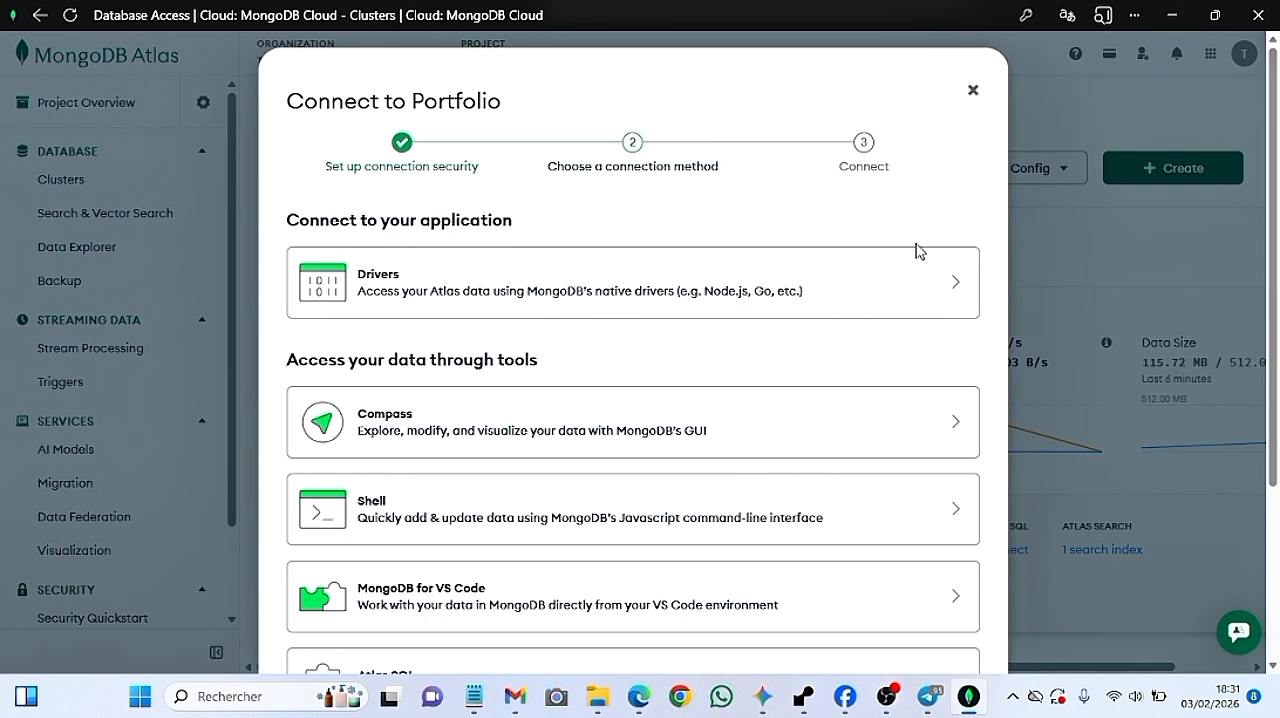
click(891, 281)
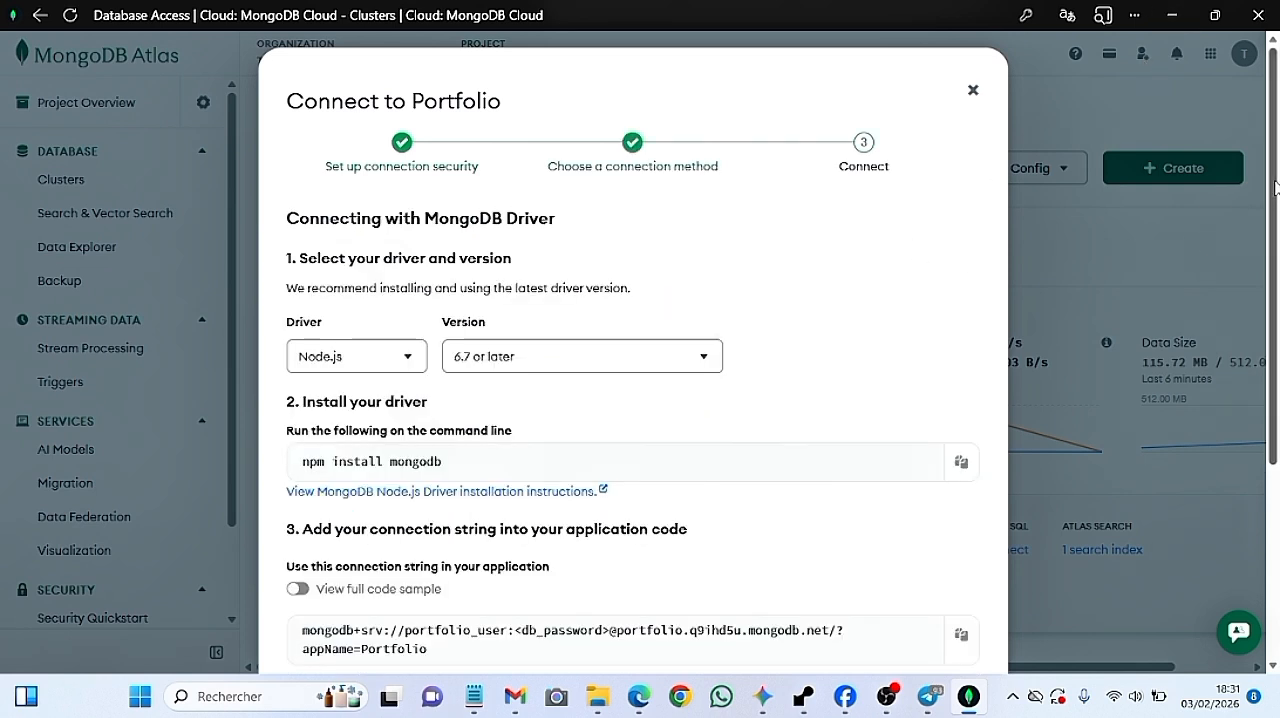
drag(1276, 190, 1278, 386)
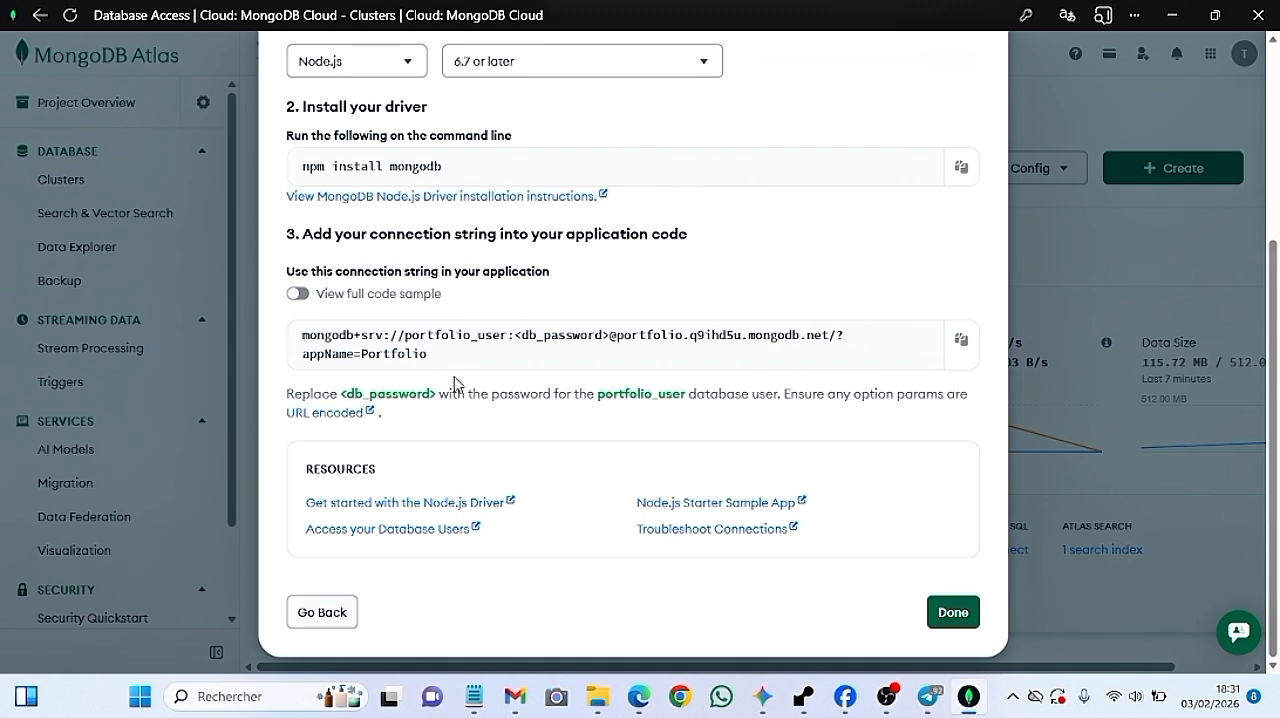
click(961, 341)
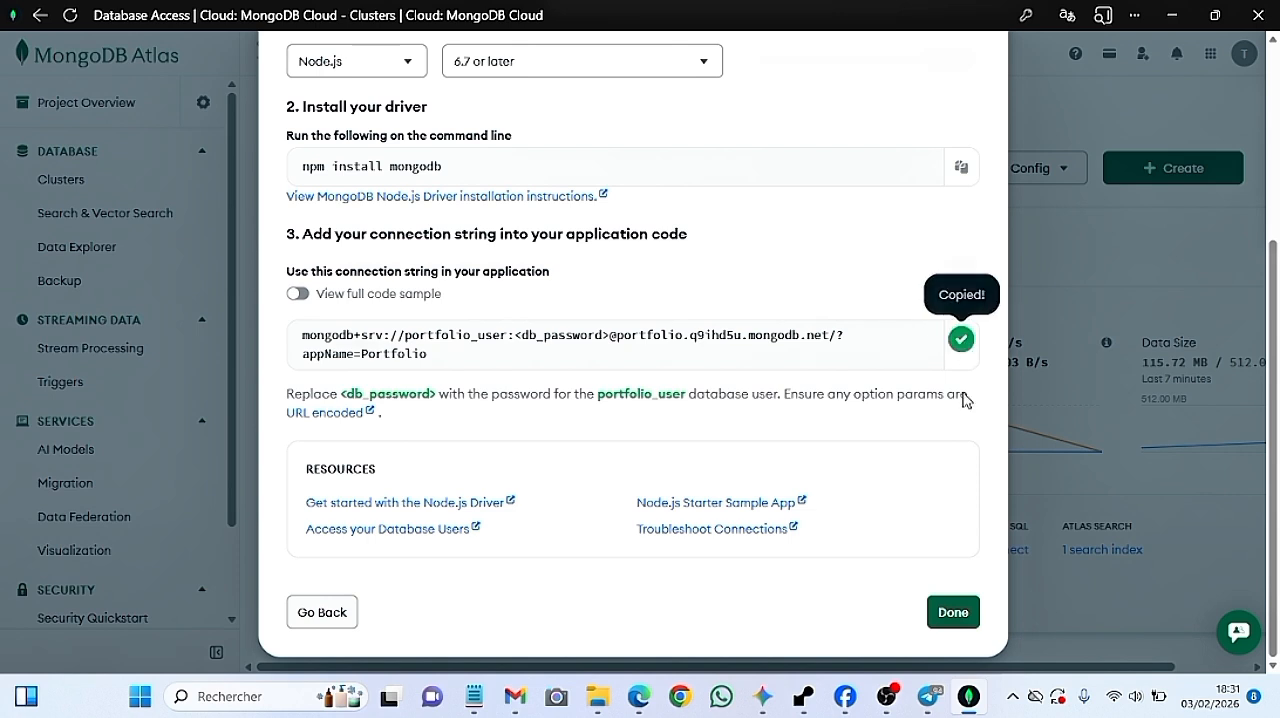
click(952, 613)
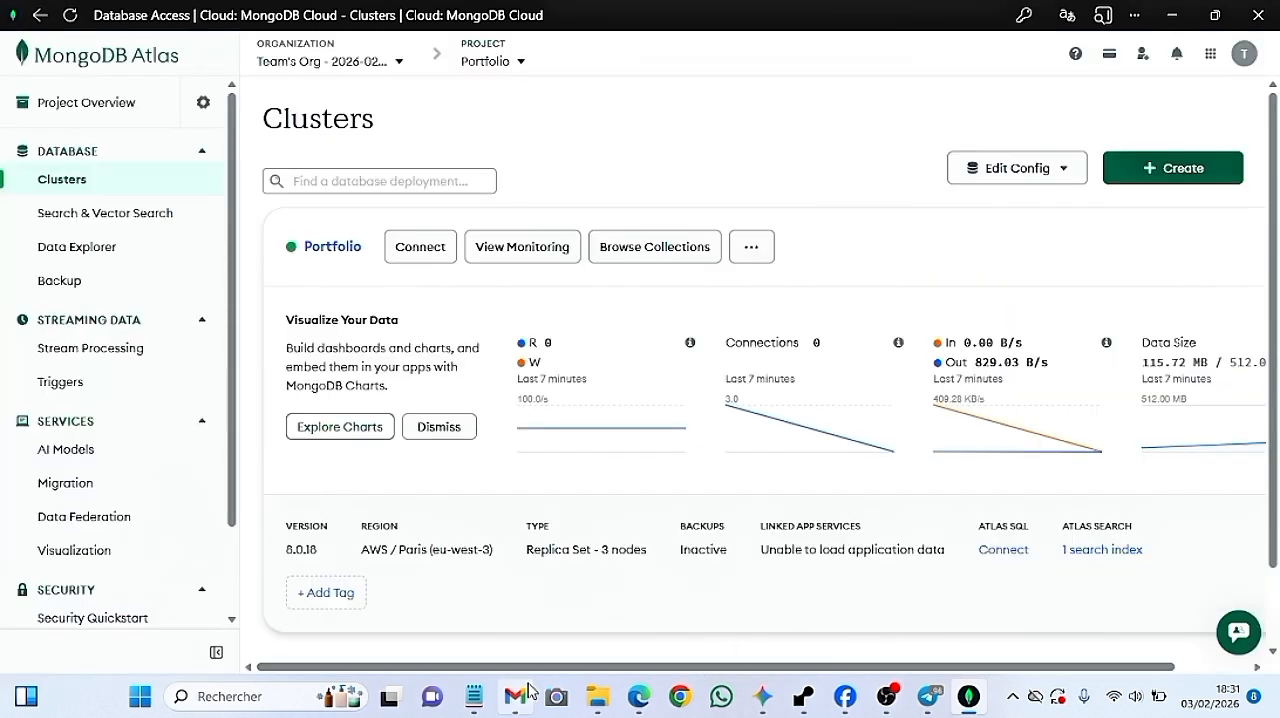
Switch to Notepad and paste the copied connection string beneath the MERN note, separated by blank lines
click(478, 700)
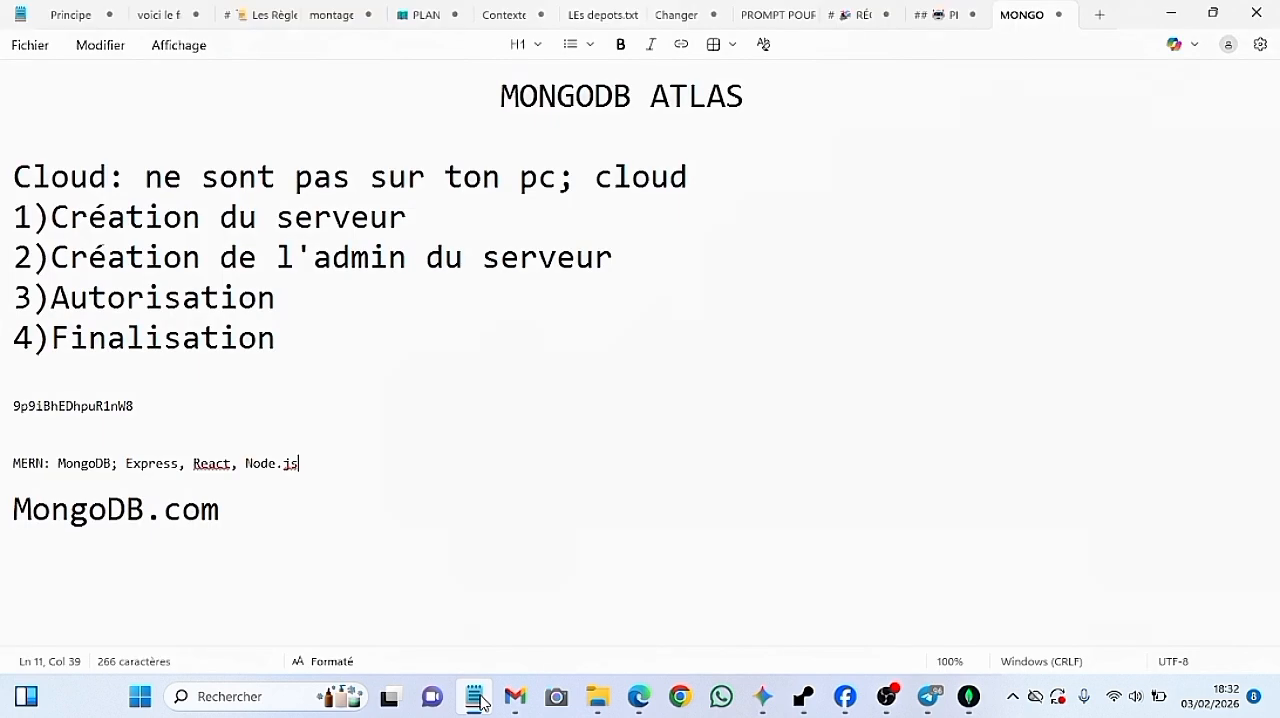
key(Return)
key(Return)
key(Return)
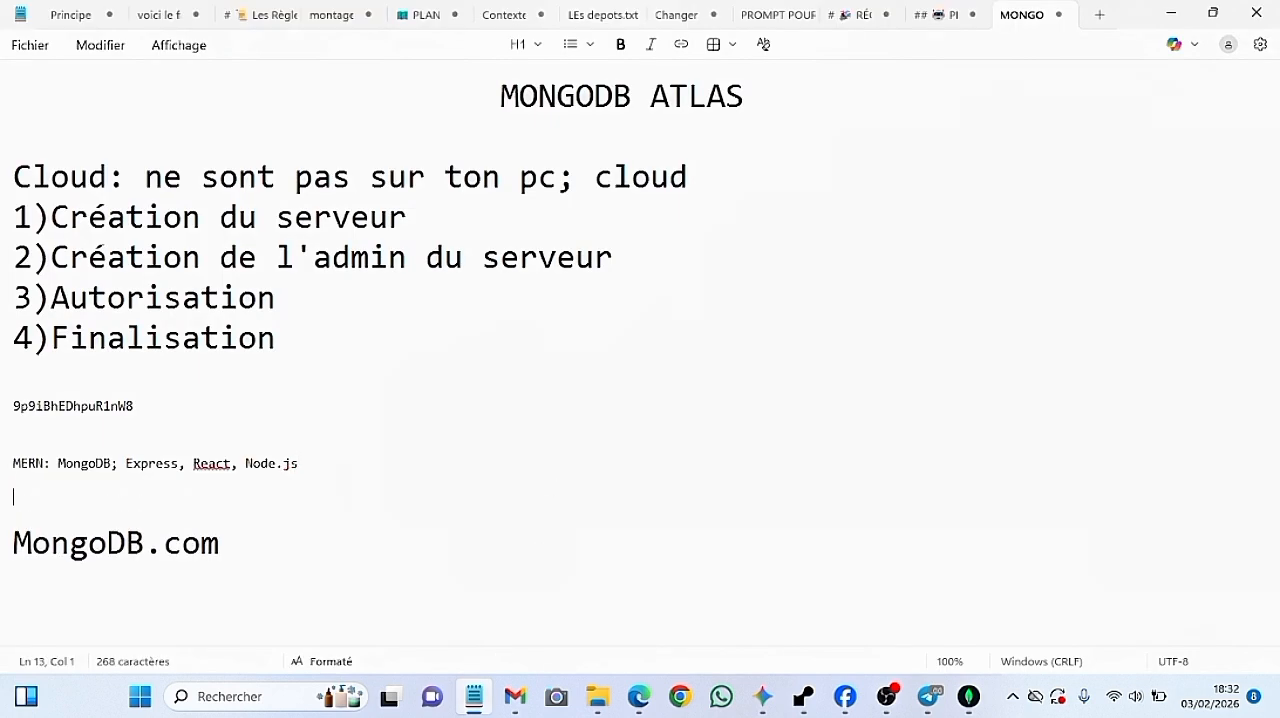
key(ctrl+v)
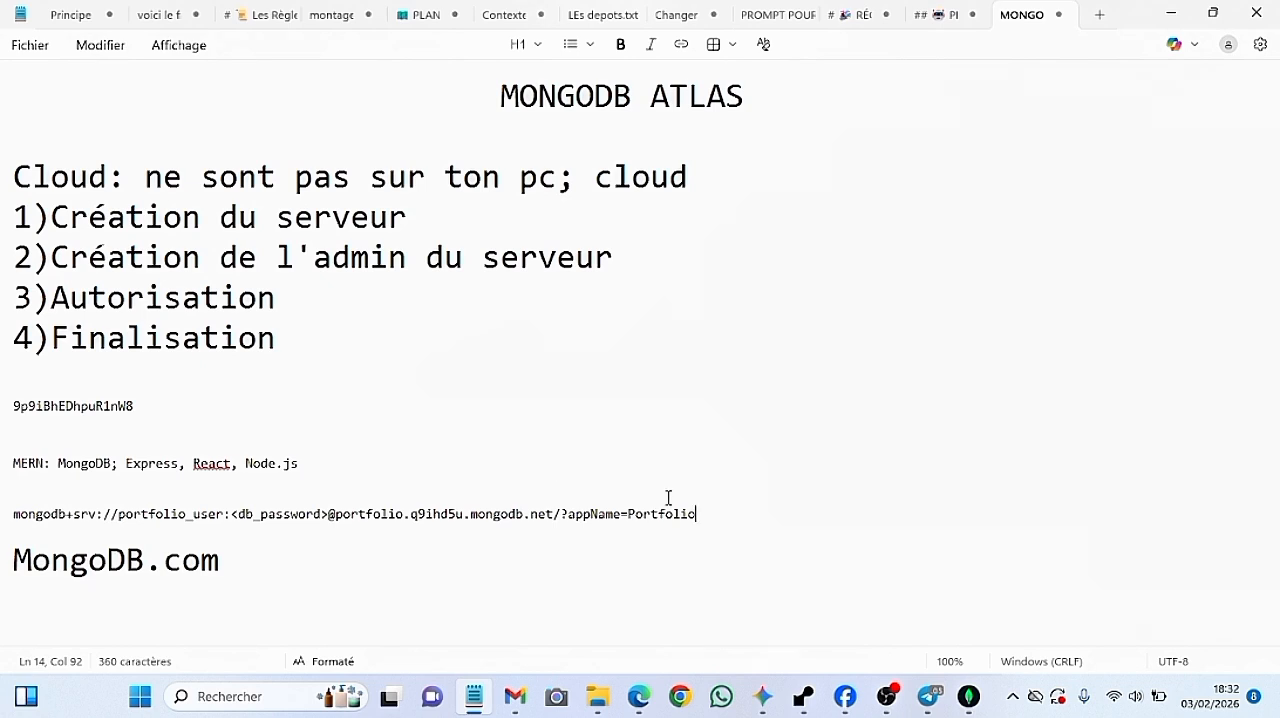
triple_click(703, 517)
click(703, 517)
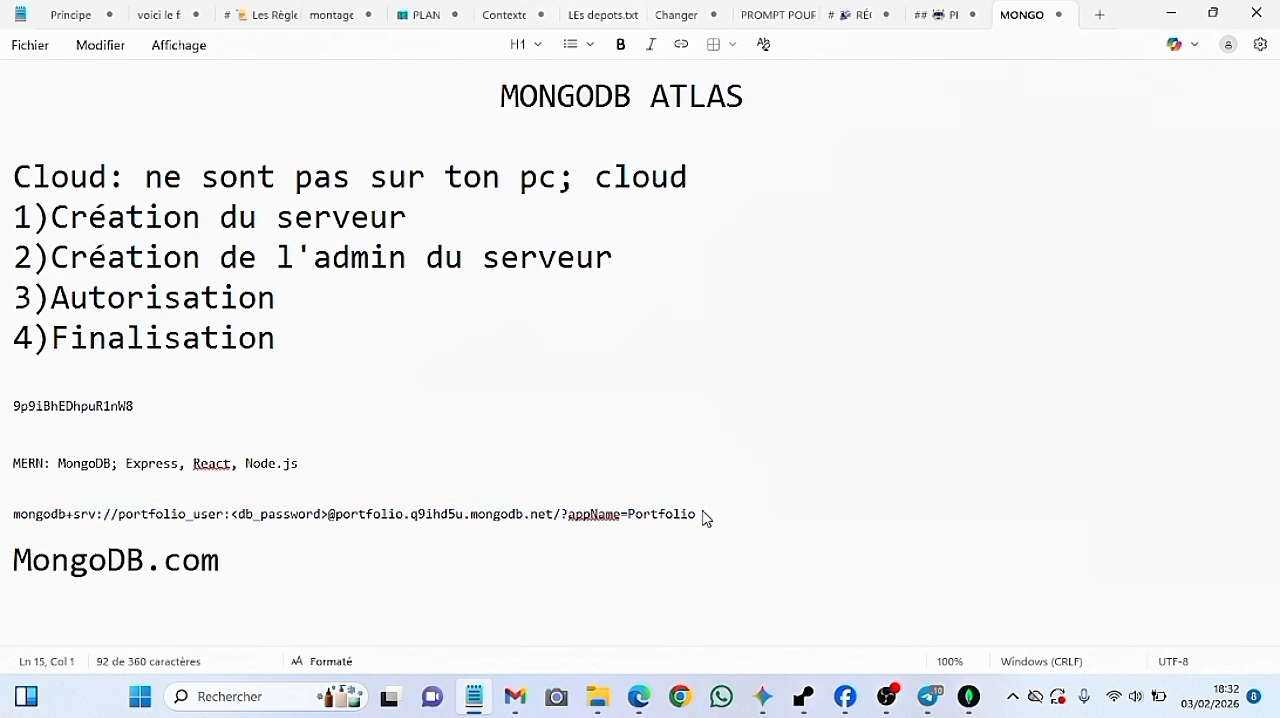
click(717, 471)
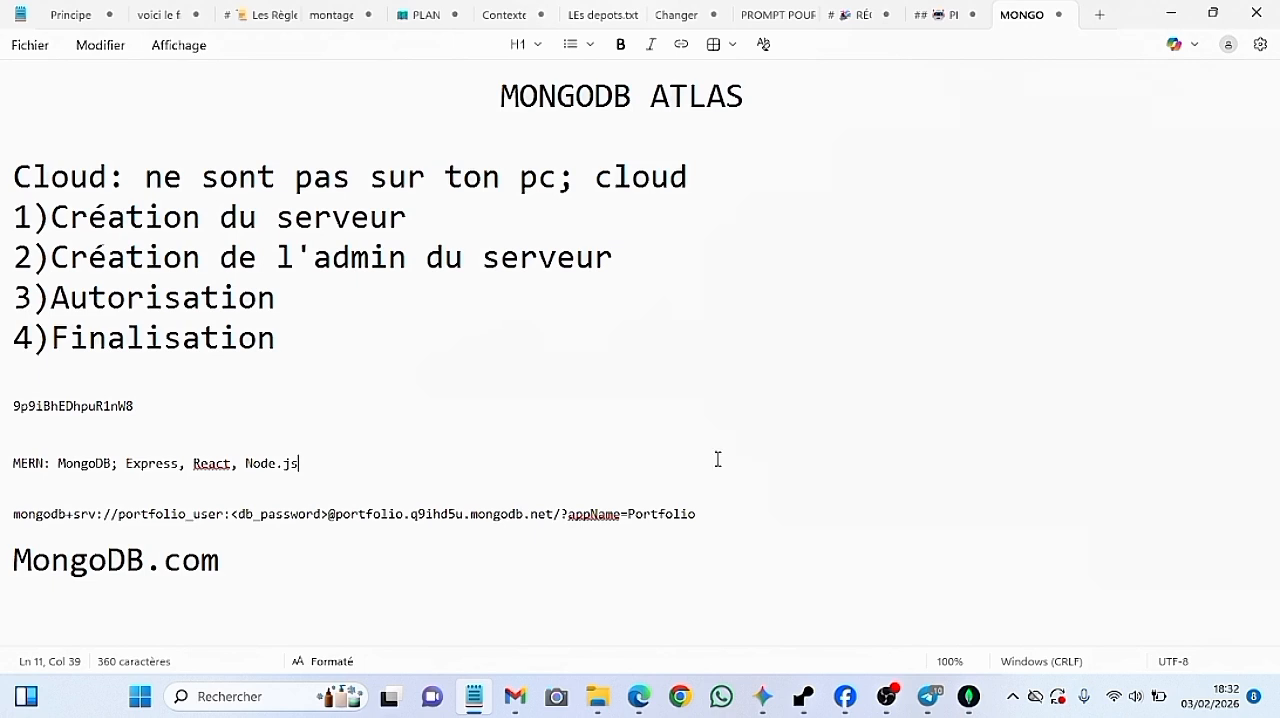
triple_click(715, 515)
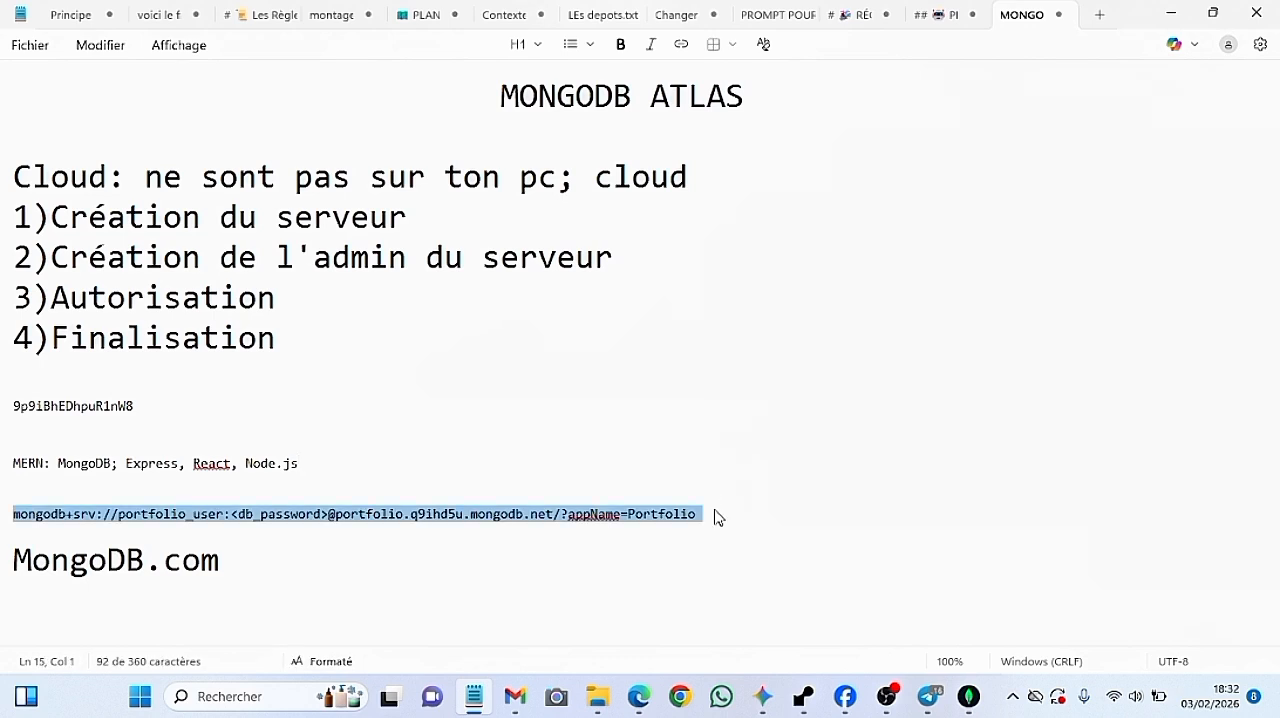
click(715, 515)
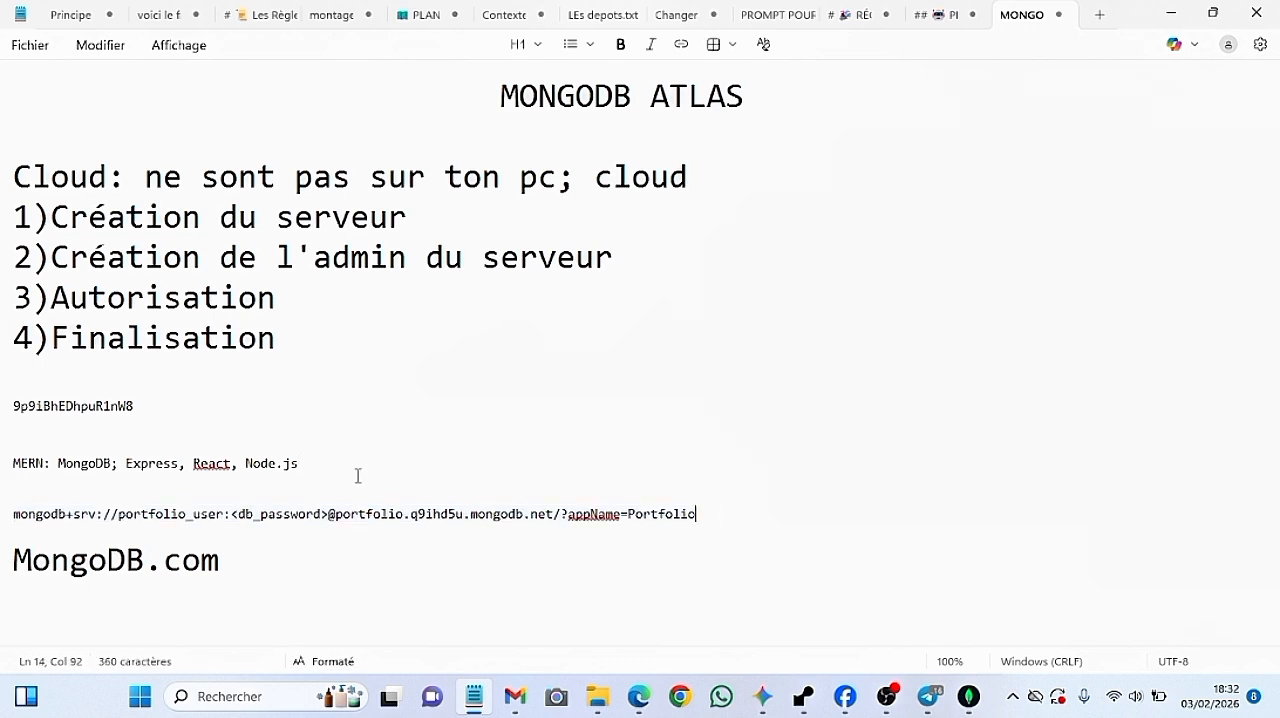
click(328, 513)
drag(328, 513, 230, 514)
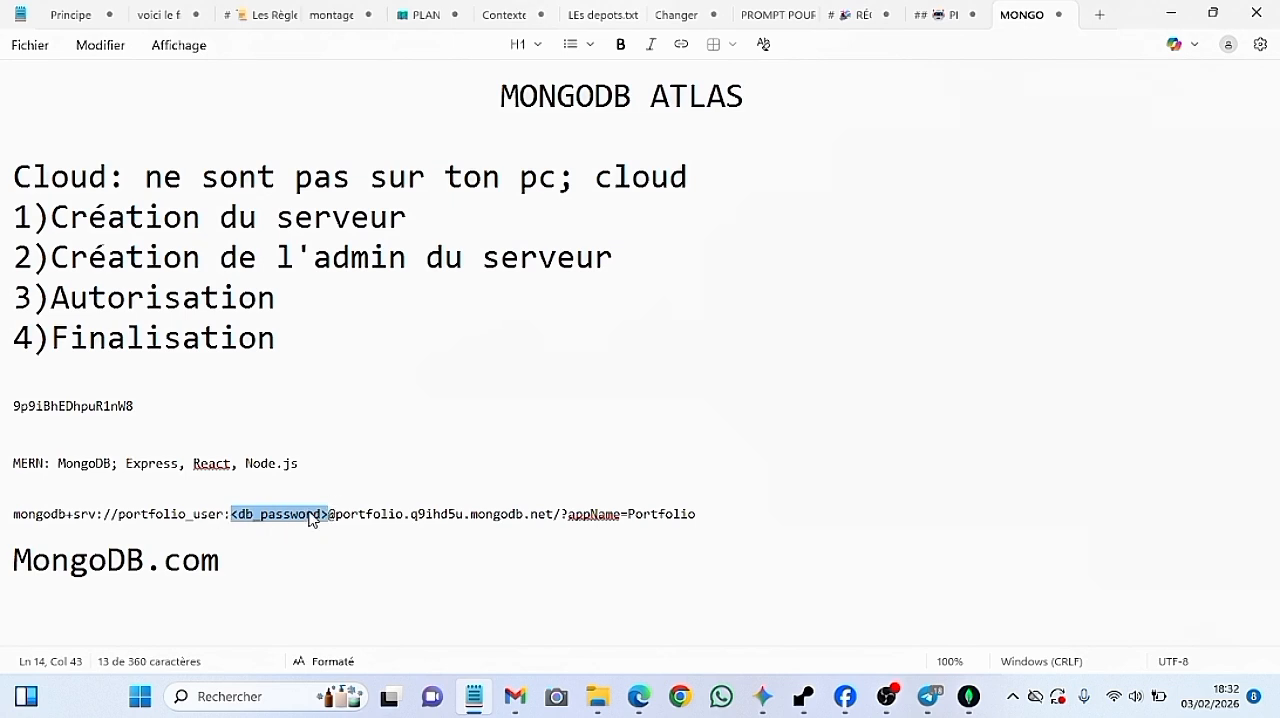
key(BackSpace)
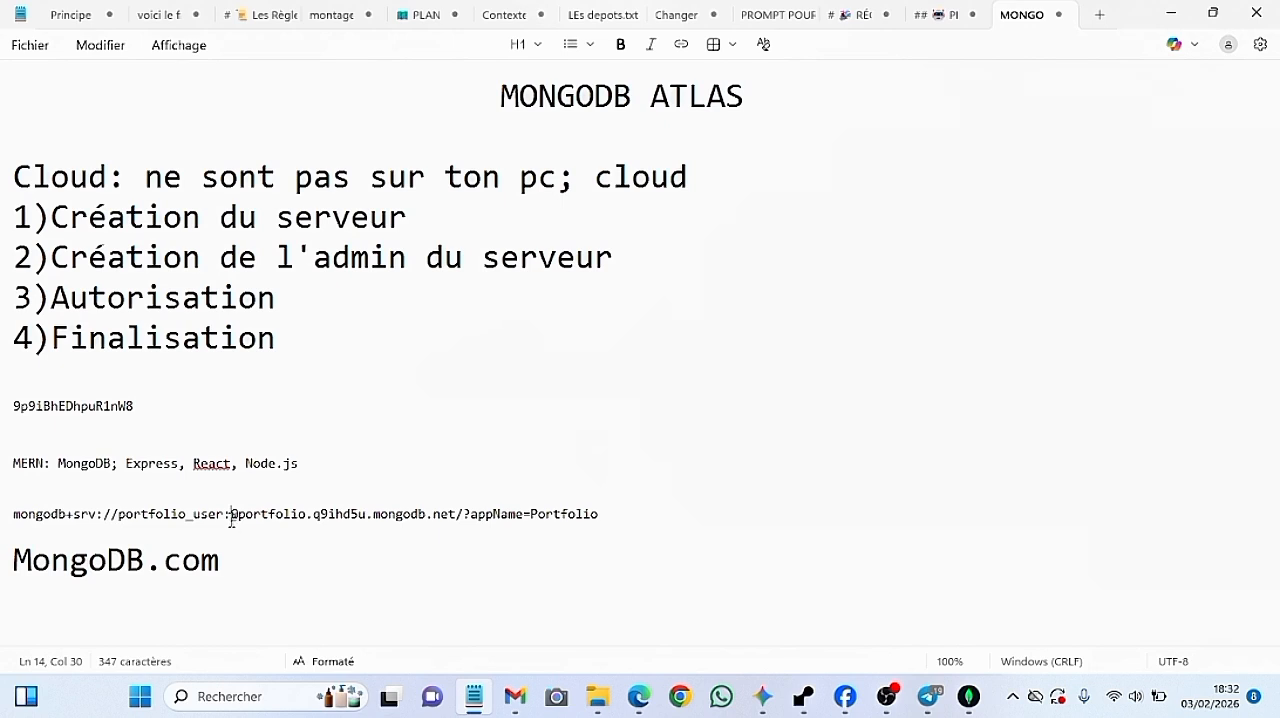
drag(142, 406, 142, 414)
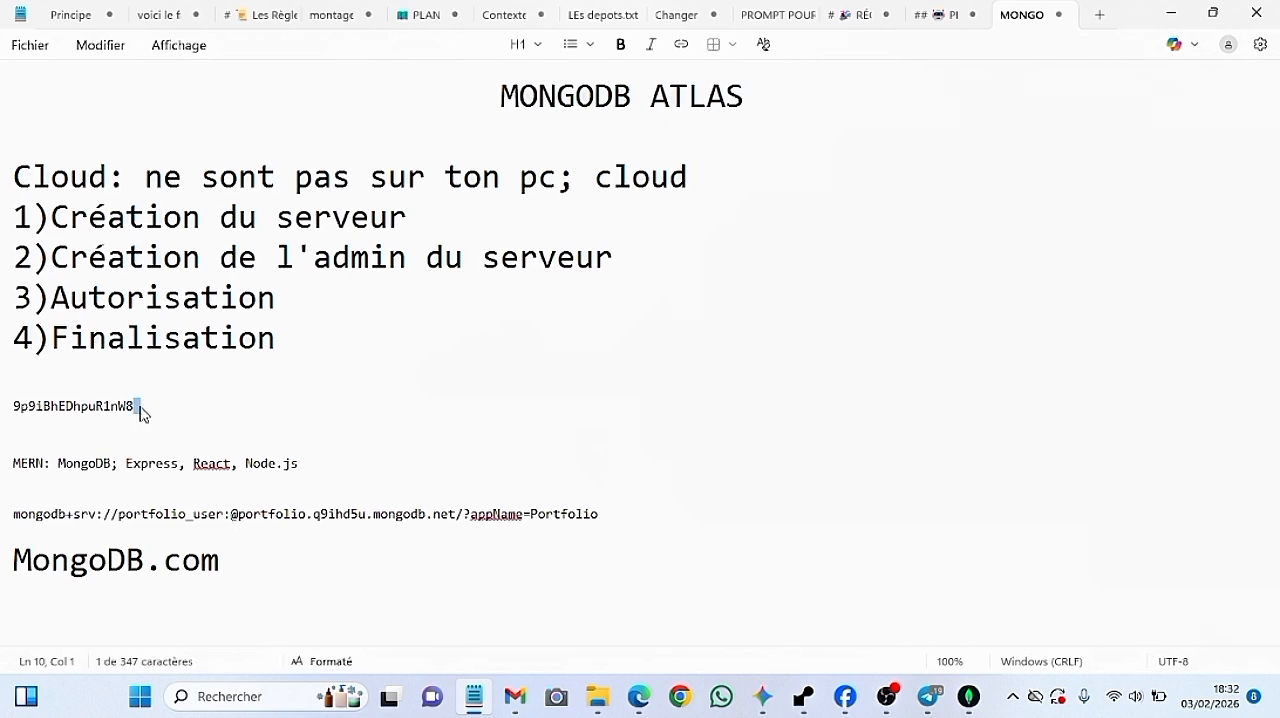
double_click(142, 414)
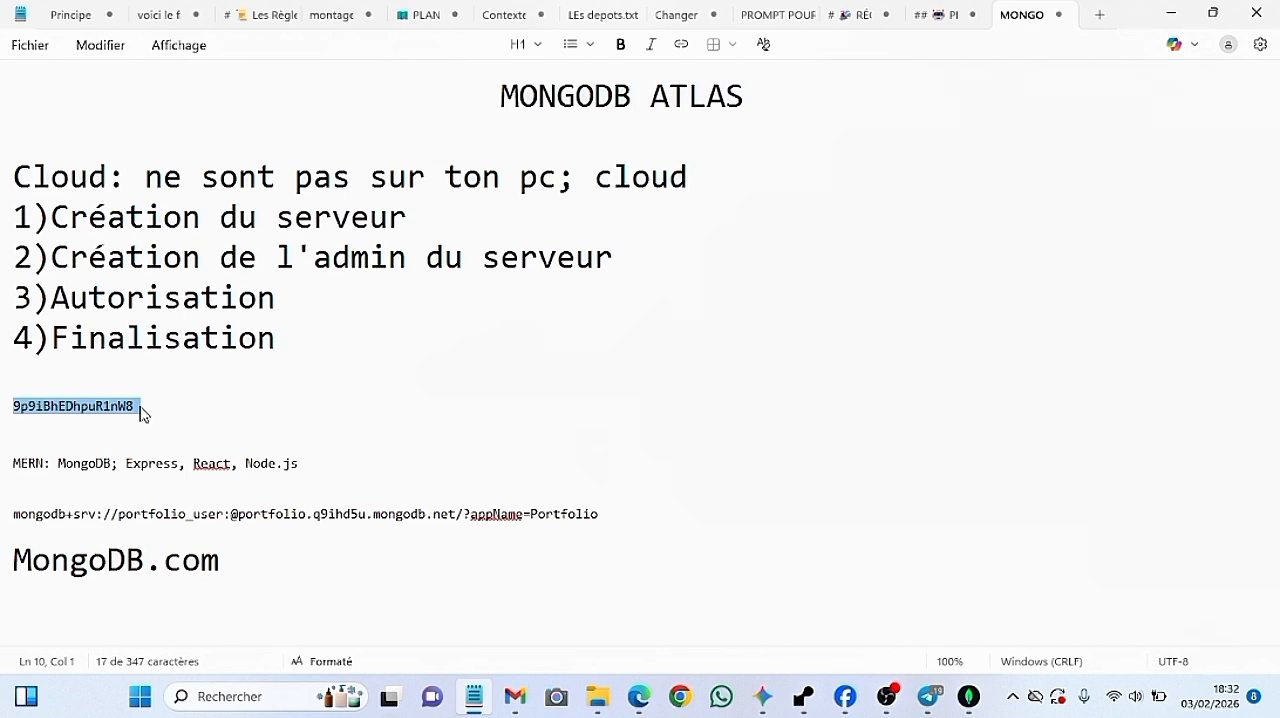
click(230, 514)
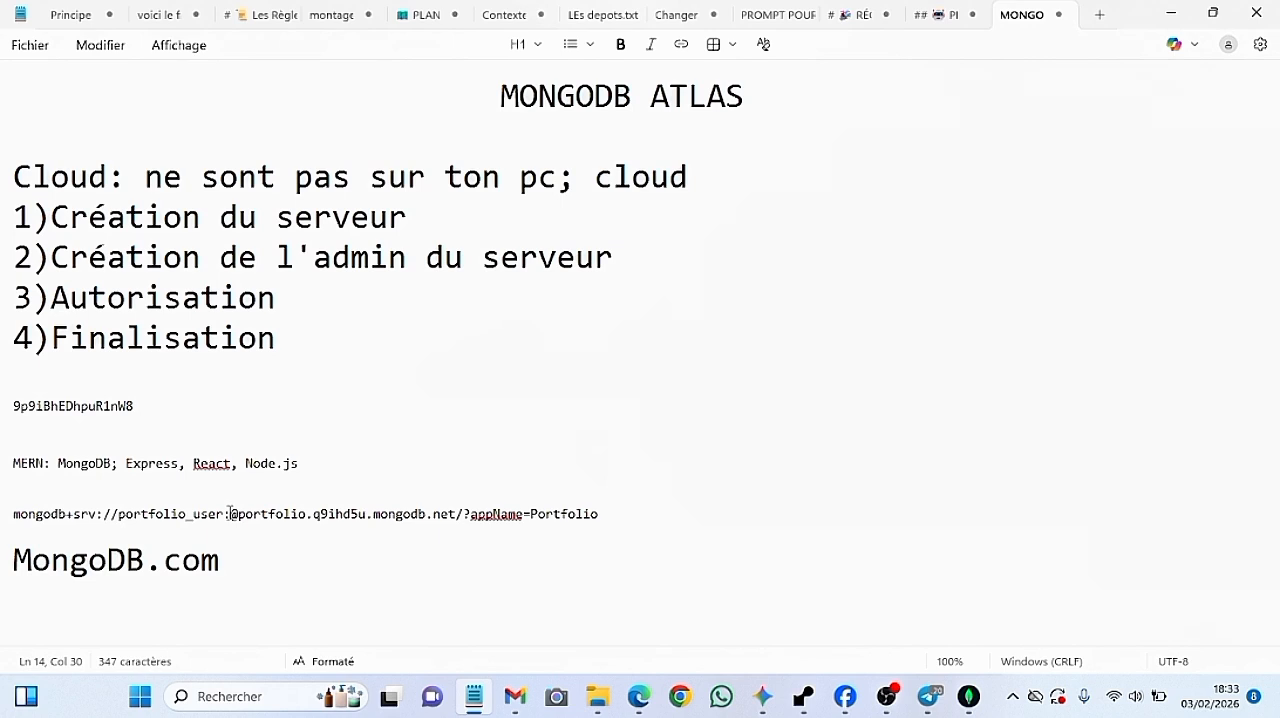
key(ctrl+w)
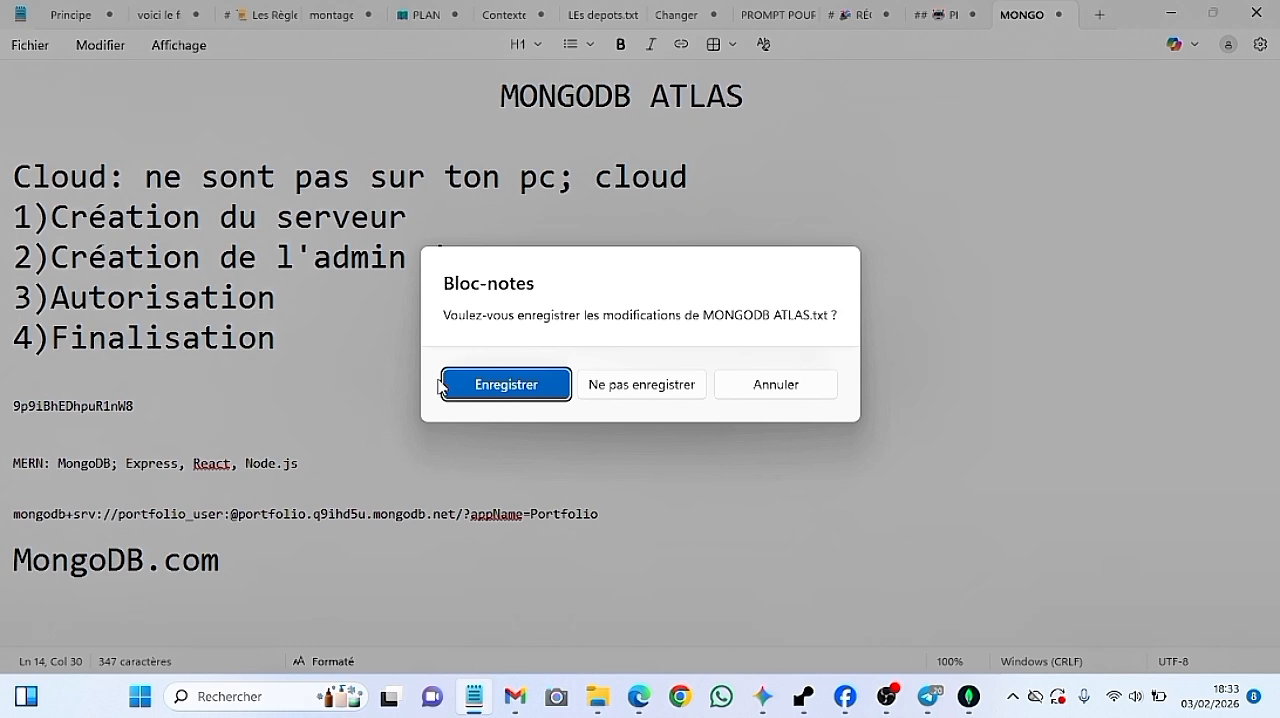
click(506, 388)
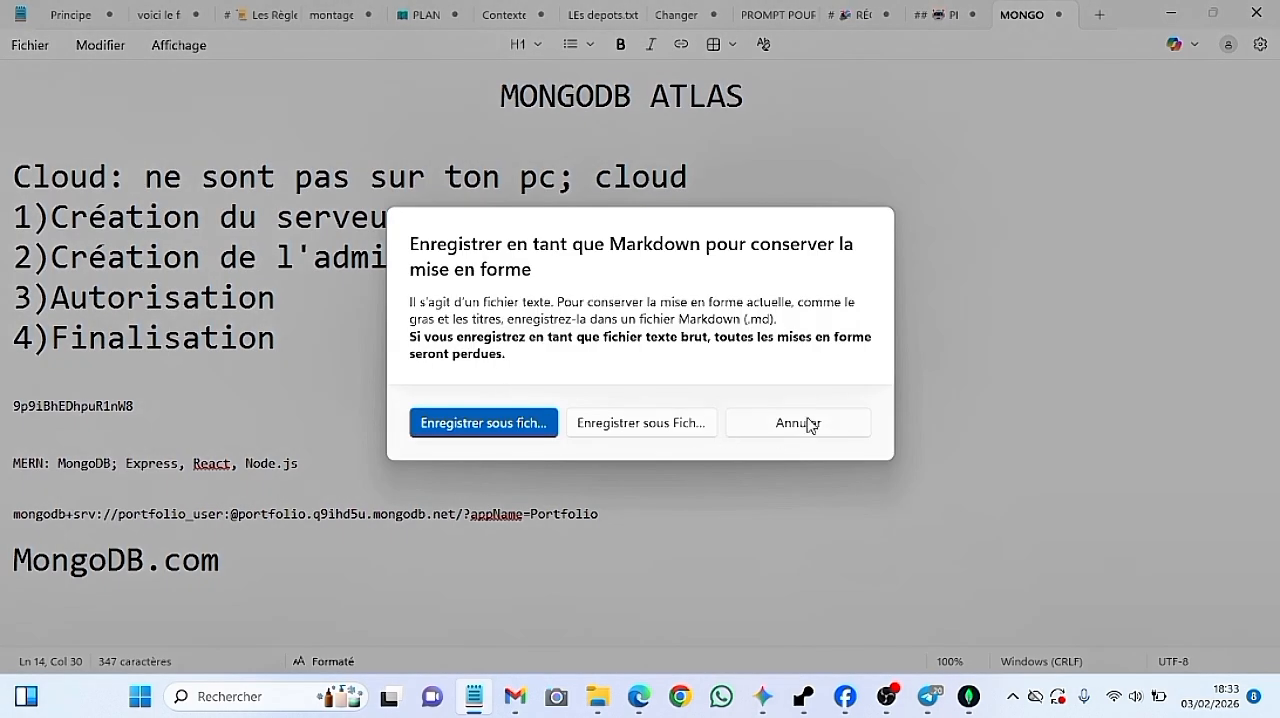
click(806, 423)
Move the database user's password from its own line into the connection string, directly after "portfolio_user:"
drag(138, 404, 139, 410)
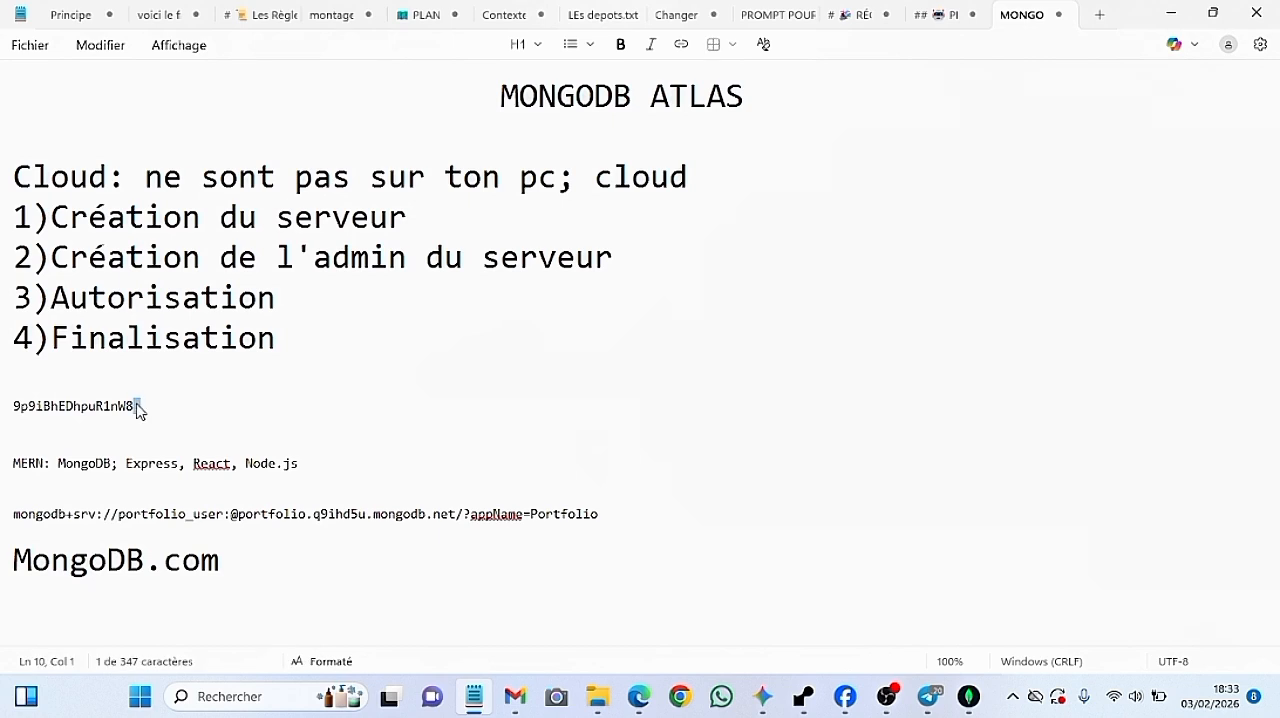
triple_click(139, 410)
key(ctrl+x)
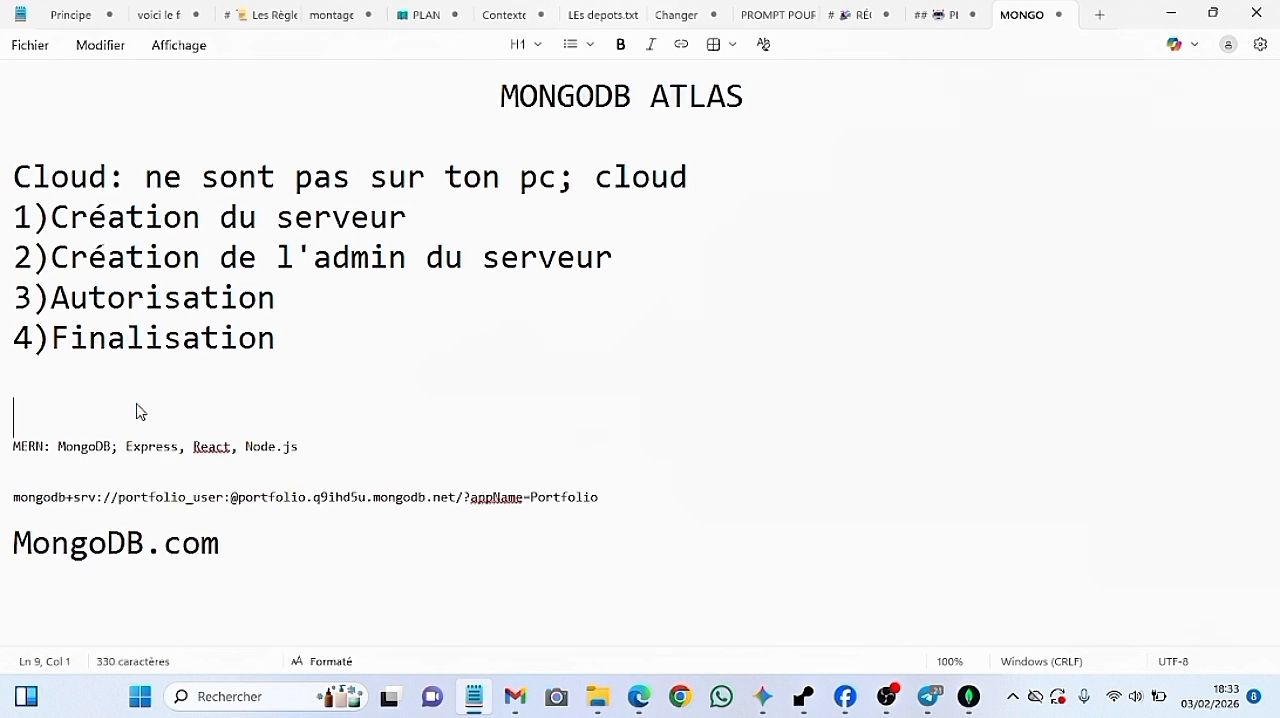
click(231, 497)
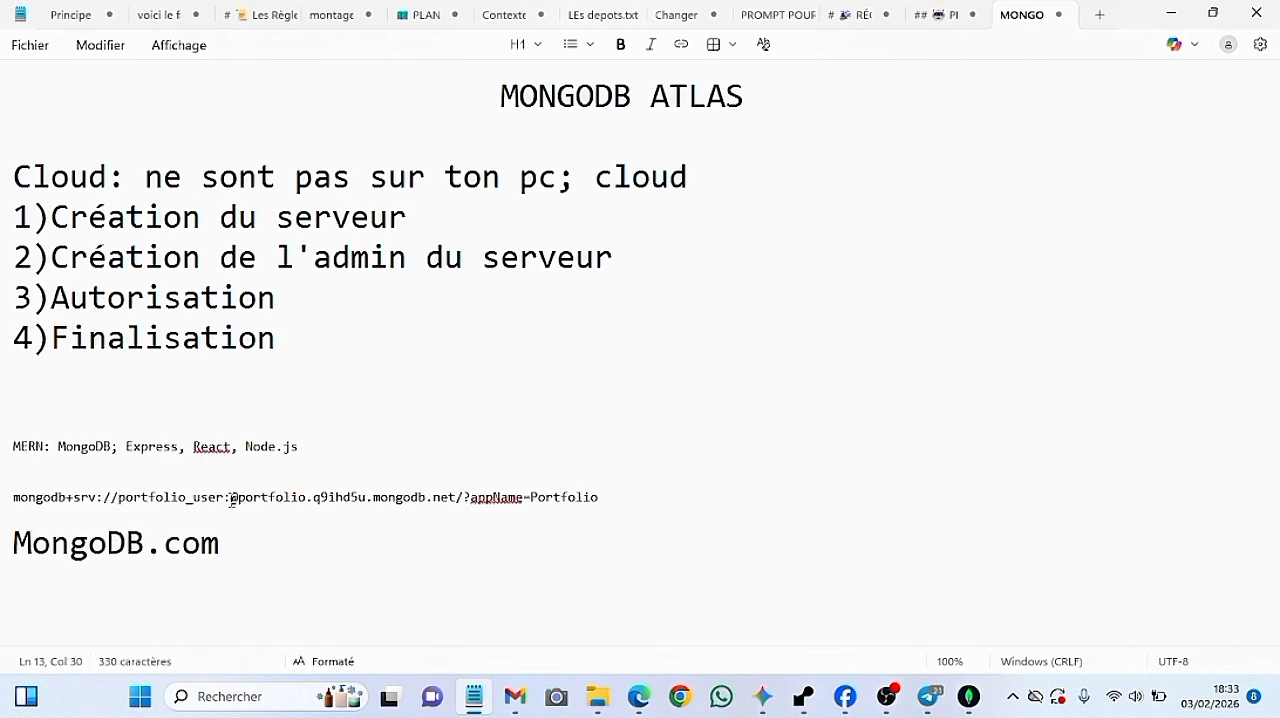
key(ctrl+v)
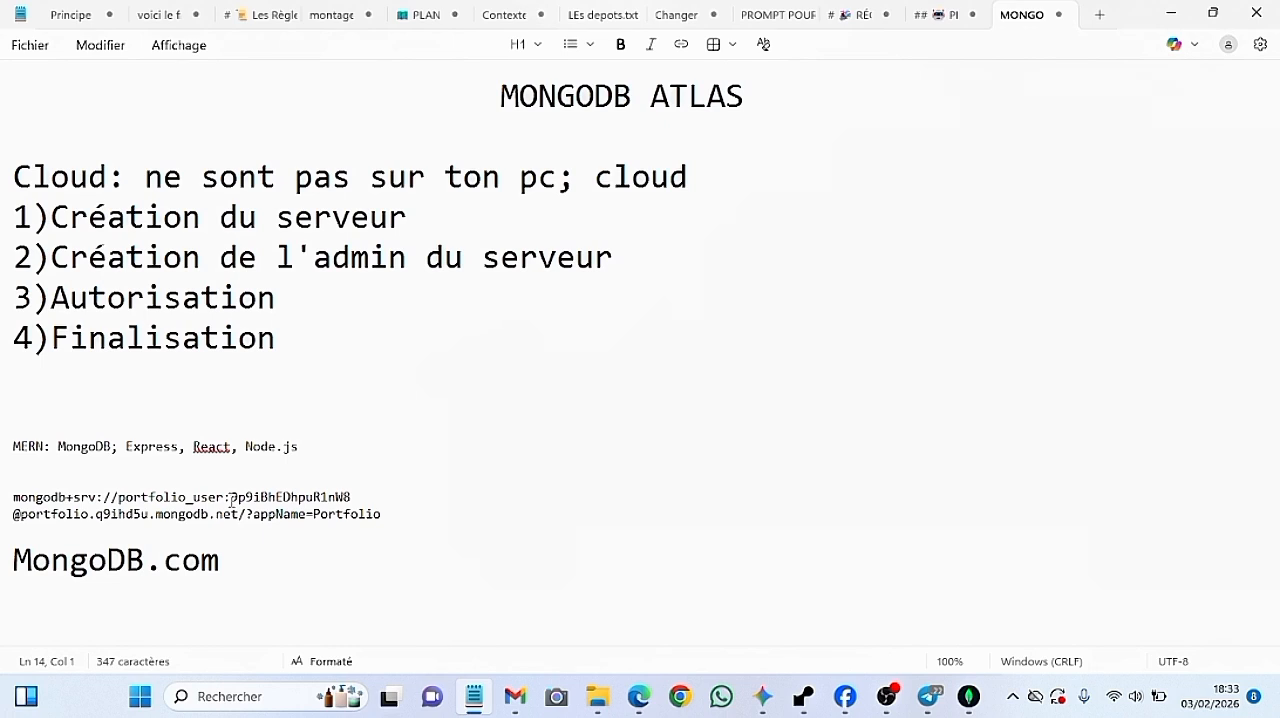
click(381, 524)
drag(381, 524, 266, 487)
drag(62, 478, 397, 506)
click(888, 700)
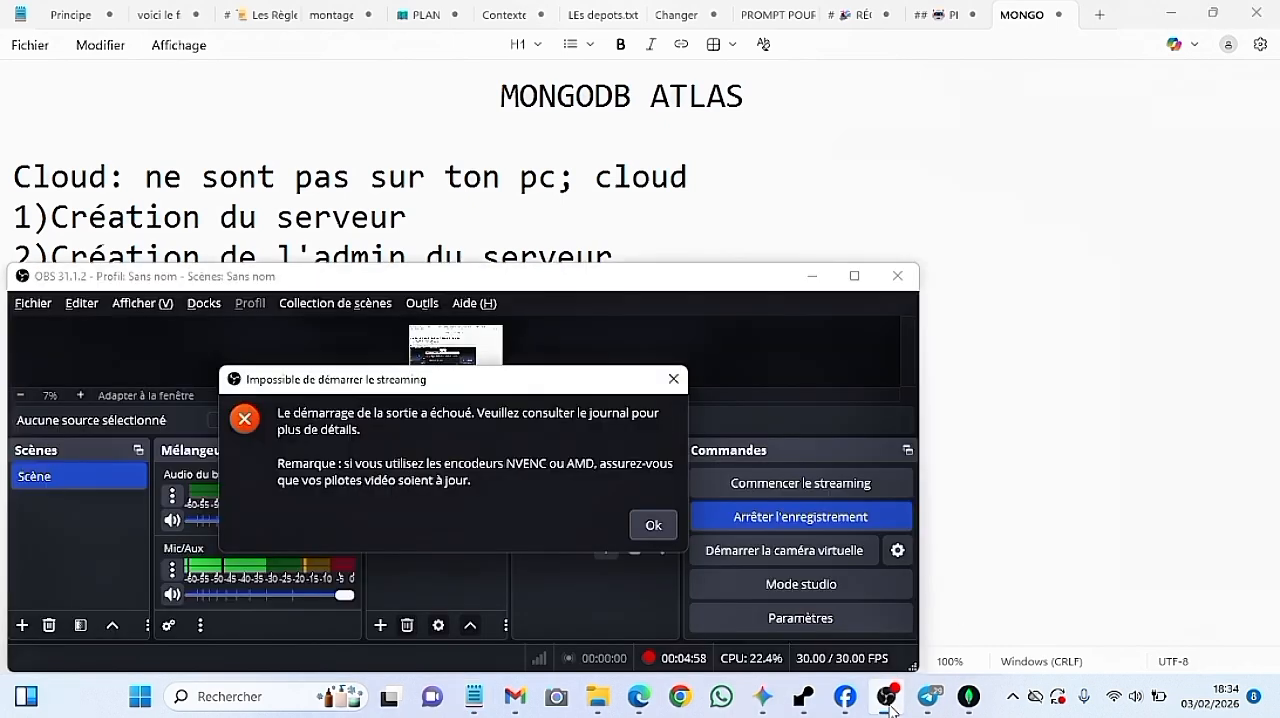
click(662, 522)
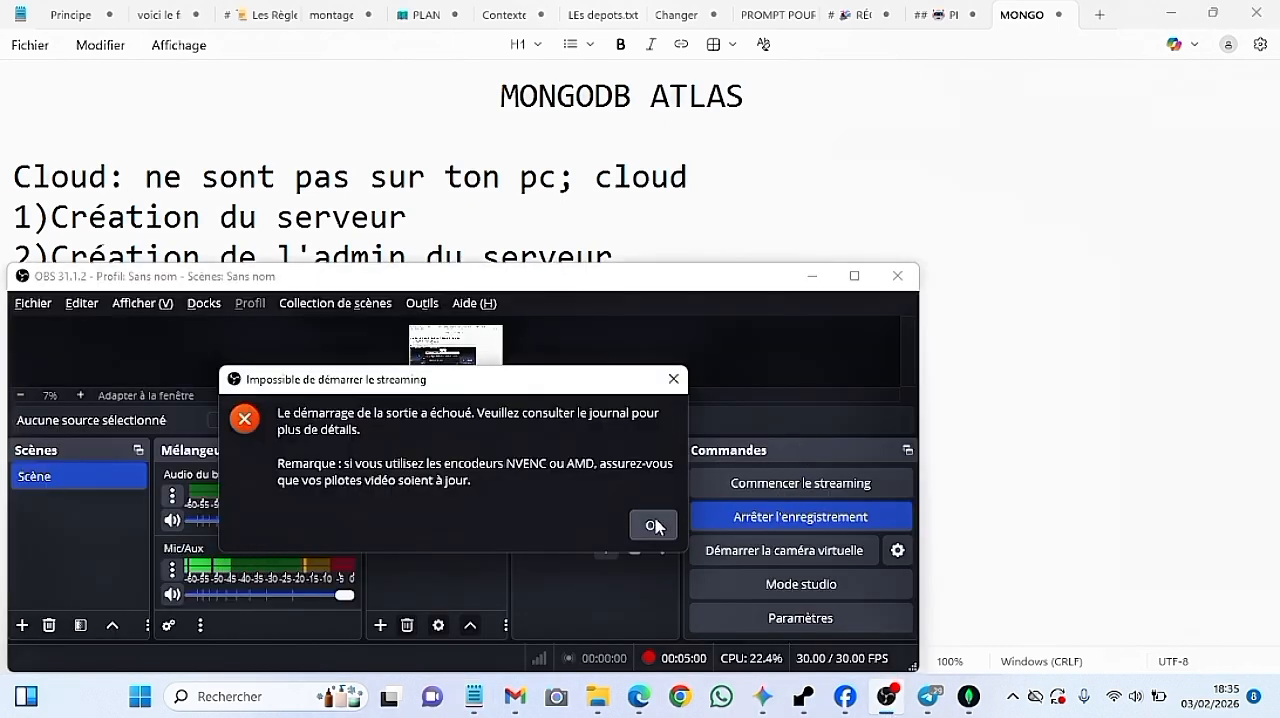